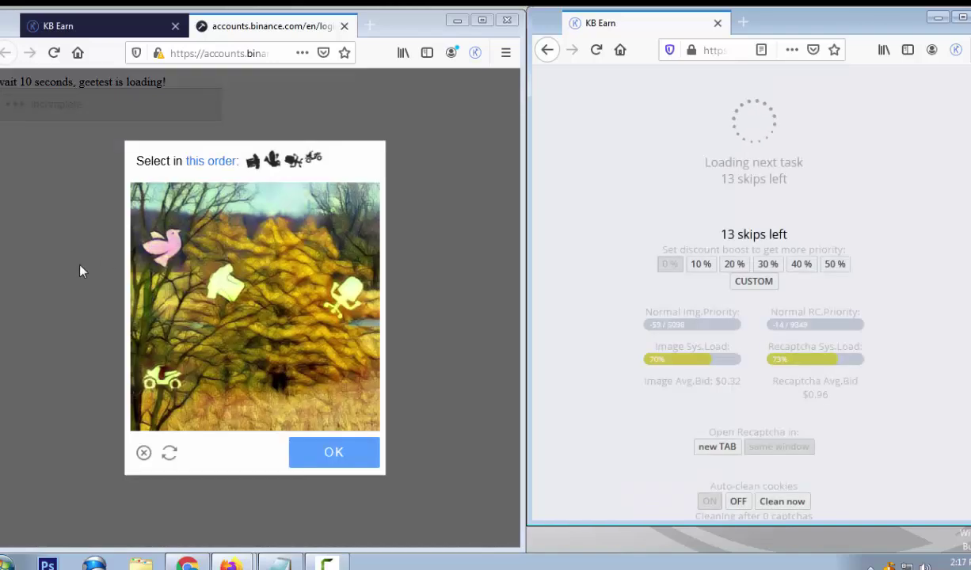
Solve the first GeeTest icon-order puzzle, ending with the pink bird, yellow figure and motorbike
click(228, 279)
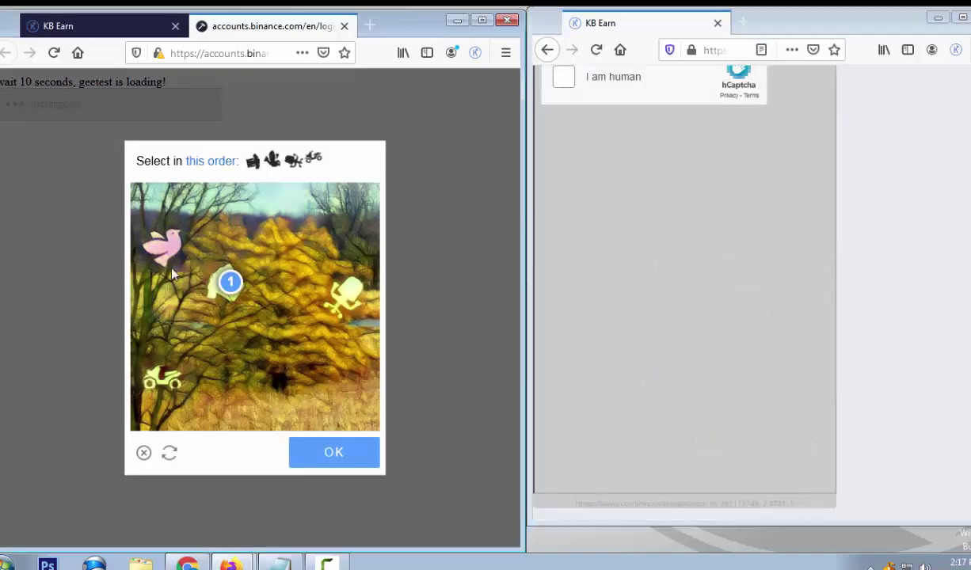
click(167, 245)
click(348, 295)
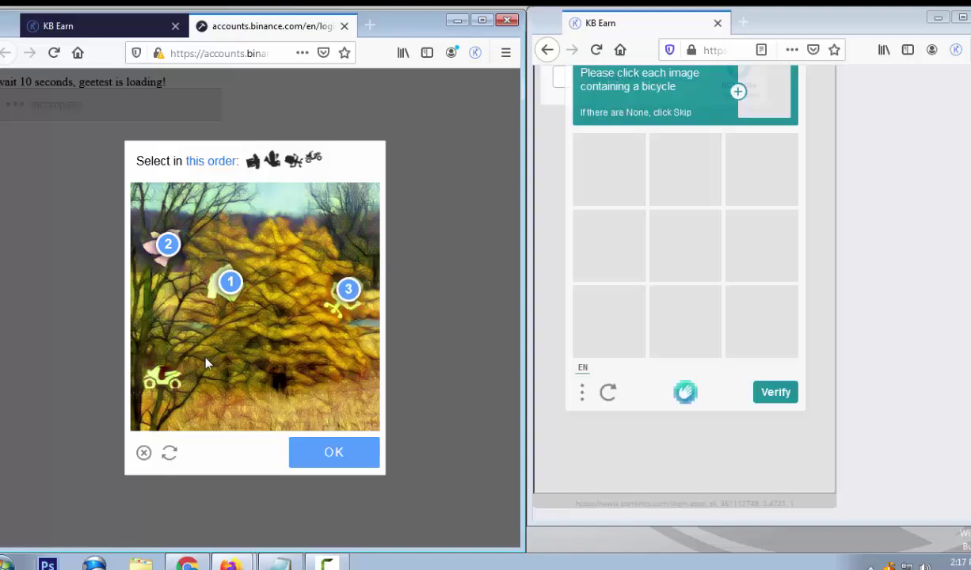
click(166, 375)
click(325, 455)
Select the three bicycle images in the hCaptcha grid and submit them
click(744, 317)
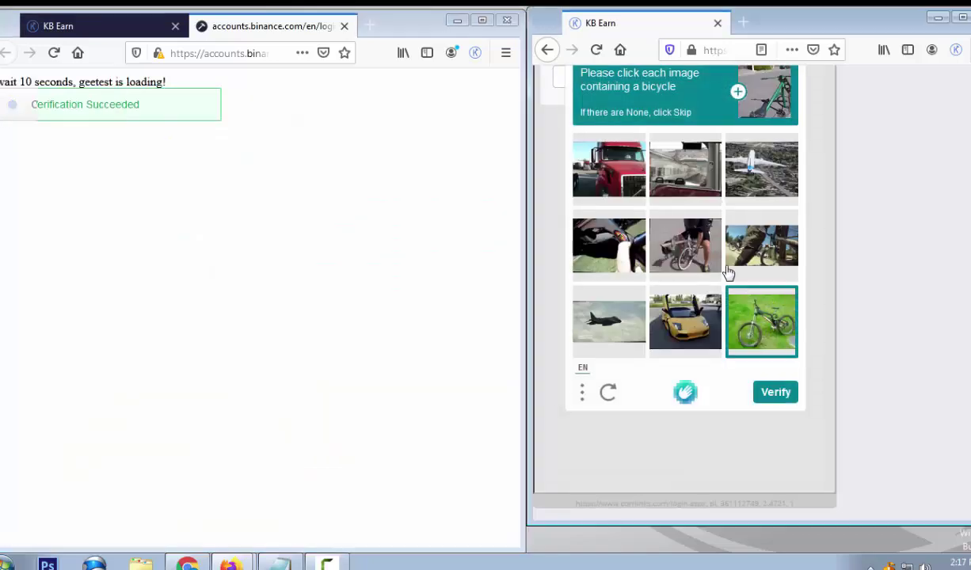
click(682, 247)
click(729, 246)
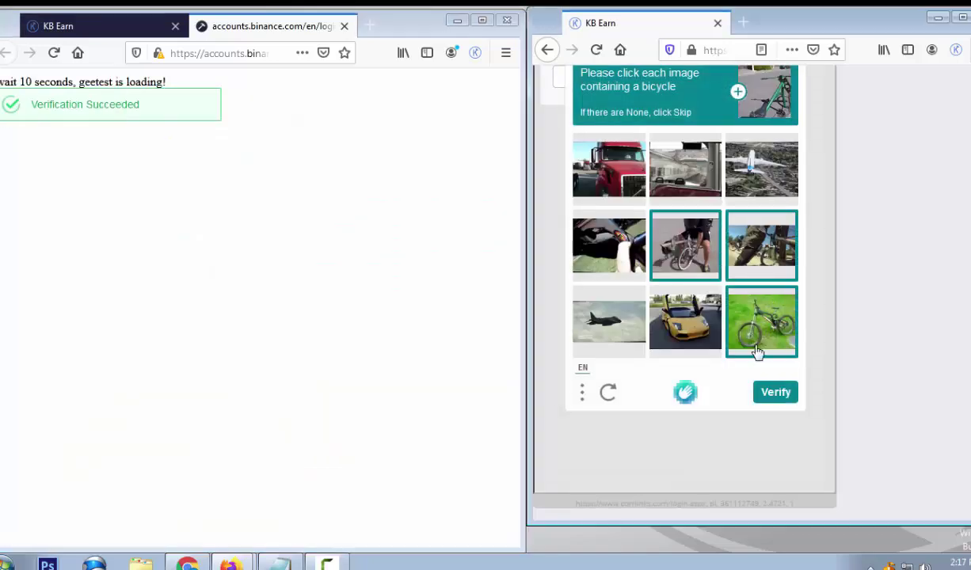
click(772, 393)
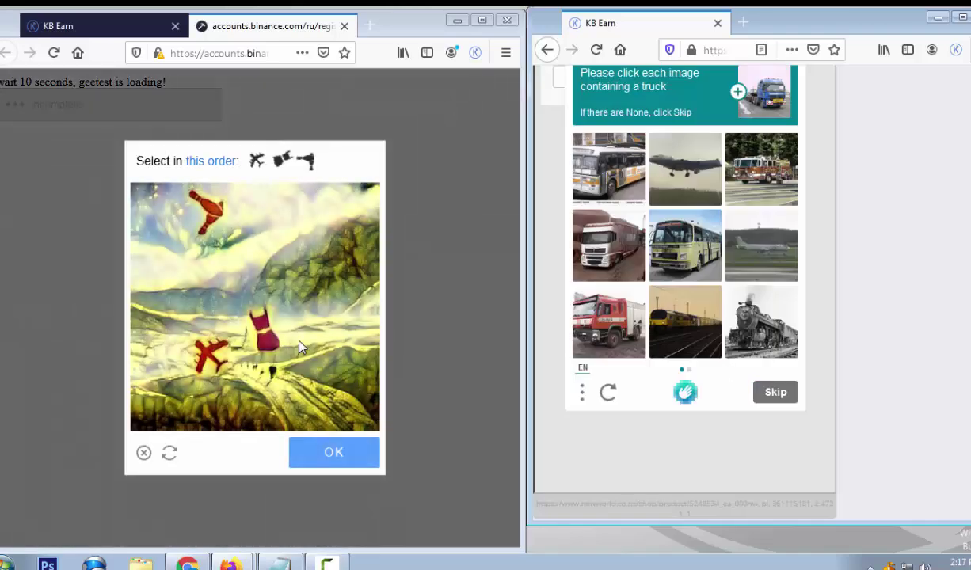
Pick the fire-truck, white truck and red truck, leave the bus unselected, and continue
click(740, 170)
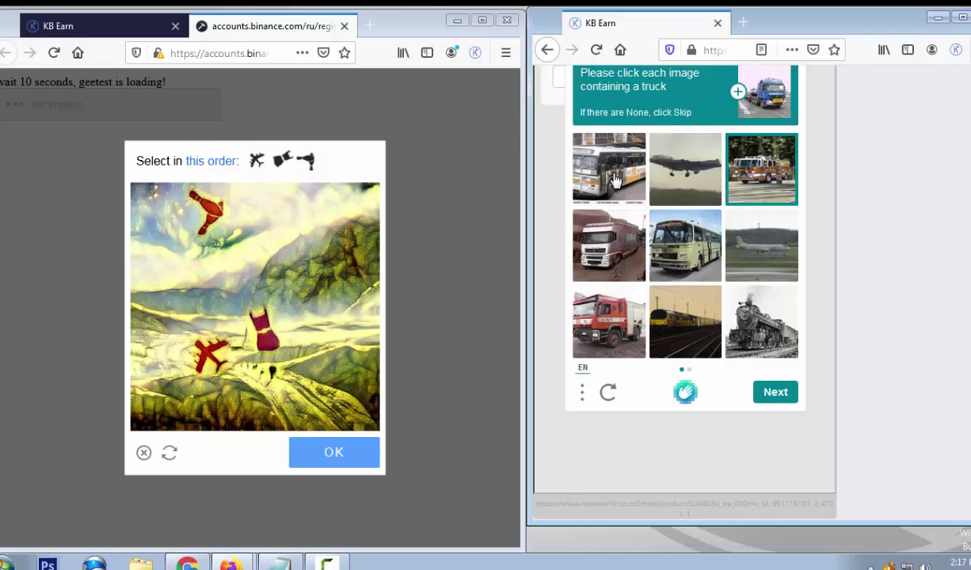
click(615, 181)
click(586, 238)
click(595, 299)
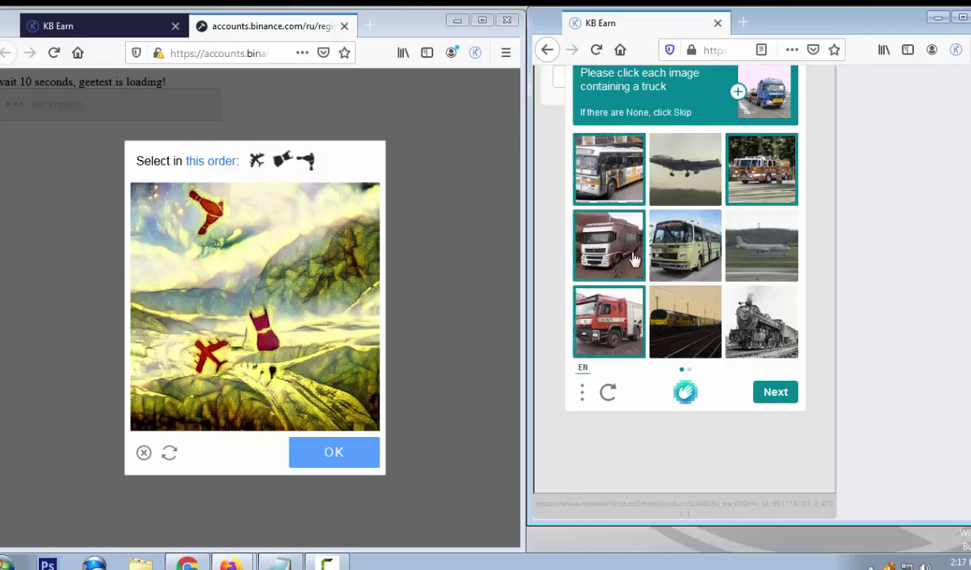
click(596, 175)
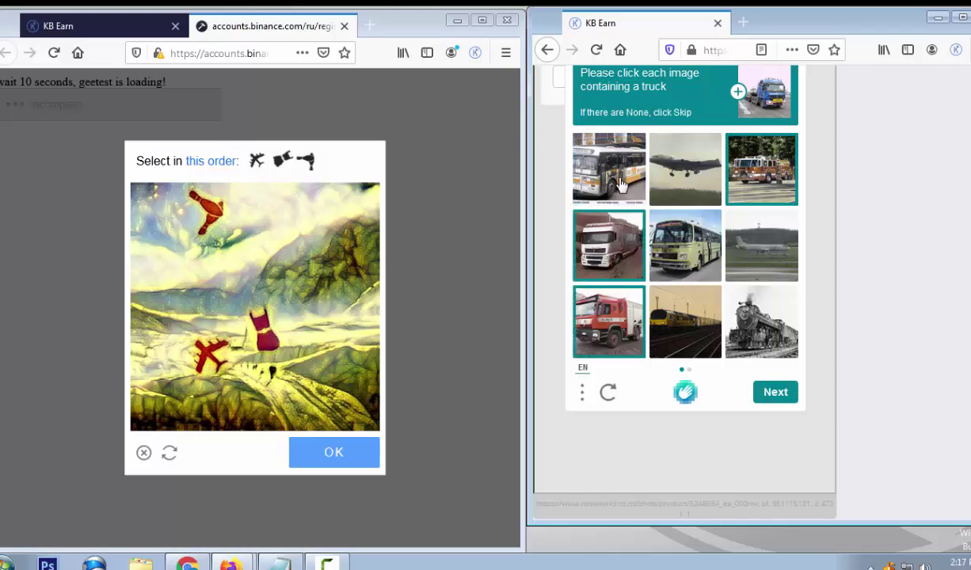
click(775, 393)
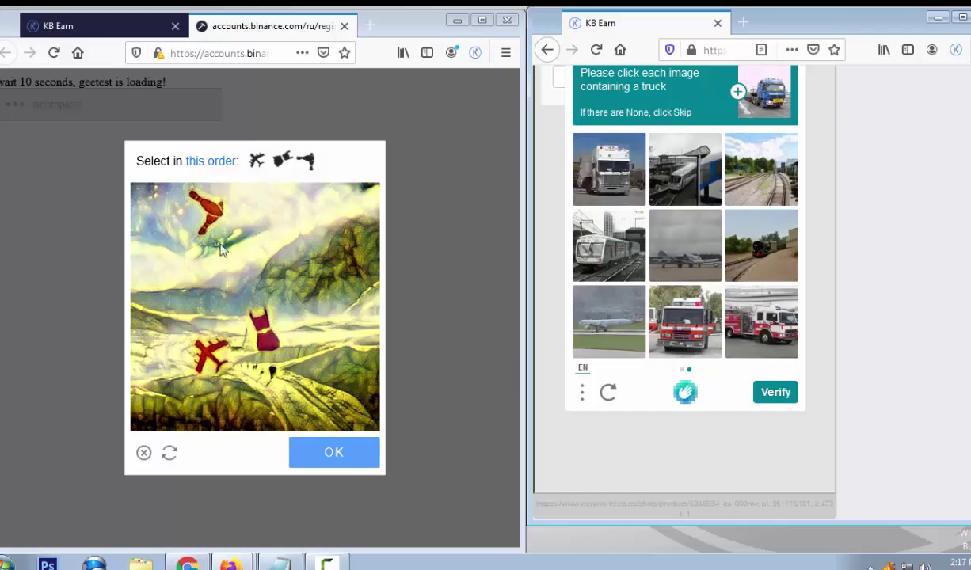
Mark the second GeeTest puzzle's icons in order, starting with the airplane
click(210, 351)
click(258, 329)
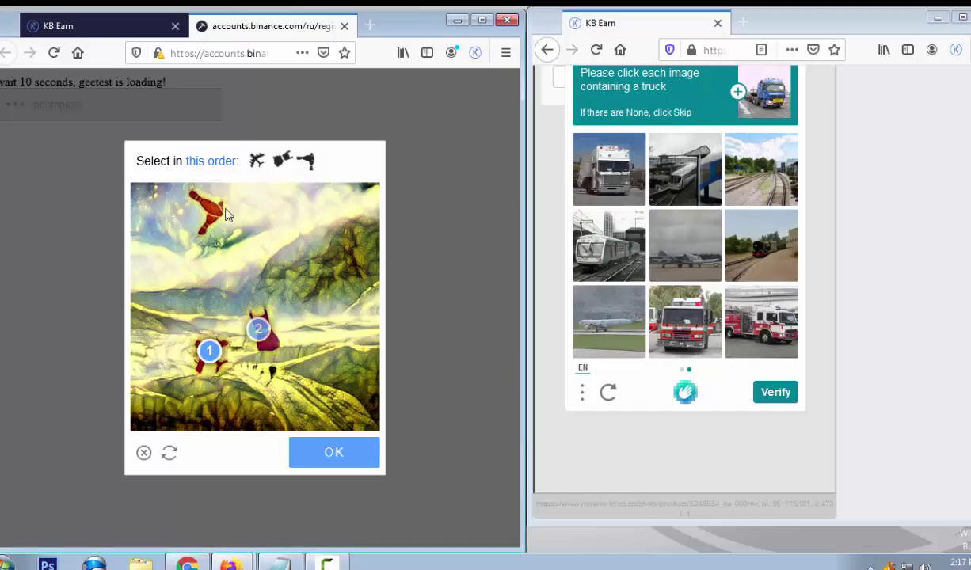
click(208, 206)
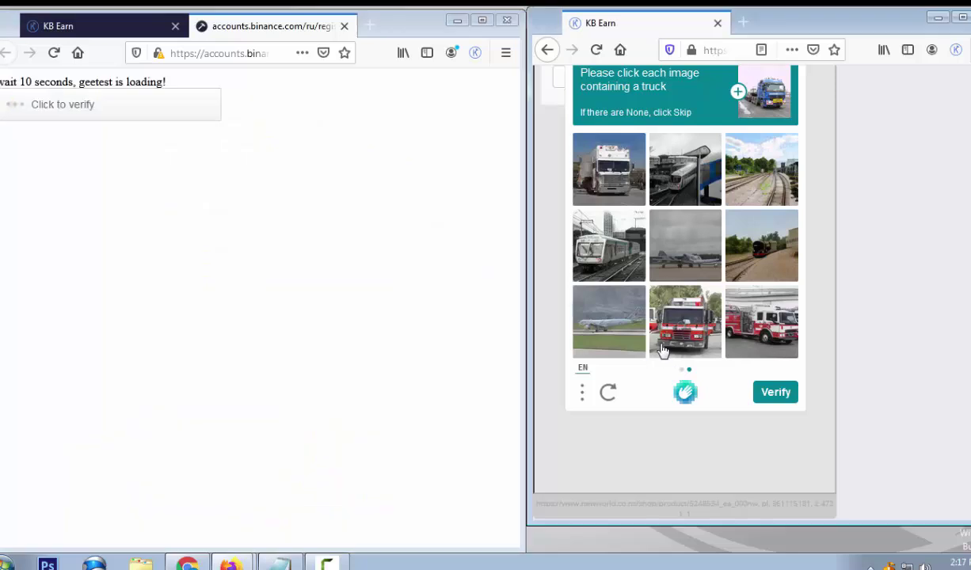
Pick the two fire-truck images and the white truck on the next truck grid
click(685, 336)
click(740, 336)
click(609, 168)
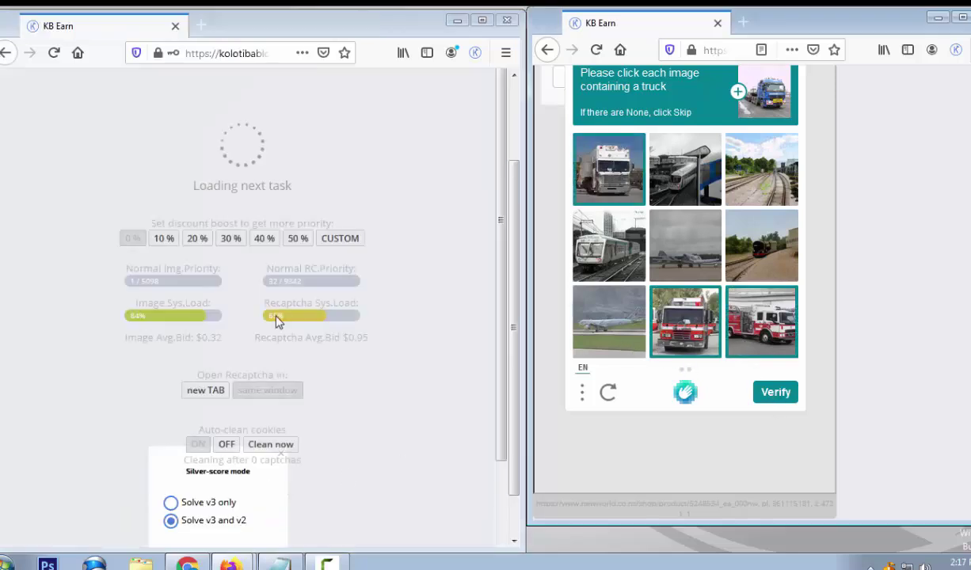
Verify the truck picks, then solve the scooter, safe, key icon-order puzzle
click(763, 391)
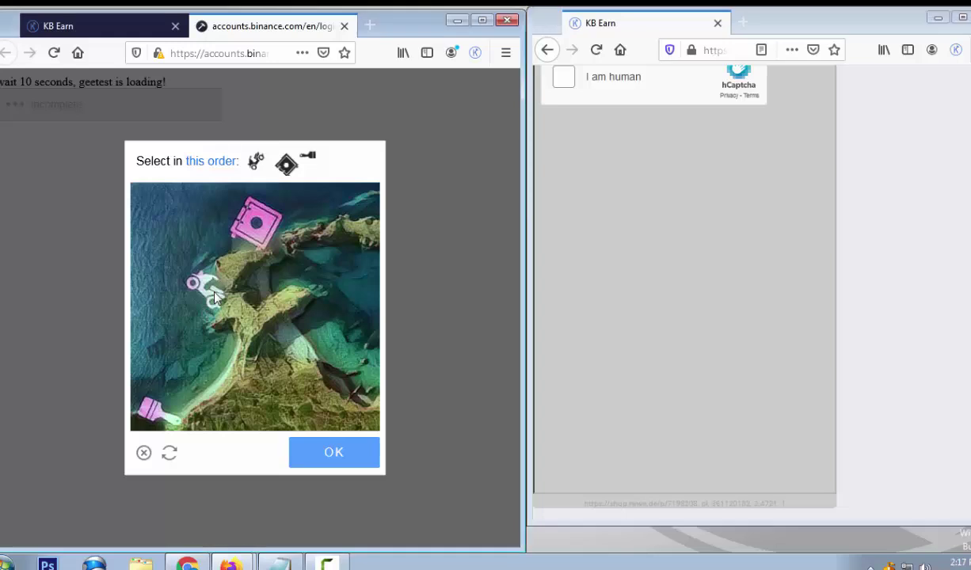
click(208, 283)
click(257, 218)
click(156, 411)
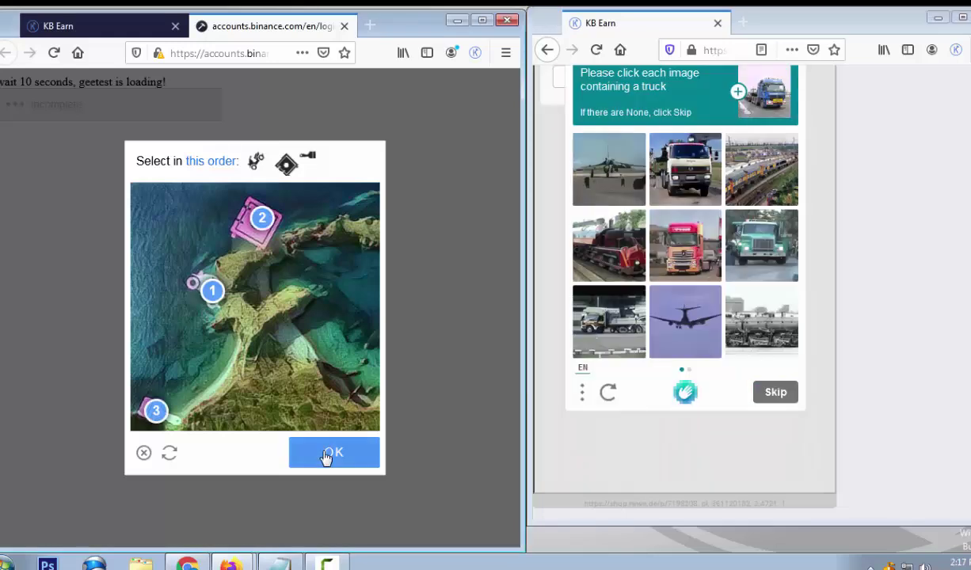
click(326, 456)
Select every truck across both pages: green, pink, white, bottom-left, then three more, and verify
click(772, 256)
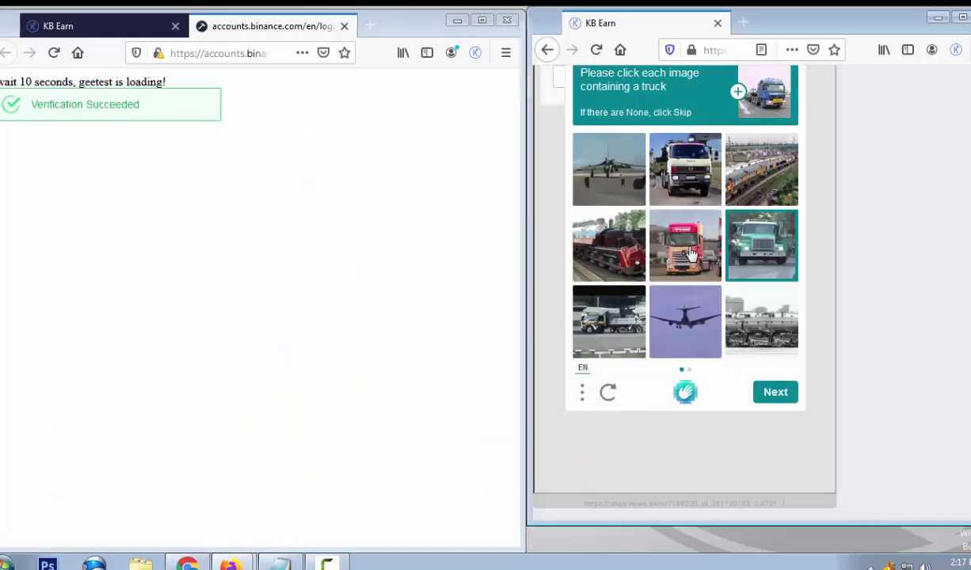
click(696, 244)
click(679, 162)
click(612, 338)
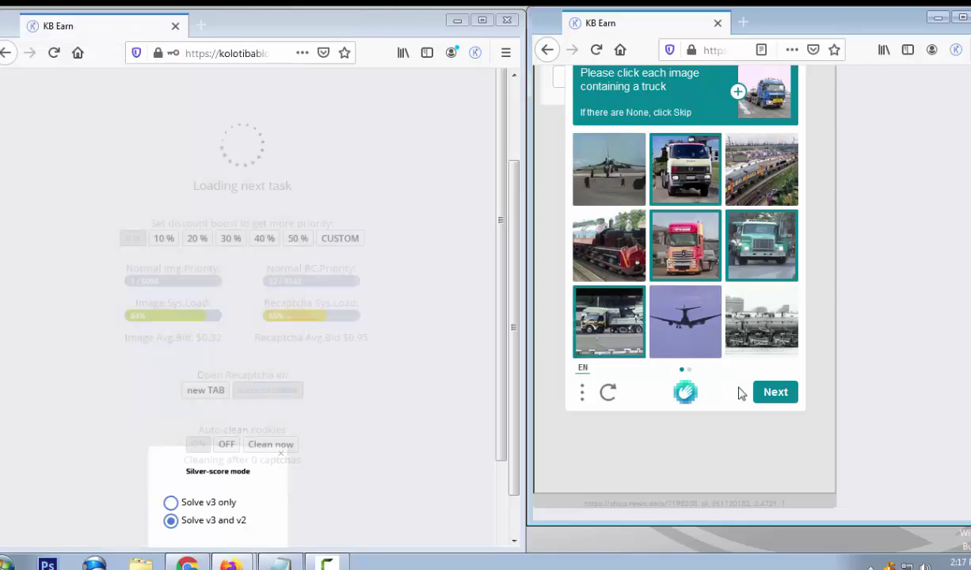
click(773, 392)
click(696, 332)
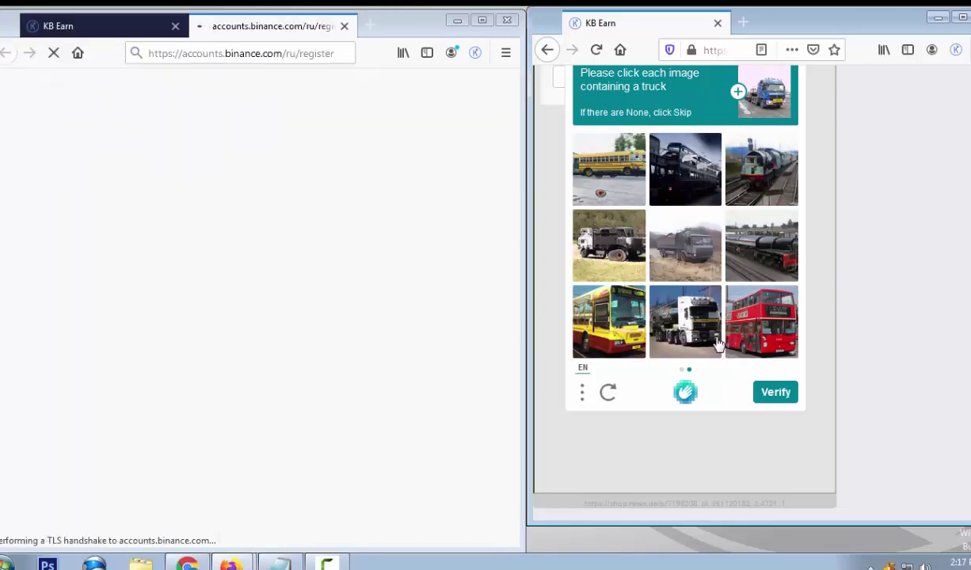
click(591, 241)
click(692, 259)
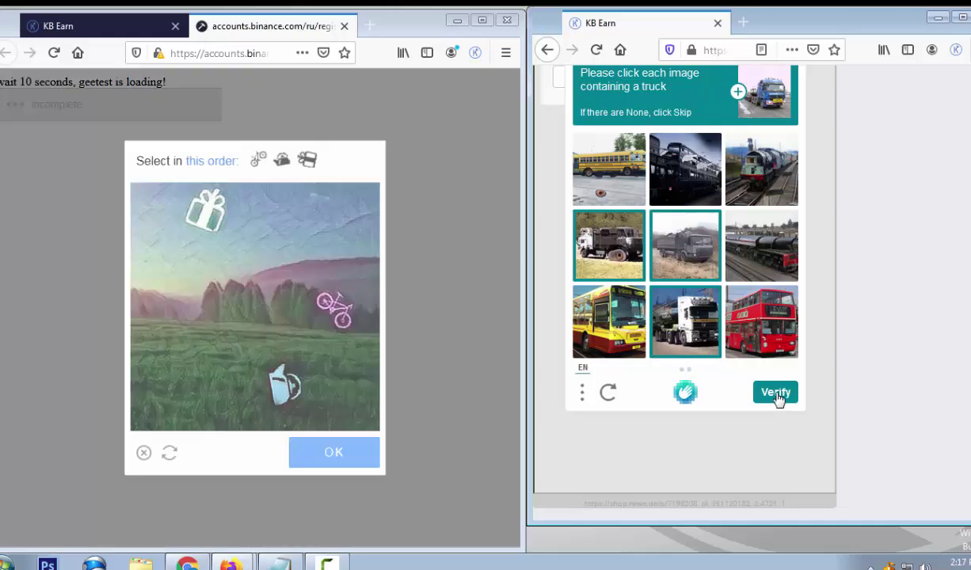
click(775, 393)
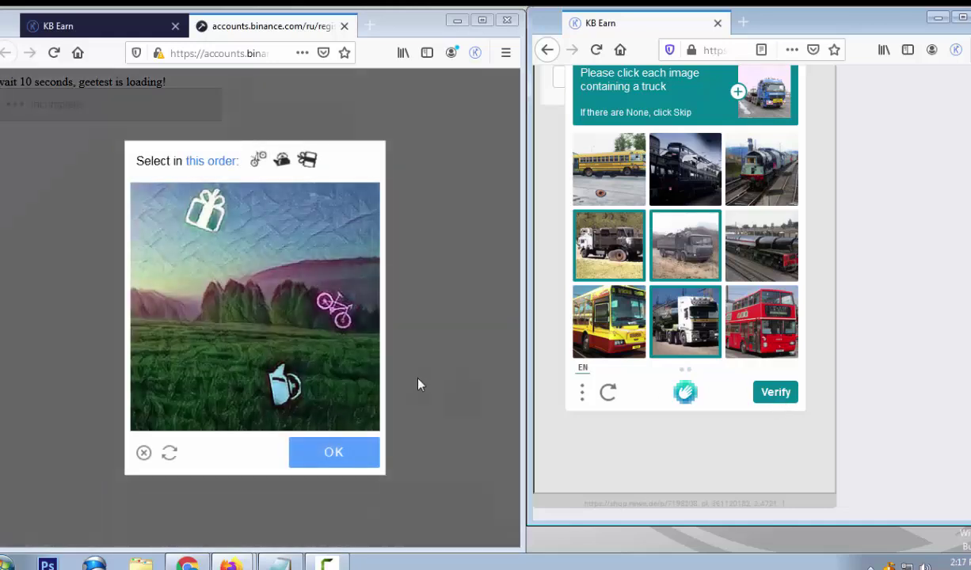
Solve the icon-order puzzle as bicycle, teapot, gift and confirm it
click(329, 303)
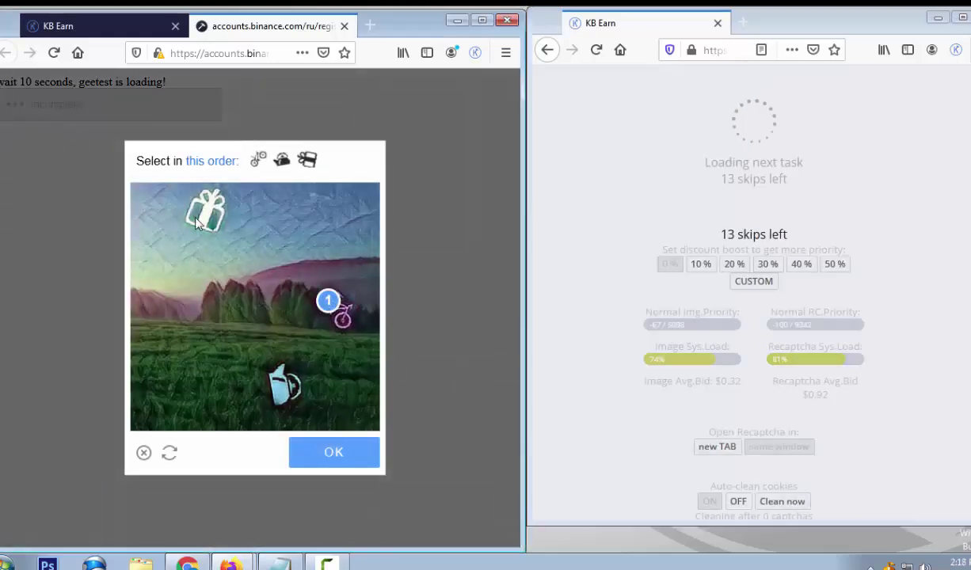
click(283, 372)
click(210, 226)
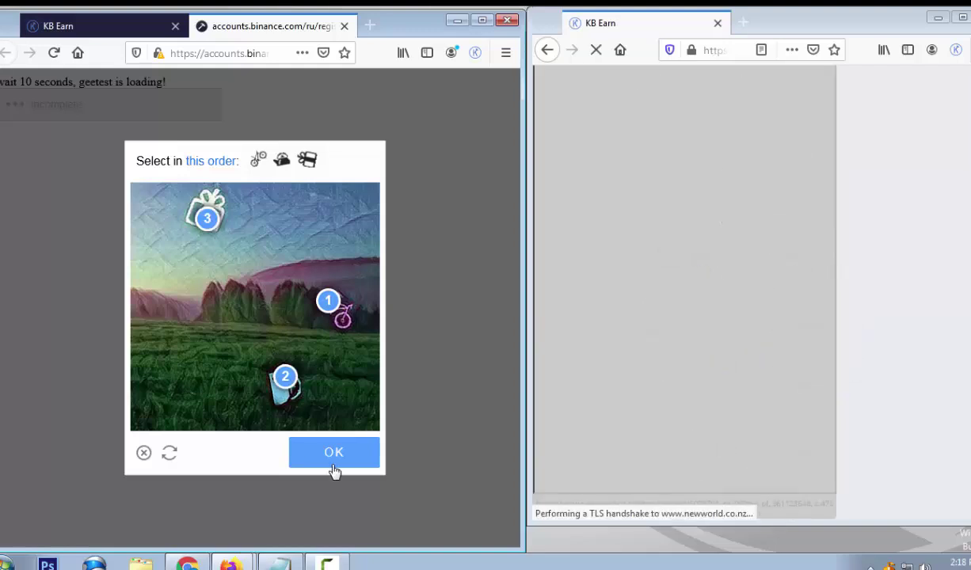
click(333, 458)
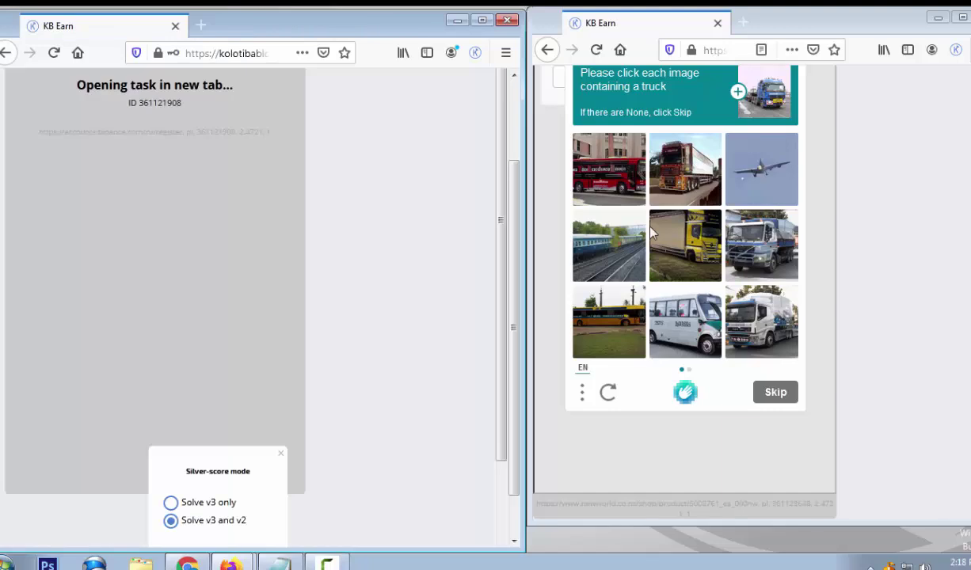
Select the three trucks on page one, then the two fire-trucks and bottom-right truck on page two
click(763, 257)
click(761, 321)
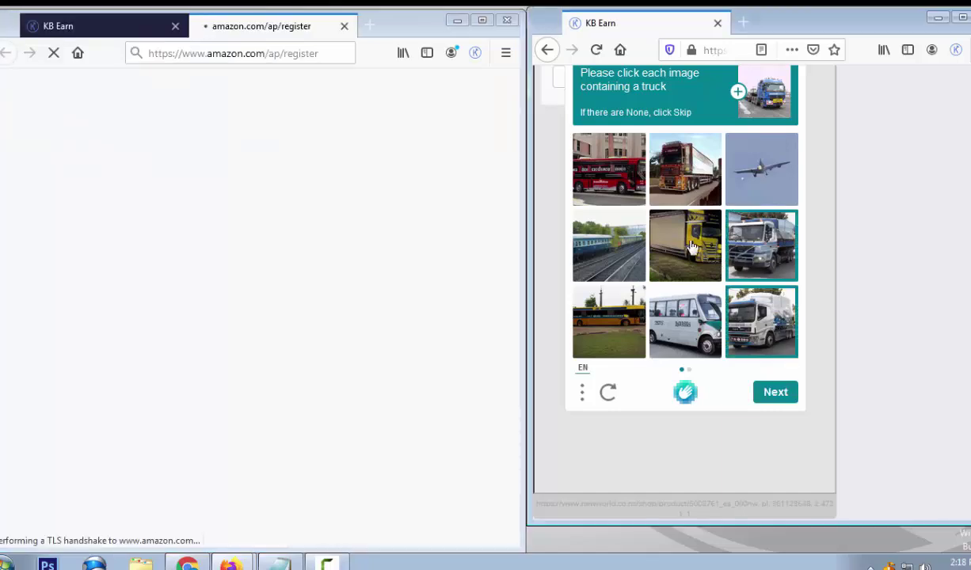
click(685, 245)
click(773, 400)
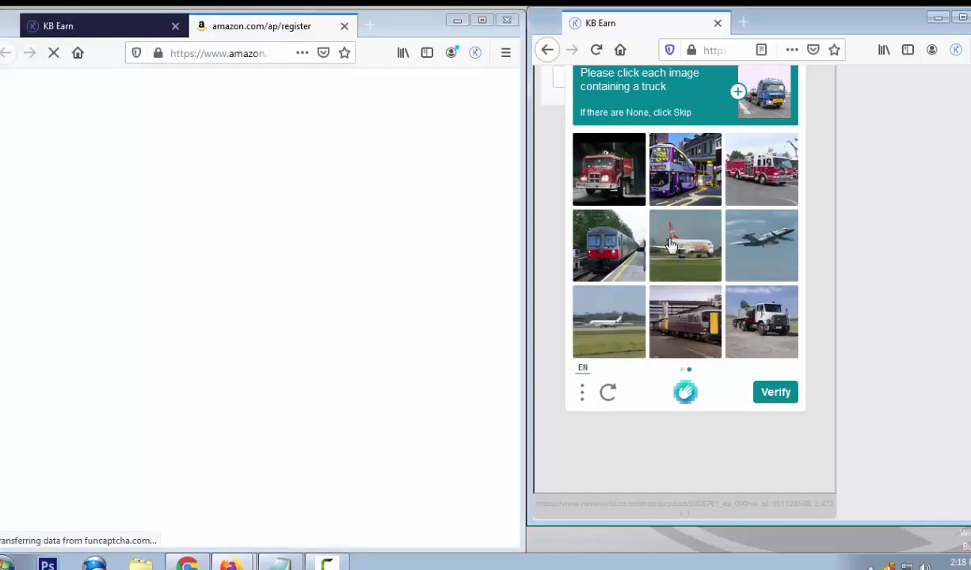
click(609, 169)
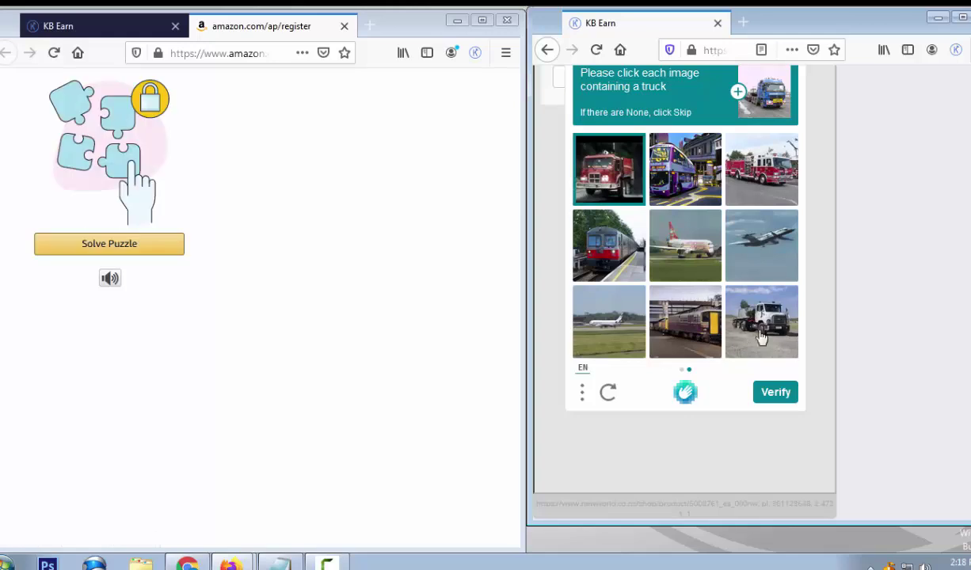
click(762, 332)
click(726, 174)
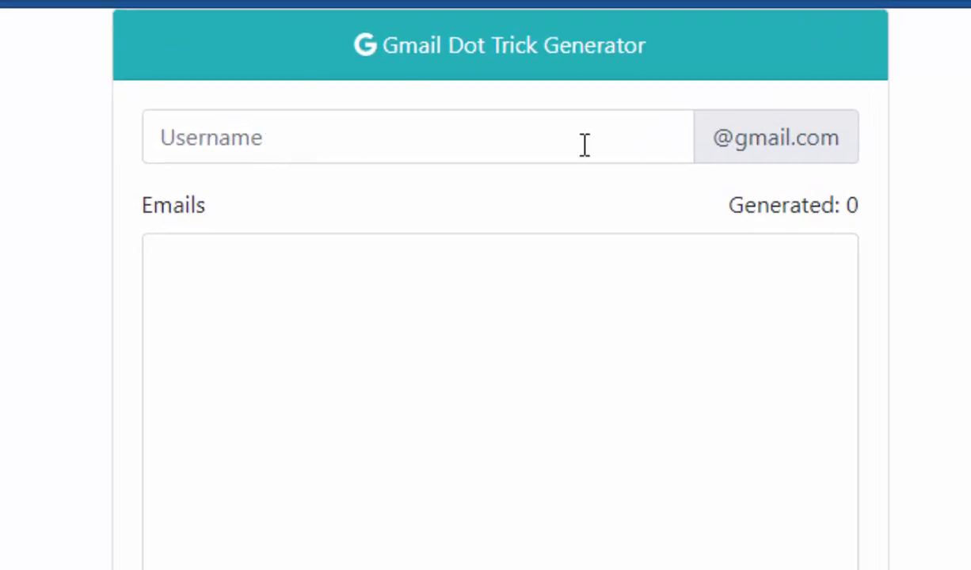
Enter the Gmail username in the Username box to produce 2048 dotted variants
click(301, 141)
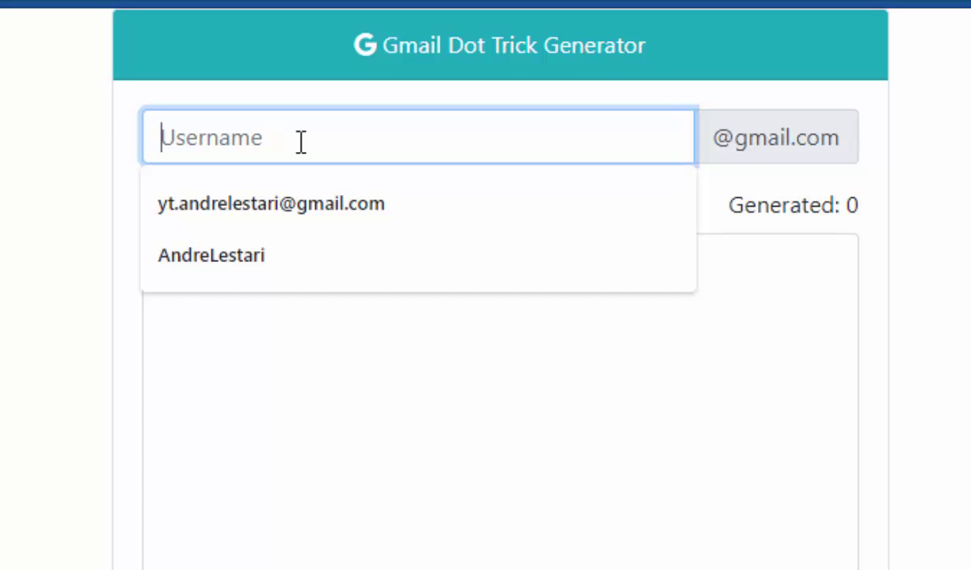
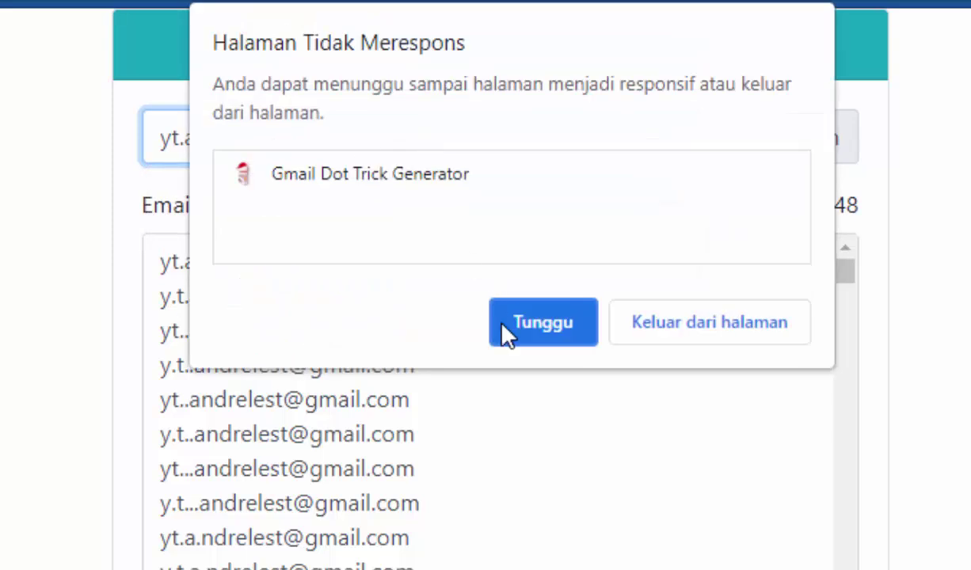
Choose Tunggu on the 'Halaman Tidak Merespons' warning so the generator page keeps running
click(529, 328)
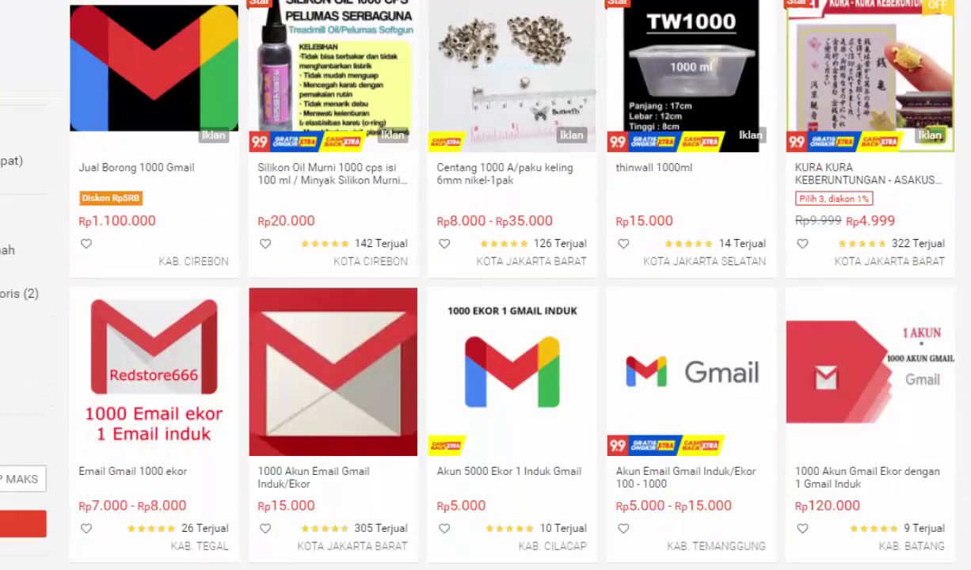
scroll(486, 285, down, 3)
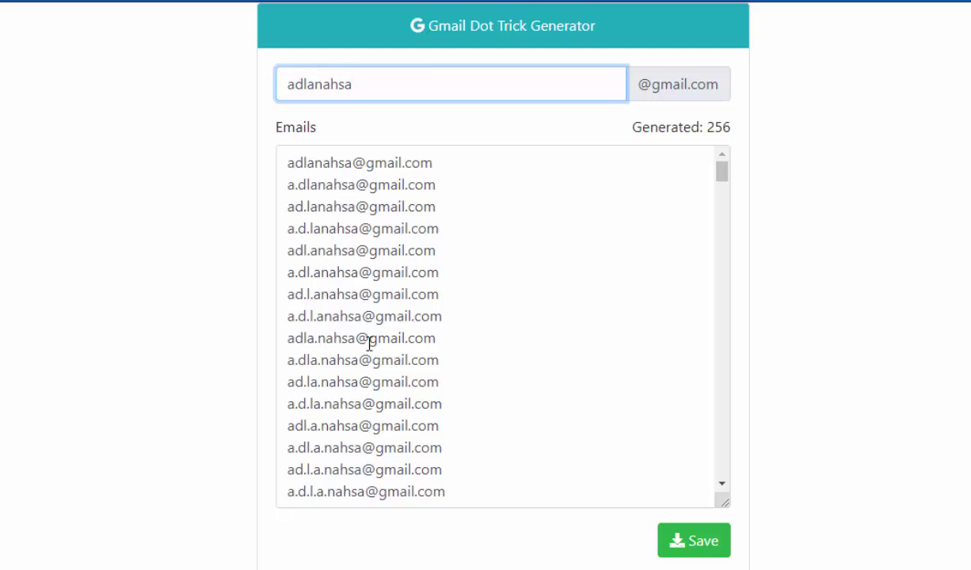
drag(722, 174, 714, 217)
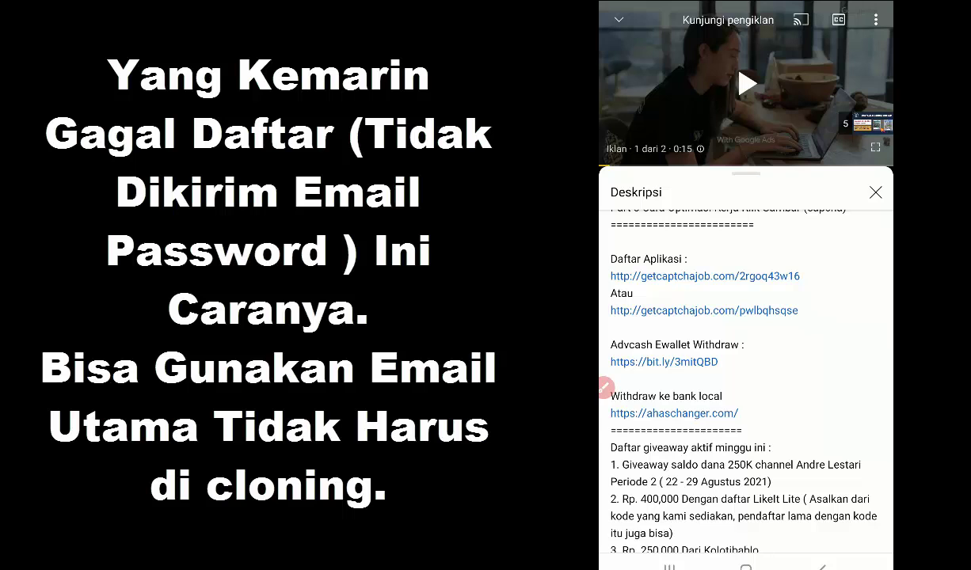
In the video description, mark the two getcaptchajob links and follow the first one to kolotibablo.com
scroll(604, 387, down, 1)
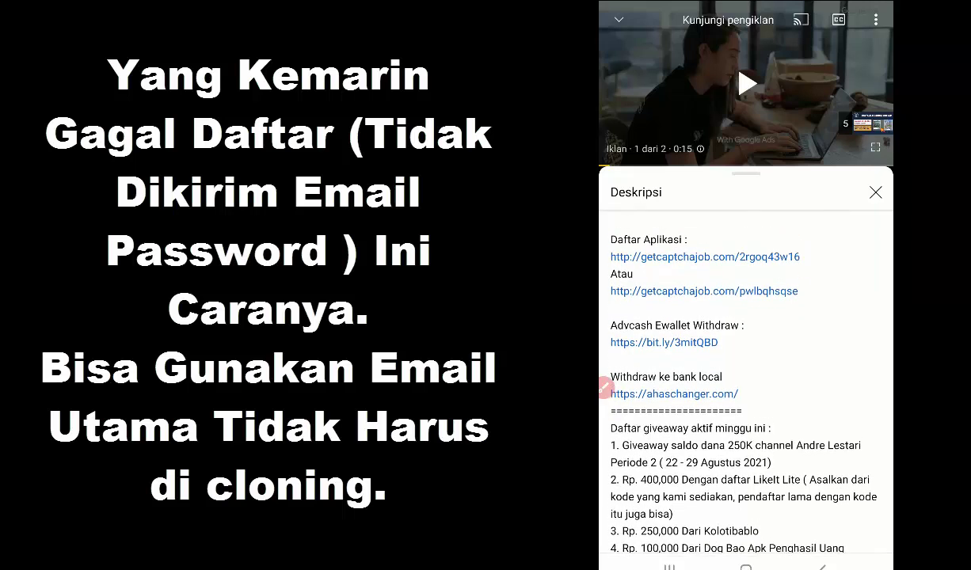
drag(819, 251, 846, 242)
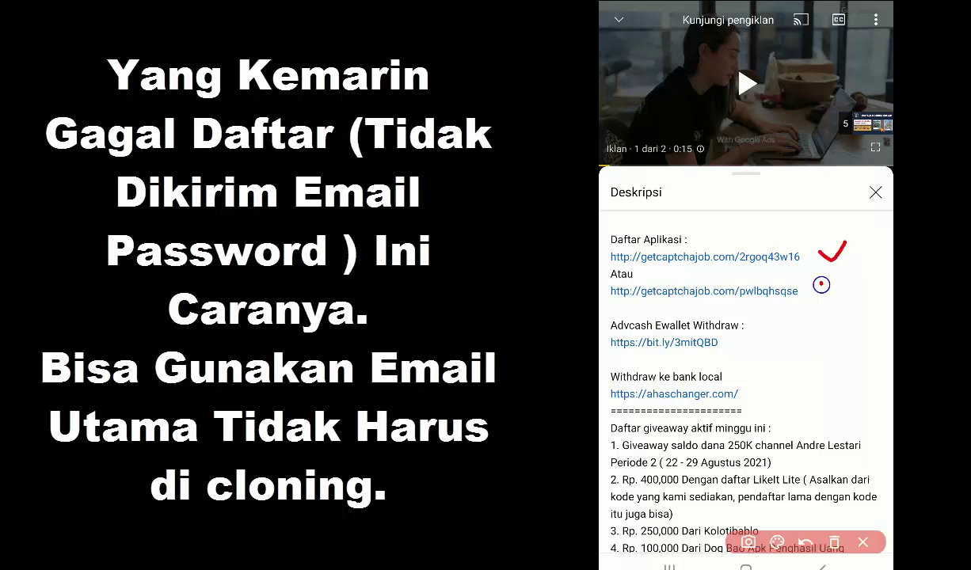
drag(780, 270, 807, 264)
click(862, 542)
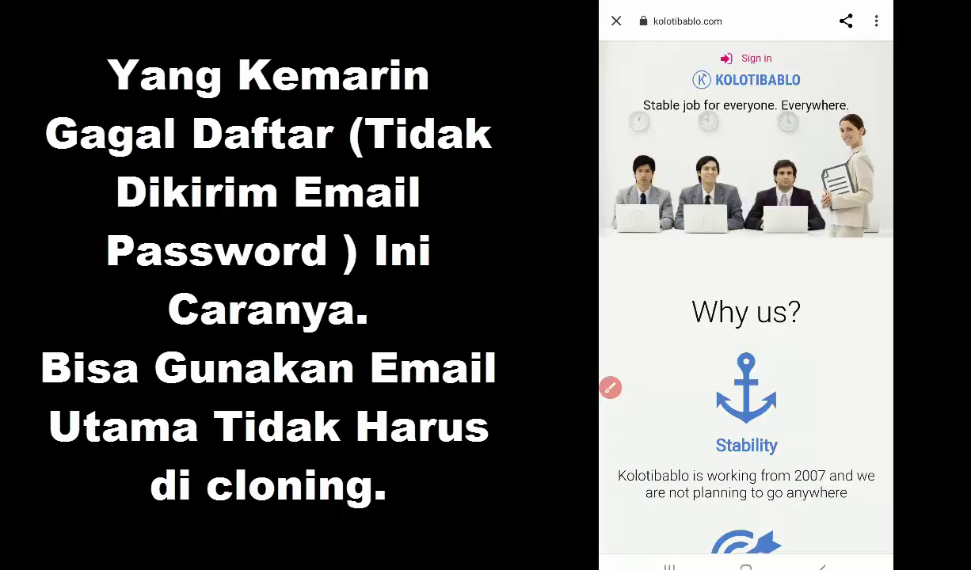
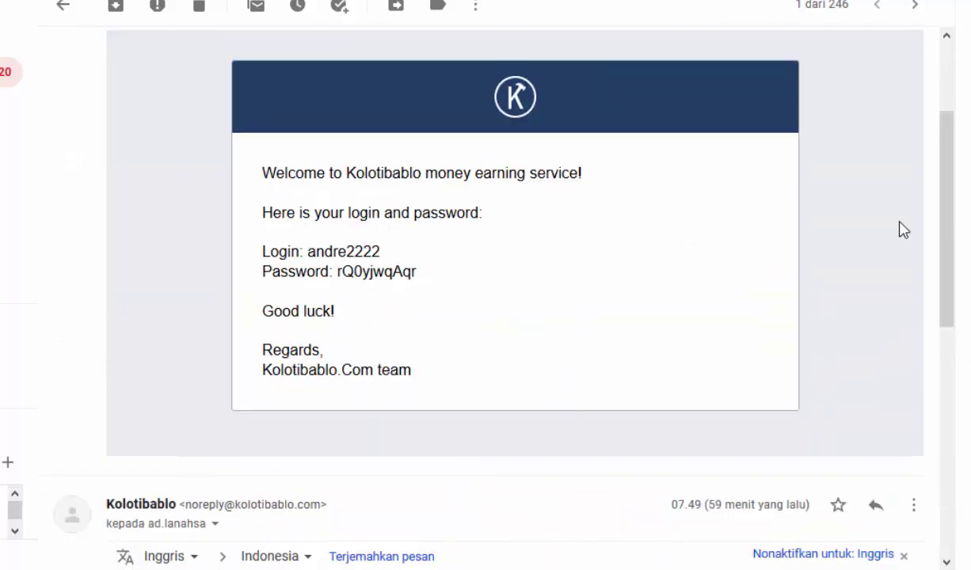
Enter the numeric login captcha 342119 and submit it to log in
drag(308, 251, 388, 255)
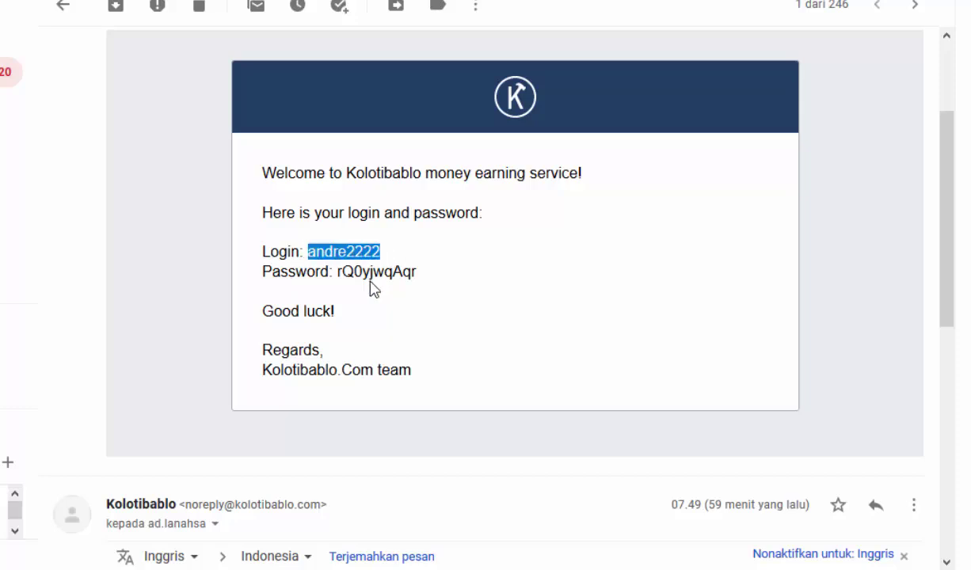
click(354, 269)
drag(950, 243, 950, 351)
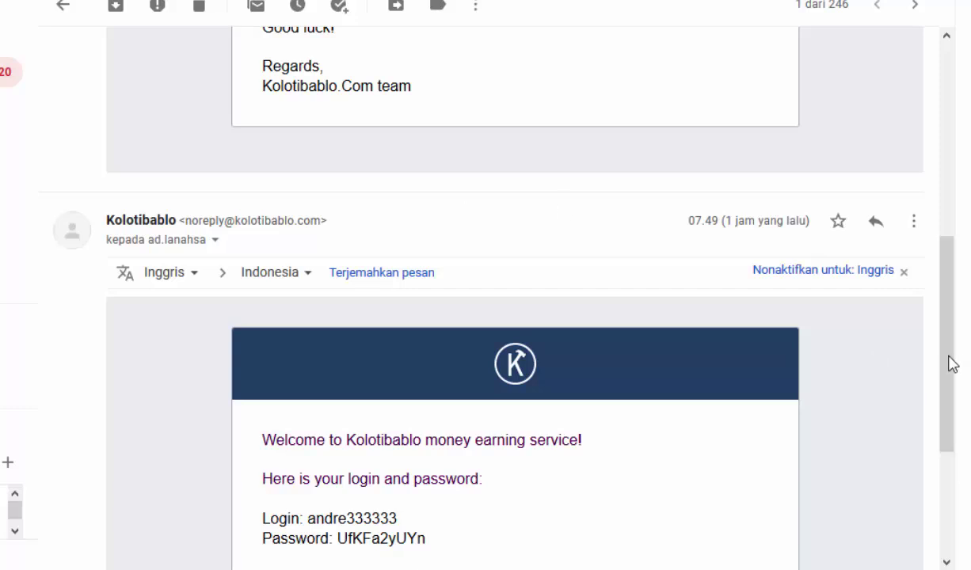
drag(949, 371, 947, 288)
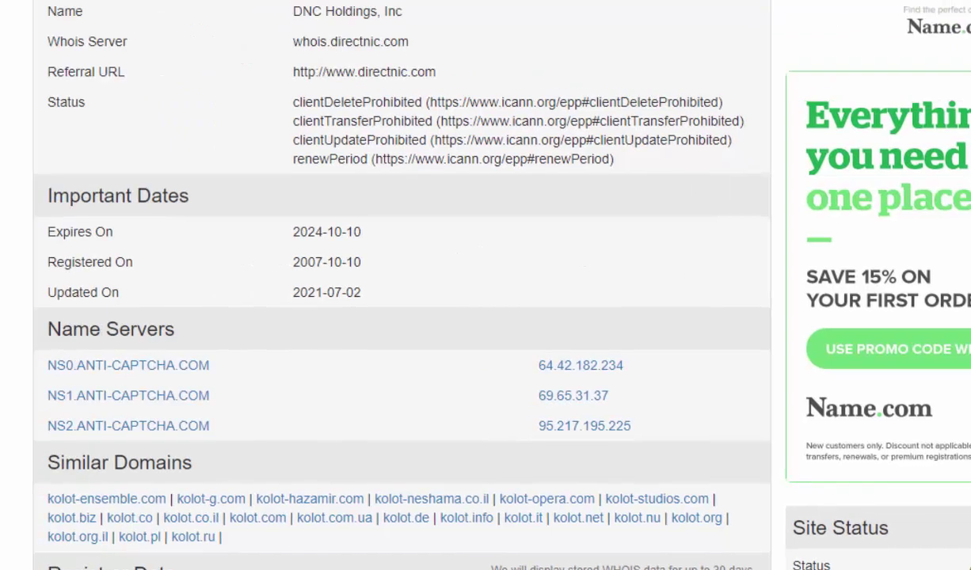
scroll(401, 285, up, 2)
scroll(402, 285, down, 1)
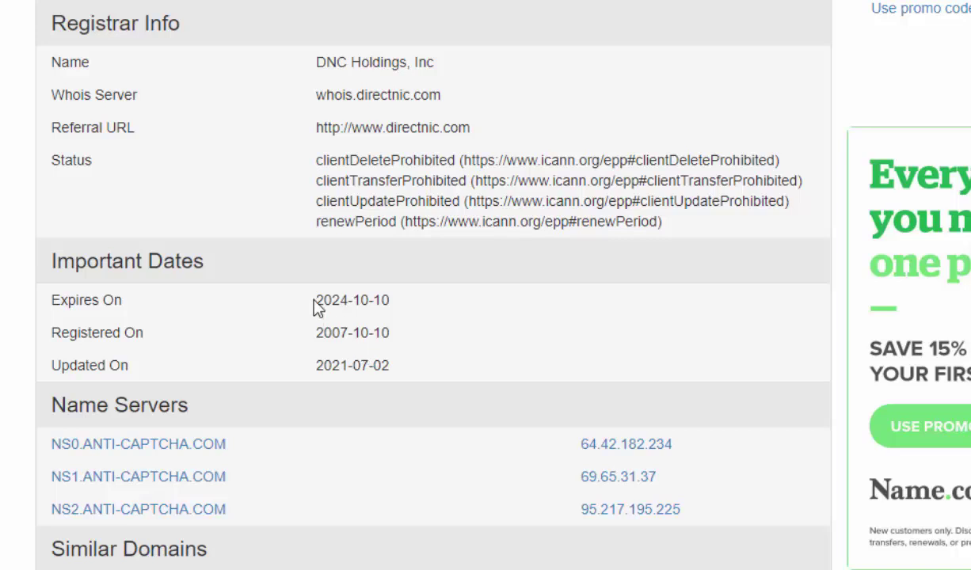
double_click(336, 300)
click(479, 332)
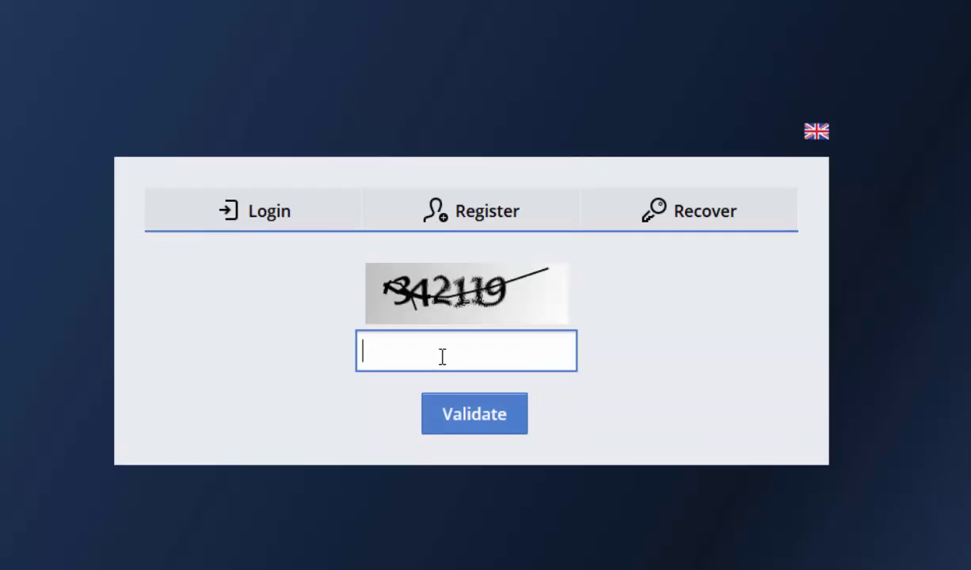
text(342119)
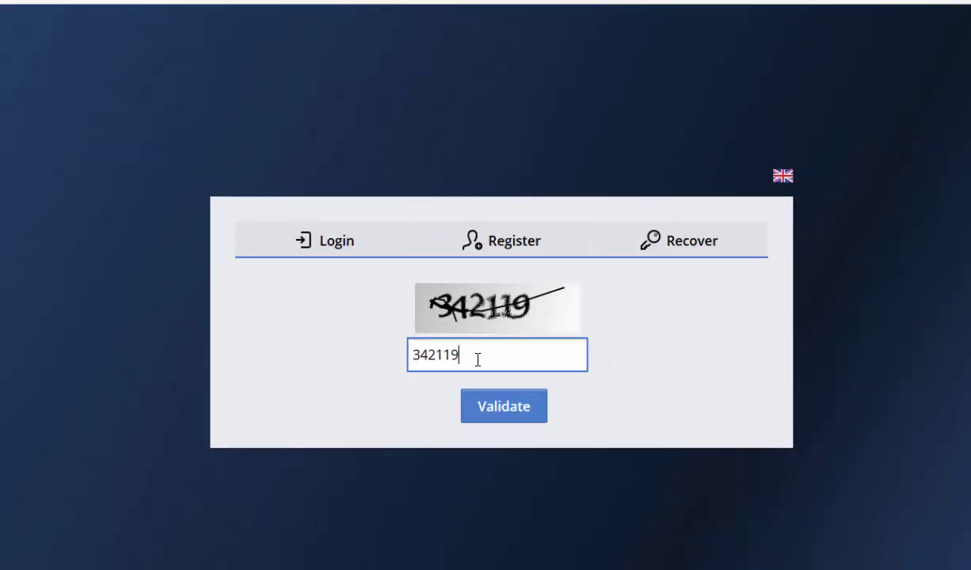
key(Return)
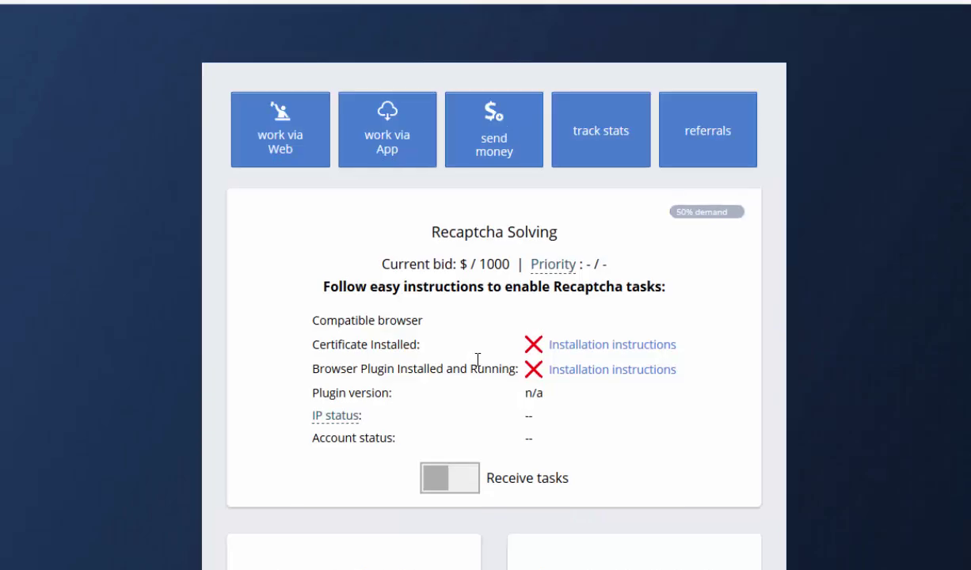
Scroll to the Recaptcha Solving card and highlight the 'All fine' IP and account statuses
scroll(477, 359, down, 9)
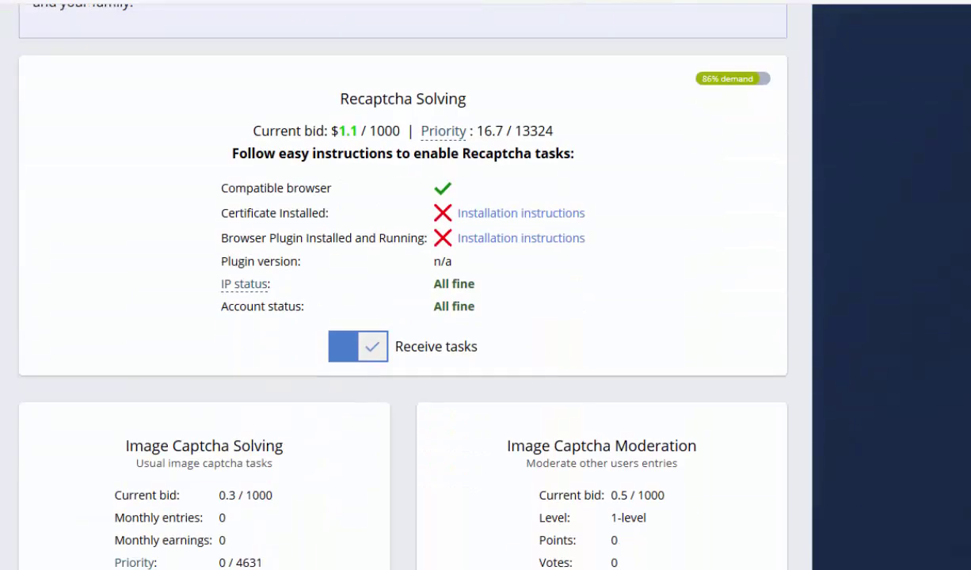
scroll(386, 285, down, 2)
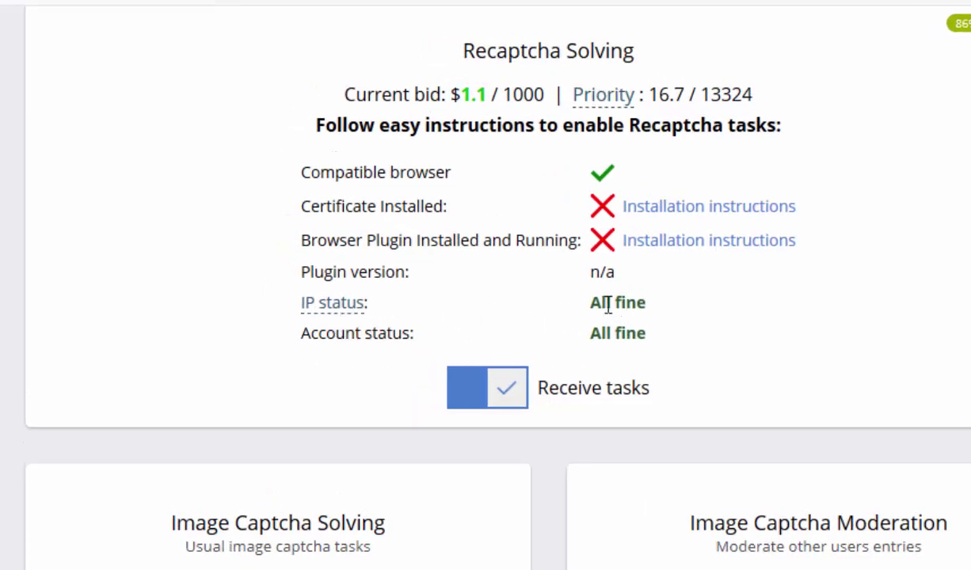
drag(589, 303, 659, 317)
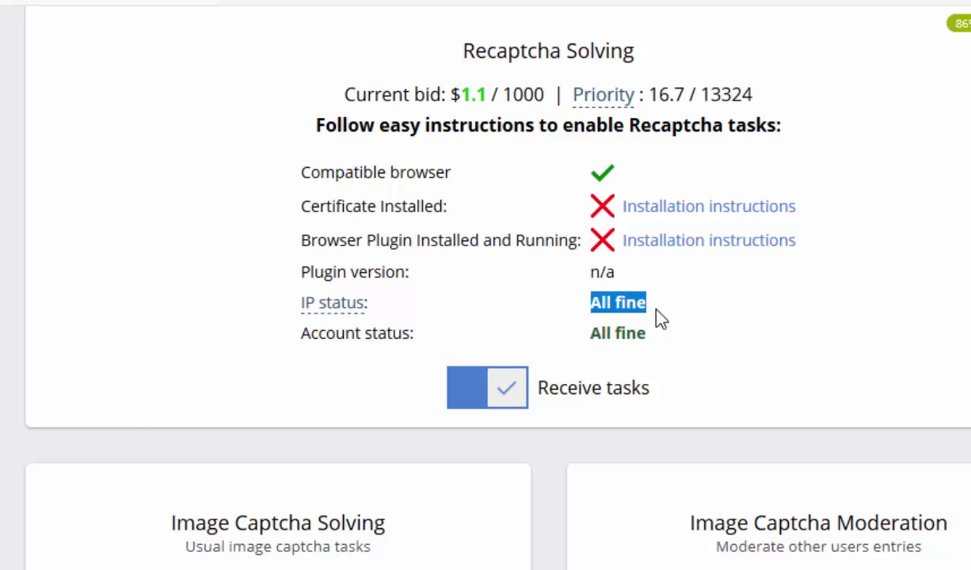
click(384, 337)
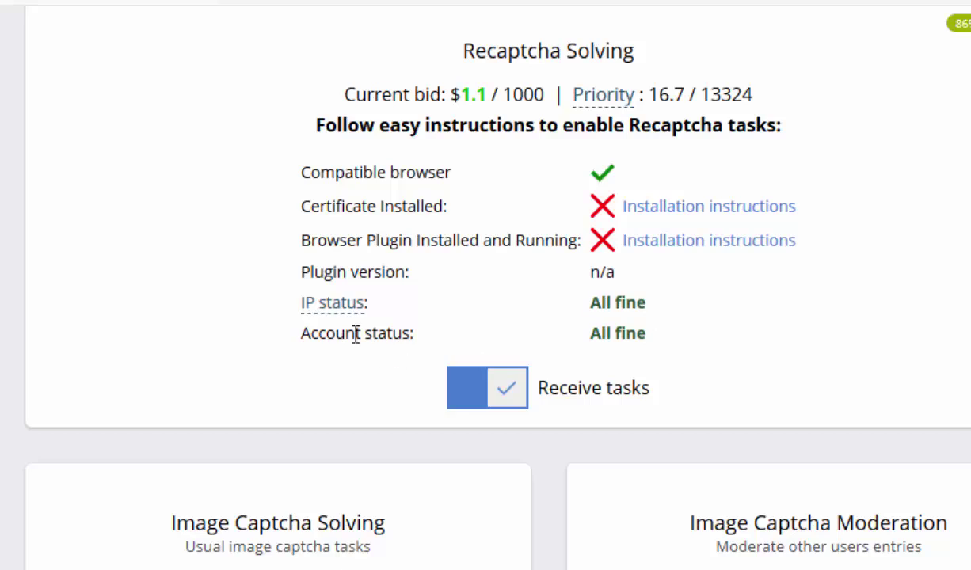
drag(590, 338, 648, 340)
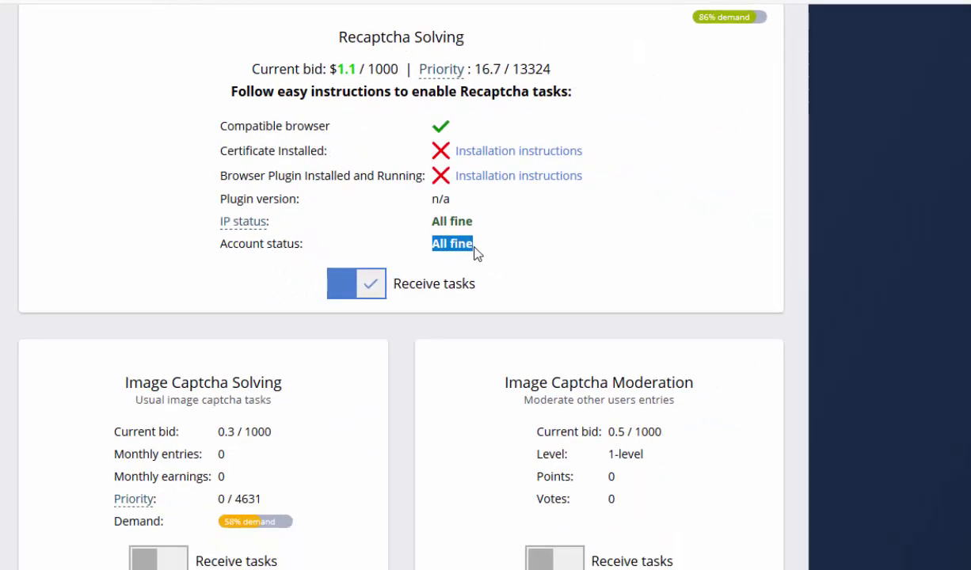
click(544, 274)
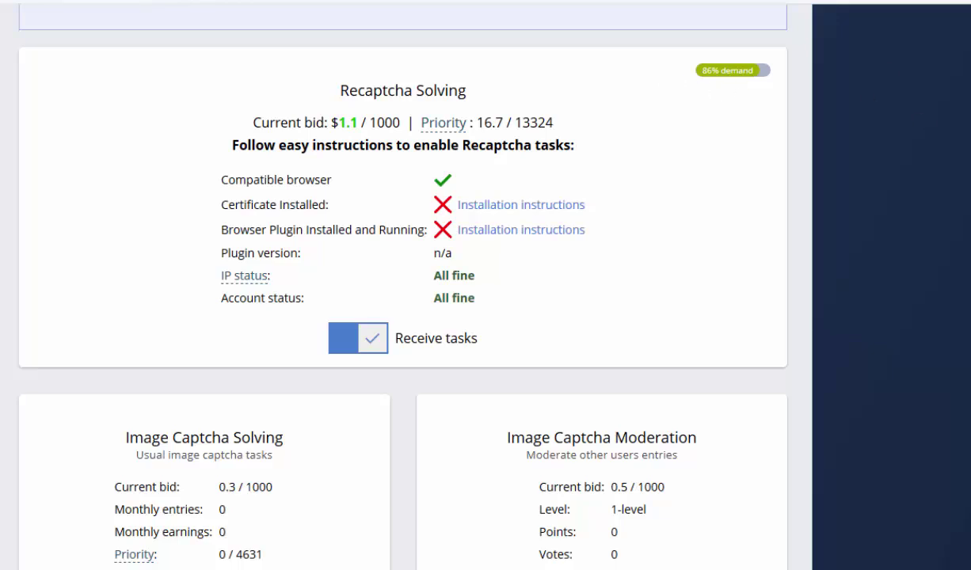
scroll(386, 285, down, 7)
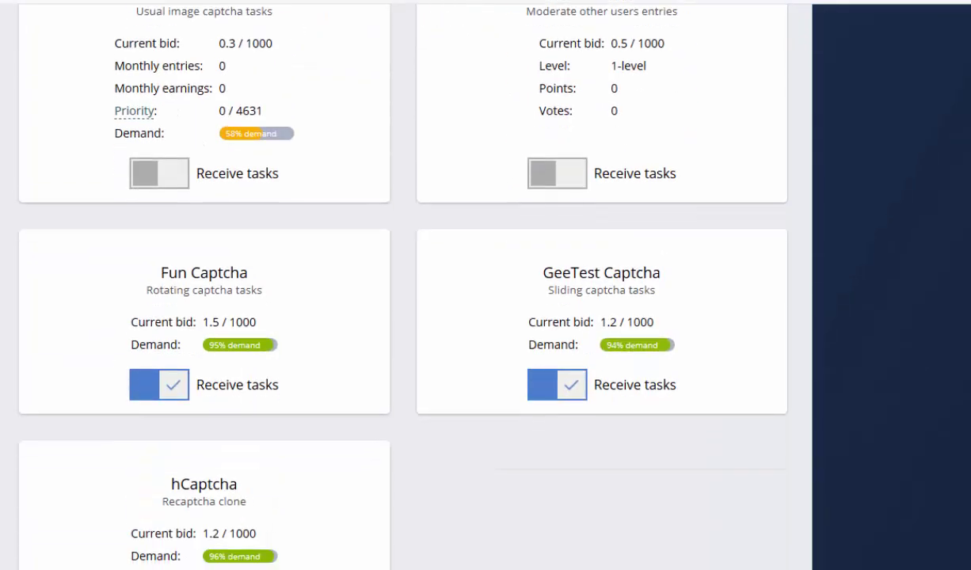
scroll(386, 285, up, 7)
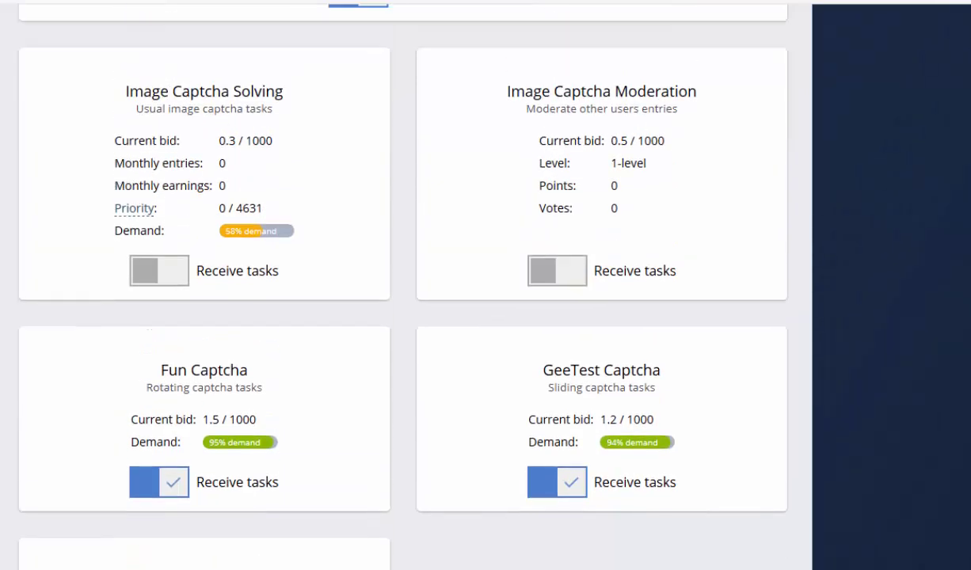
scroll(386, 285, up, 1)
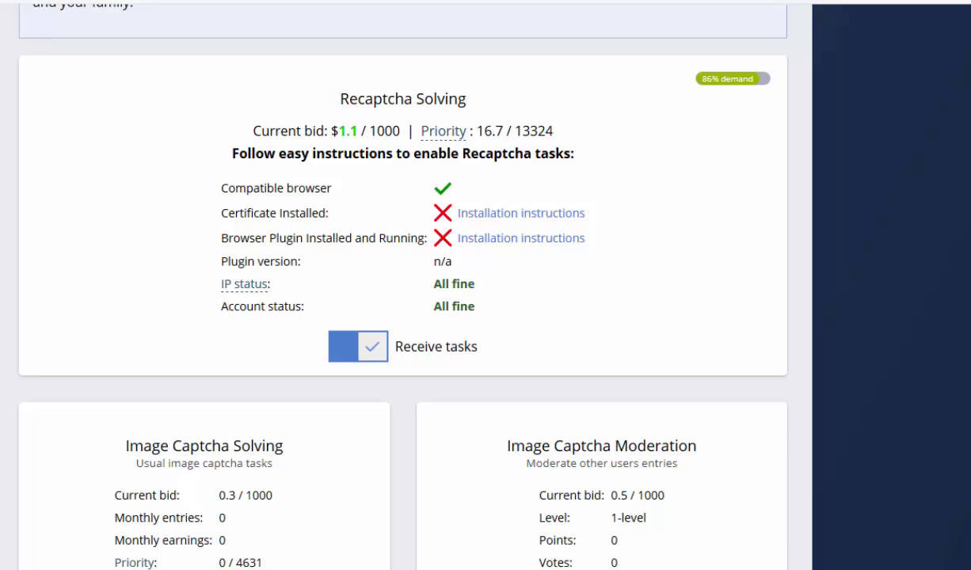
scroll(225, 217, down, 3)
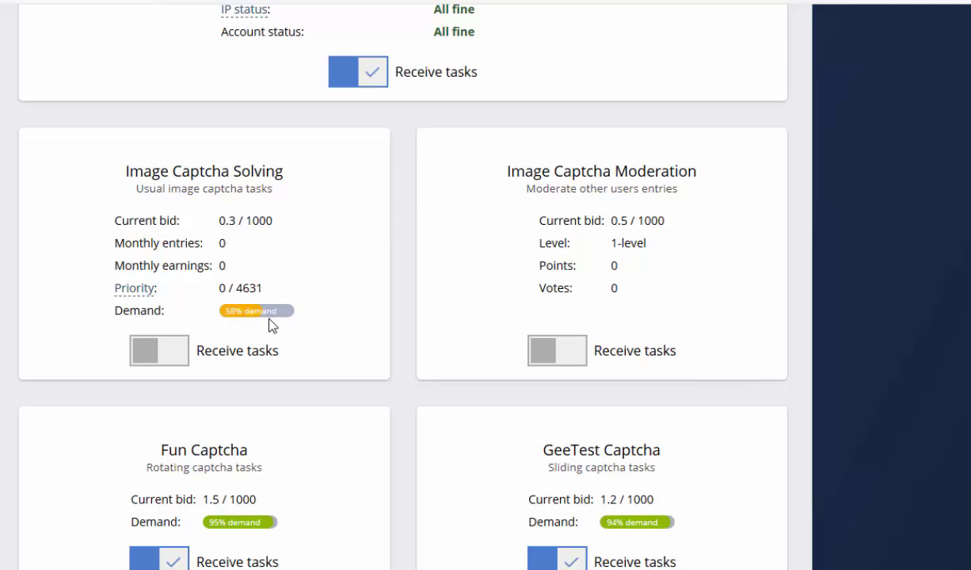
scroll(612, 371, down, 3)
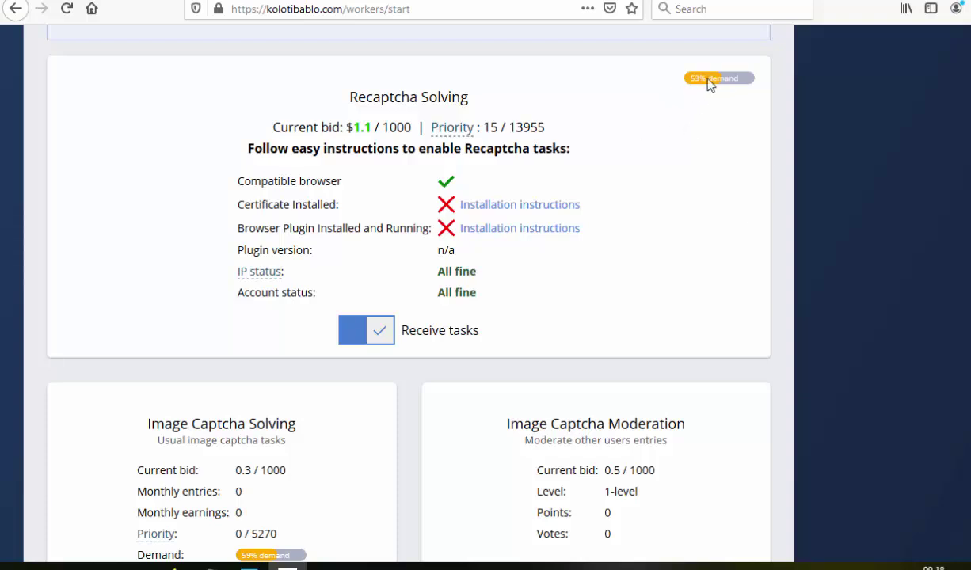
scroll(409, 285, down, 5)
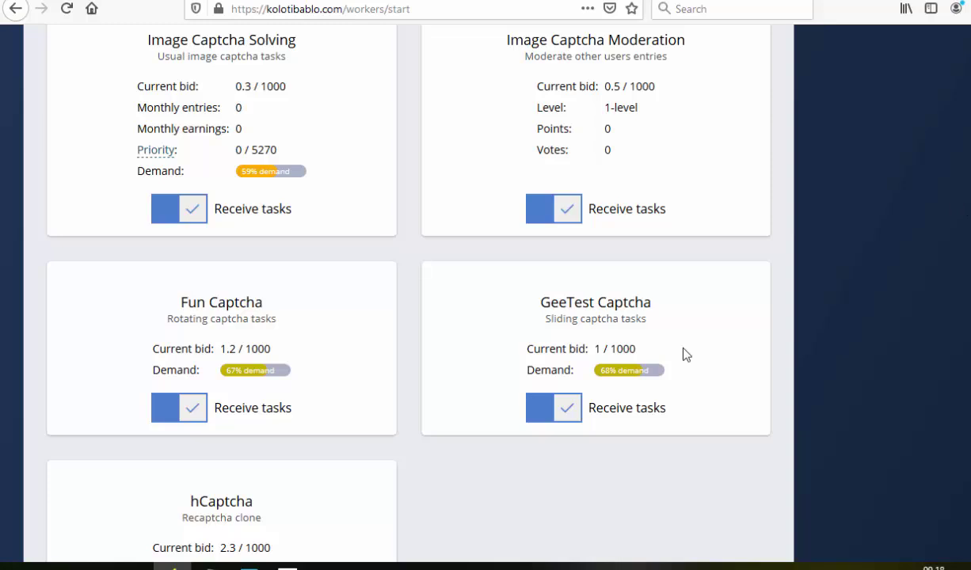
scroll(718, 268, down, 2)
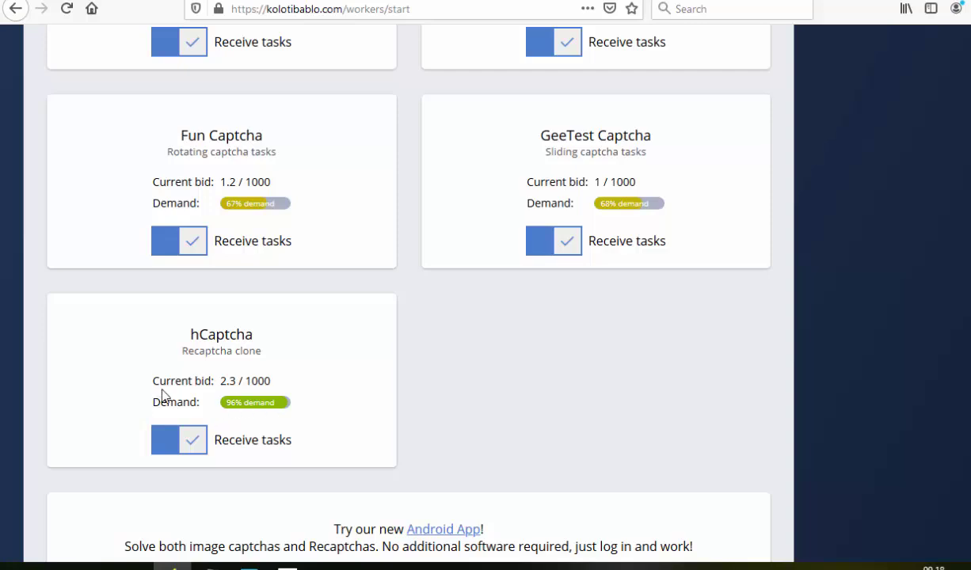
double_click(222, 381)
click(324, 387)
scroll(323, 388, up, 3)
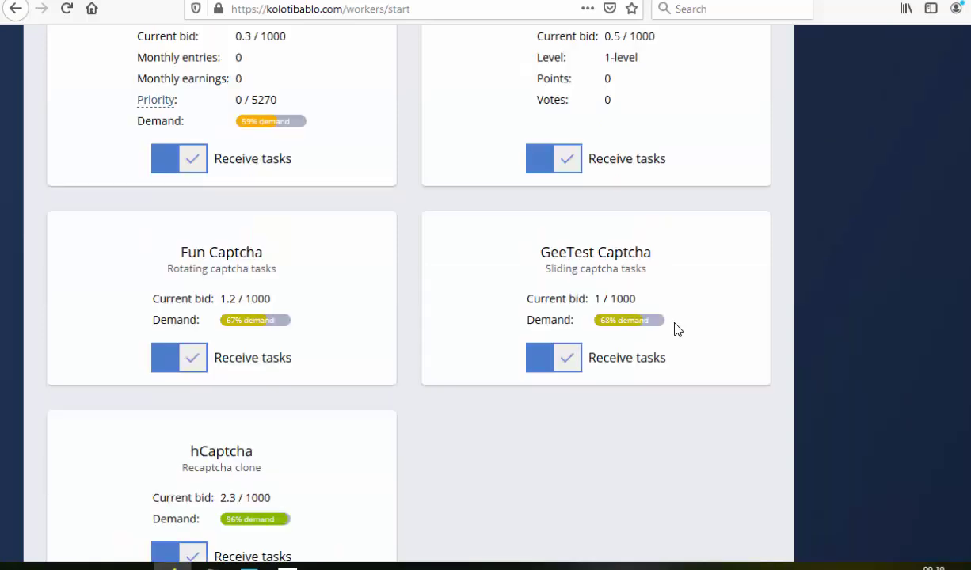
scroll(409, 293, down, 15)
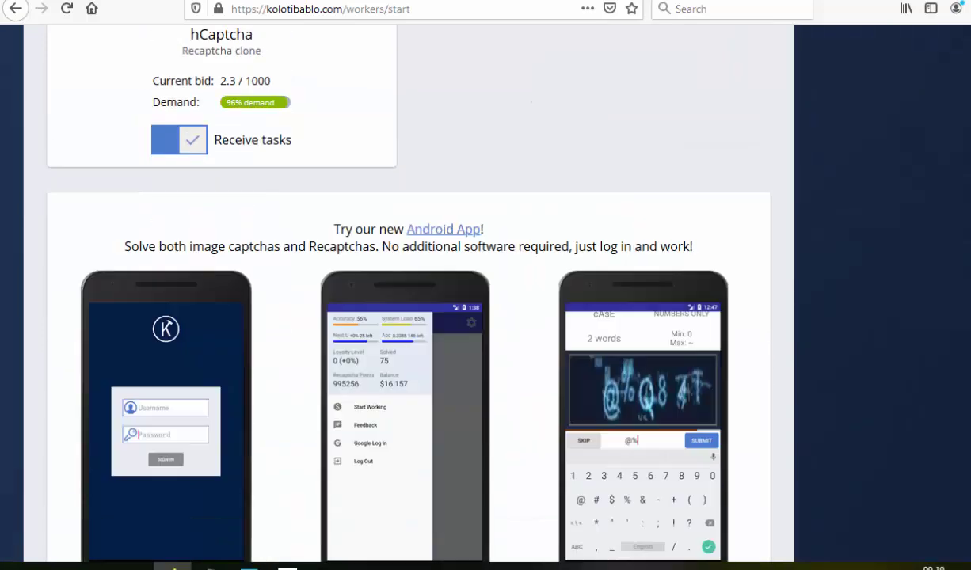
scroll(243, 279, down, 8)
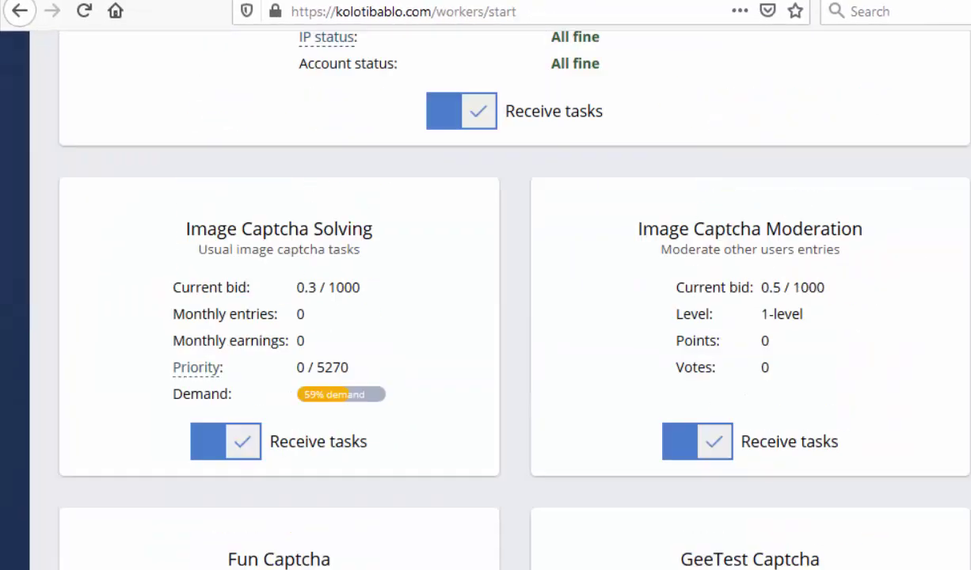
scroll(478, 301, up, 7)
Highlight the Recaptcha status rows and the Recaptcha instructions line
scroll(478, 301, up, 10)
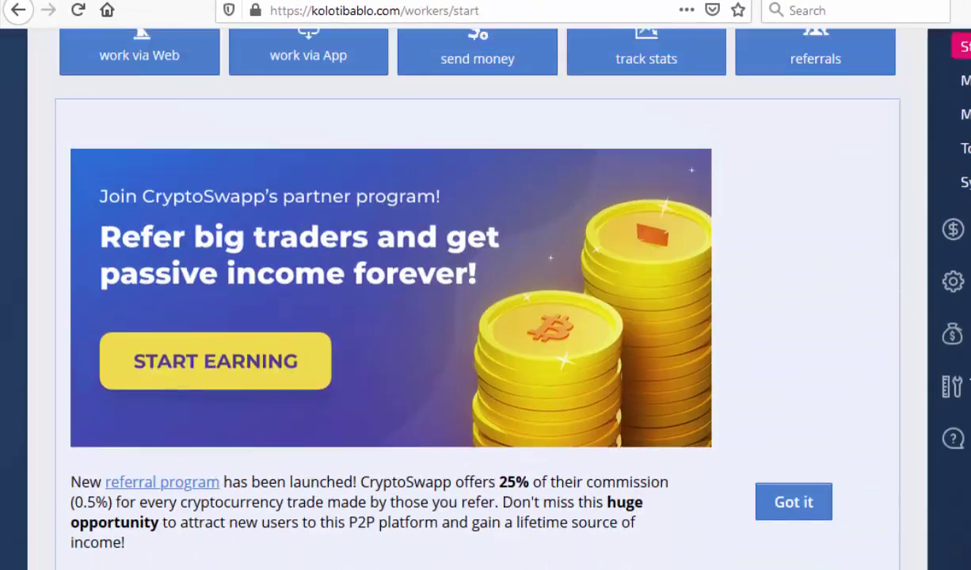
scroll(744, 214, down, 10)
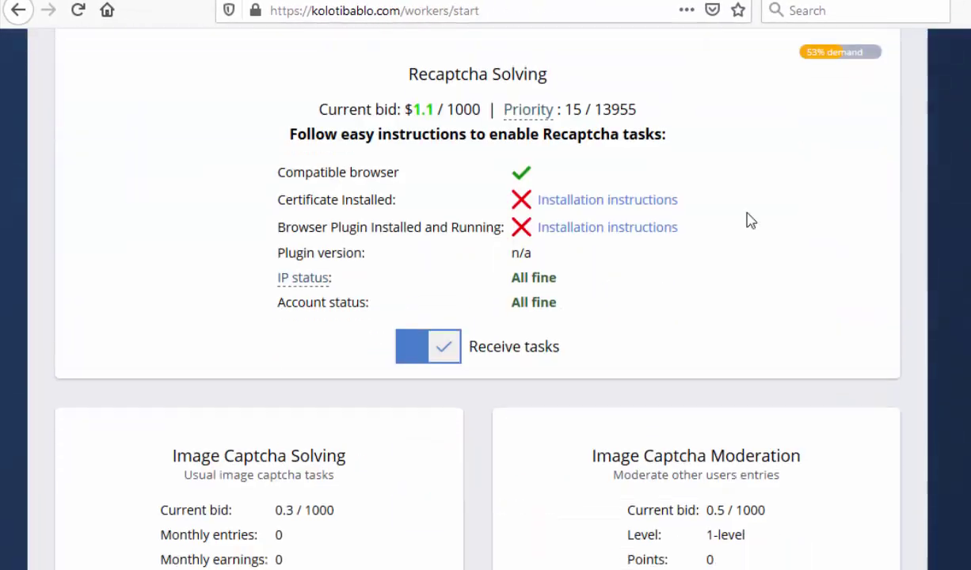
drag(686, 227, 570, 238)
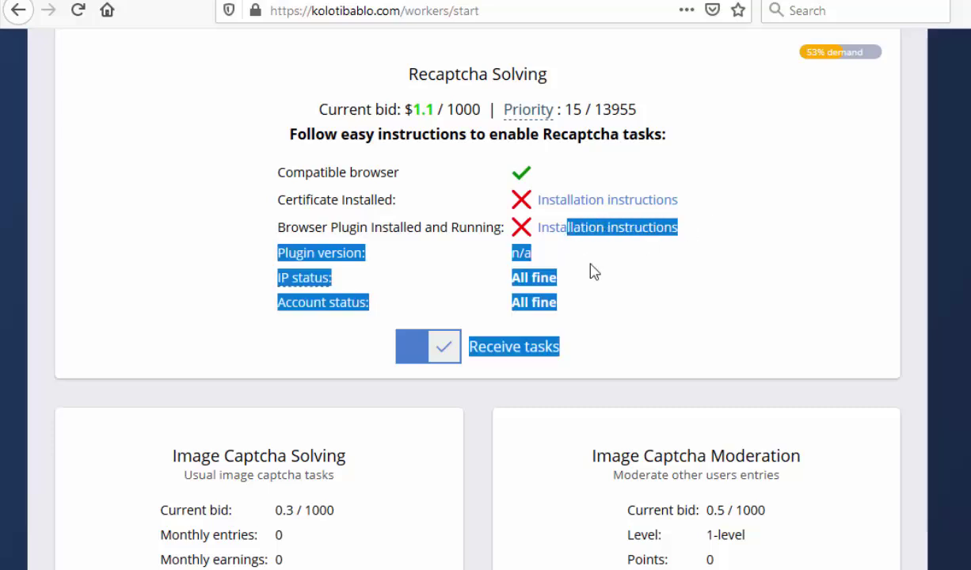
click(630, 293)
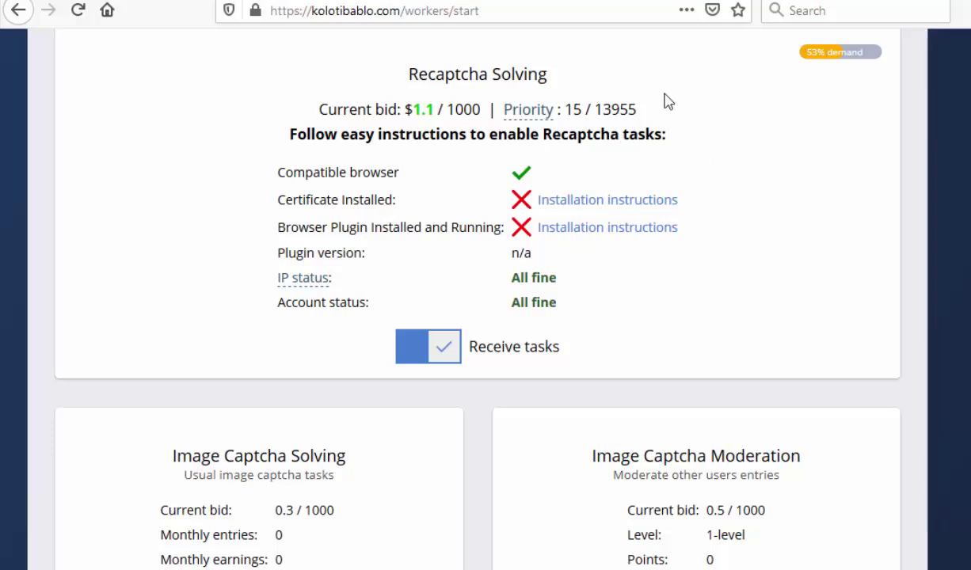
drag(654, 134, 309, 113)
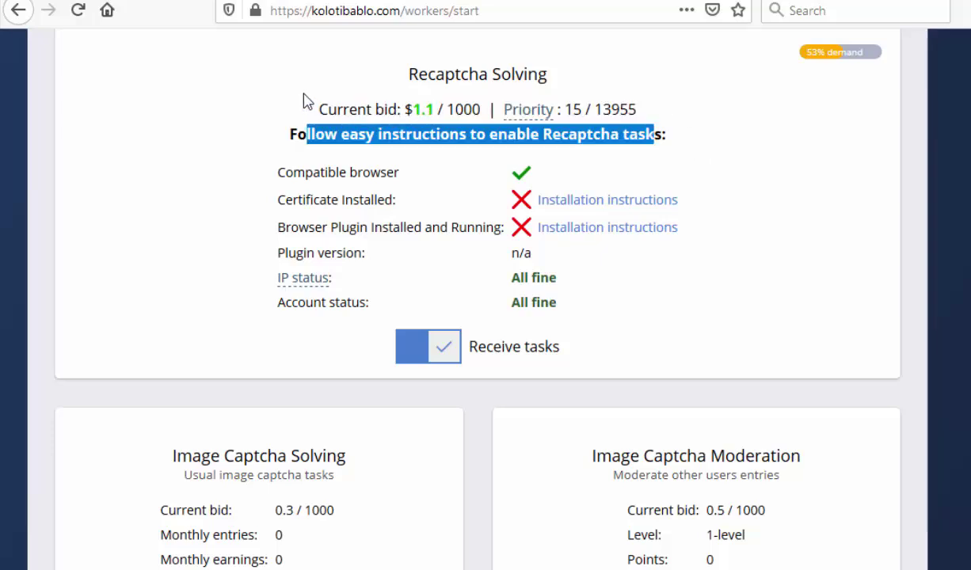
click(786, 195)
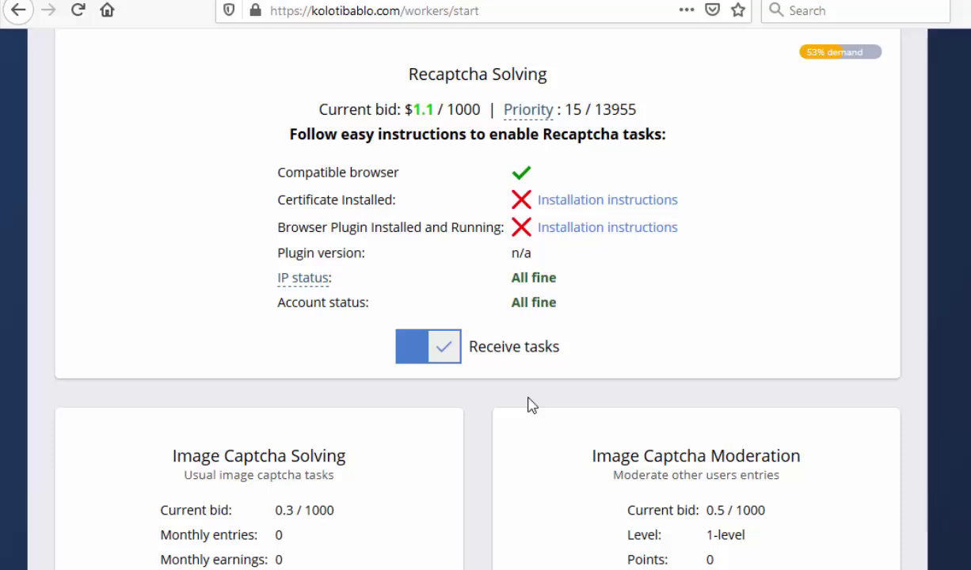
Scroll back up to the START PAGE header, work buttons and CryptoSwapp notice
scroll(530, 404, up, 7)
scroll(530, 404, down, 6)
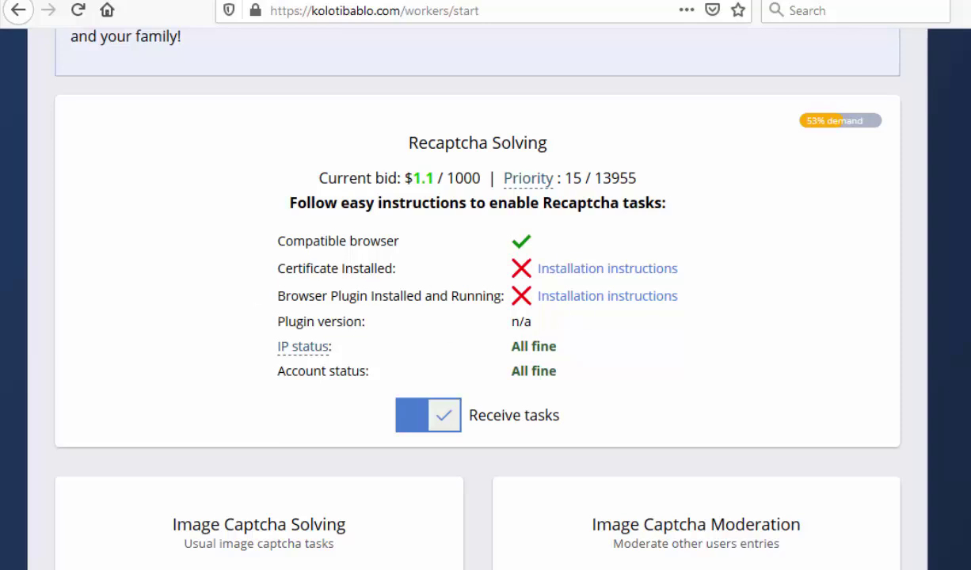
scroll(562, 134, up, 10)
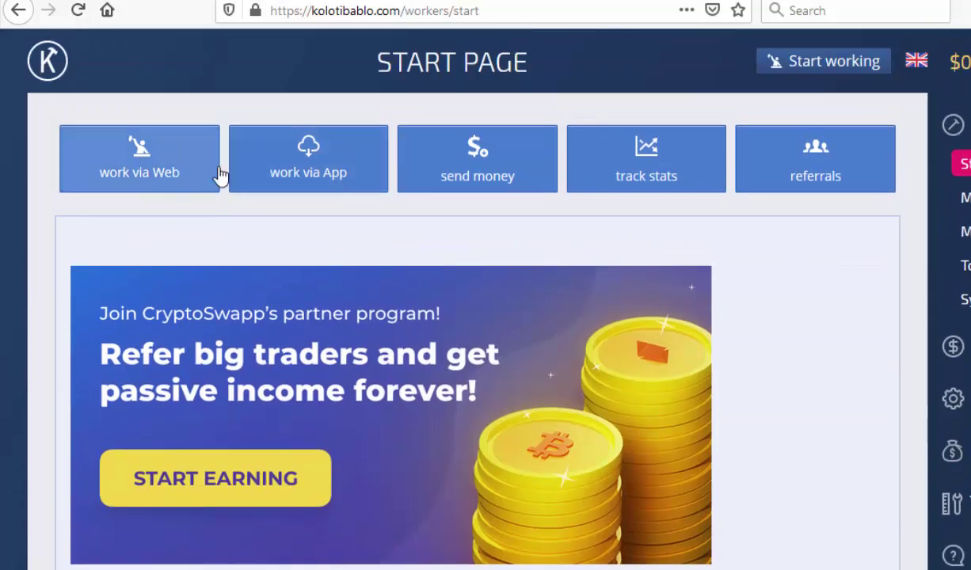
Open the 'work via Web' page, pause task delivery, and point out the Loyality value
click(158, 172)
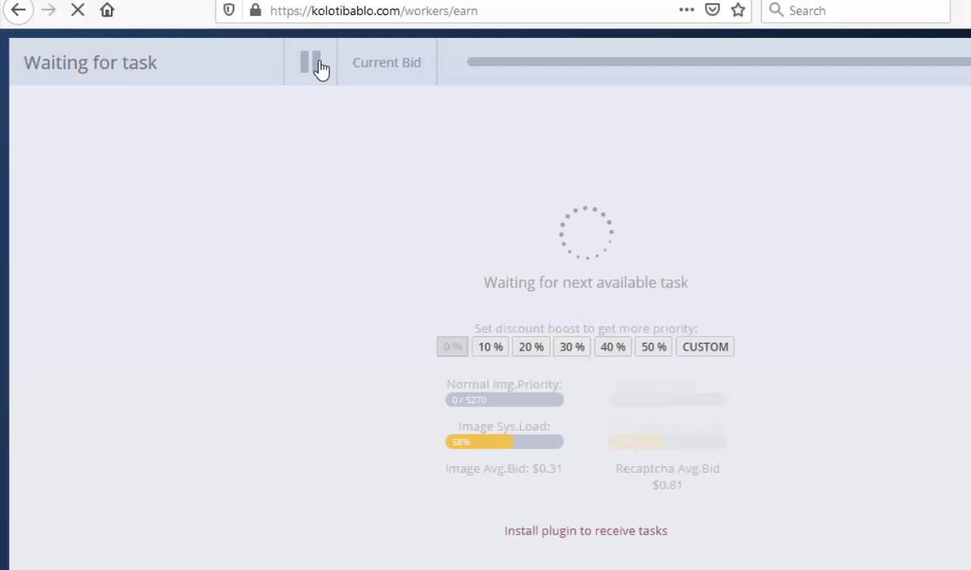
click(315, 70)
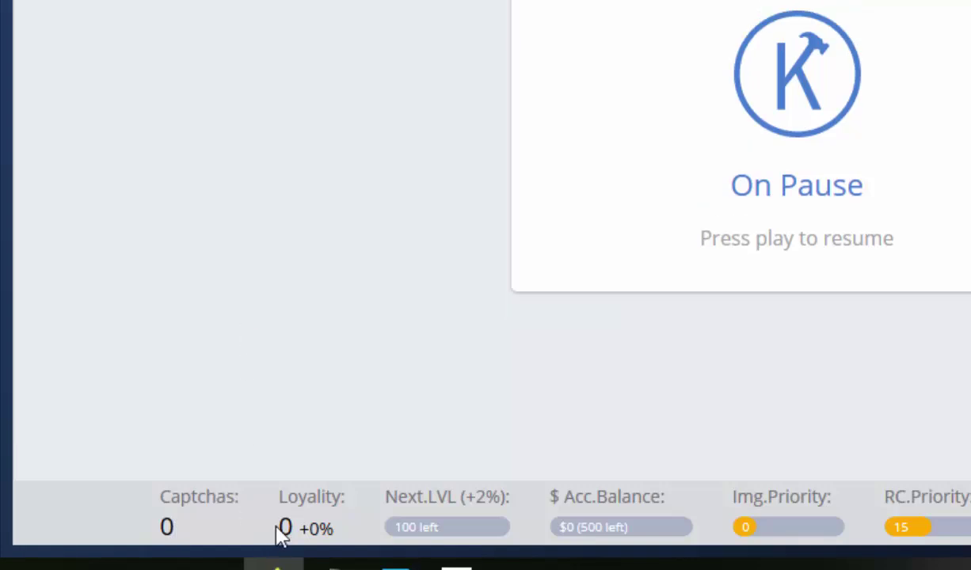
drag(277, 528, 336, 528)
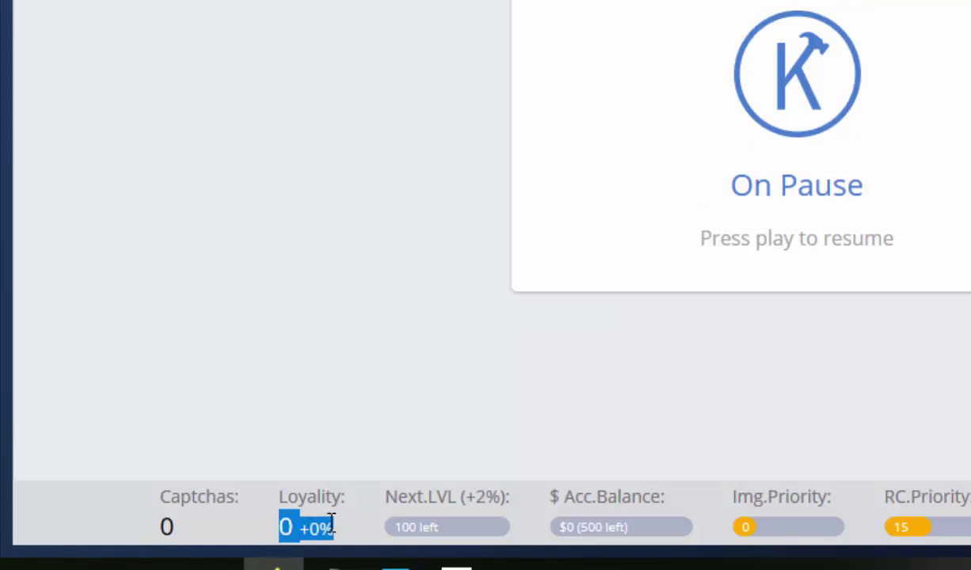
click(326, 526)
drag(285, 527, 336, 528)
drag(386, 497, 512, 500)
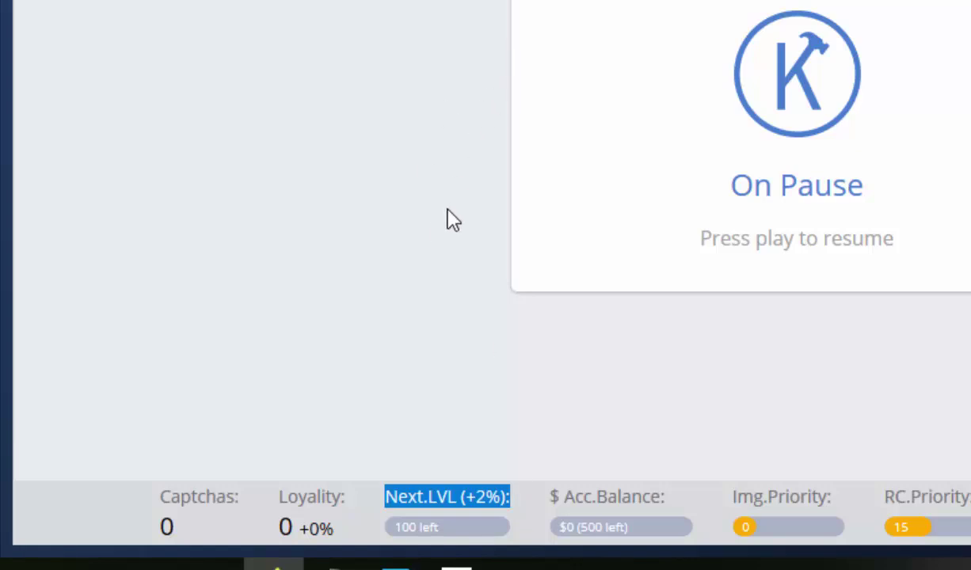
Point out the Next.LVL, Img.Priority, RC.Priority and $0 balance labels, then bring up the V3 Score choices
click(426, 507)
drag(391, 496, 529, 511)
drag(404, 497, 457, 499)
click(752, 526)
drag(733, 497, 829, 498)
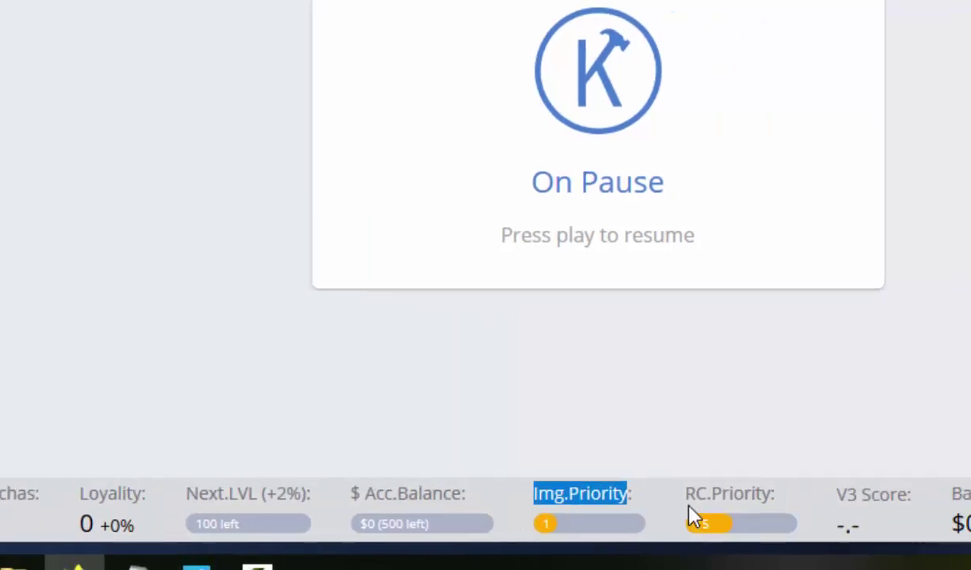
click(886, 497)
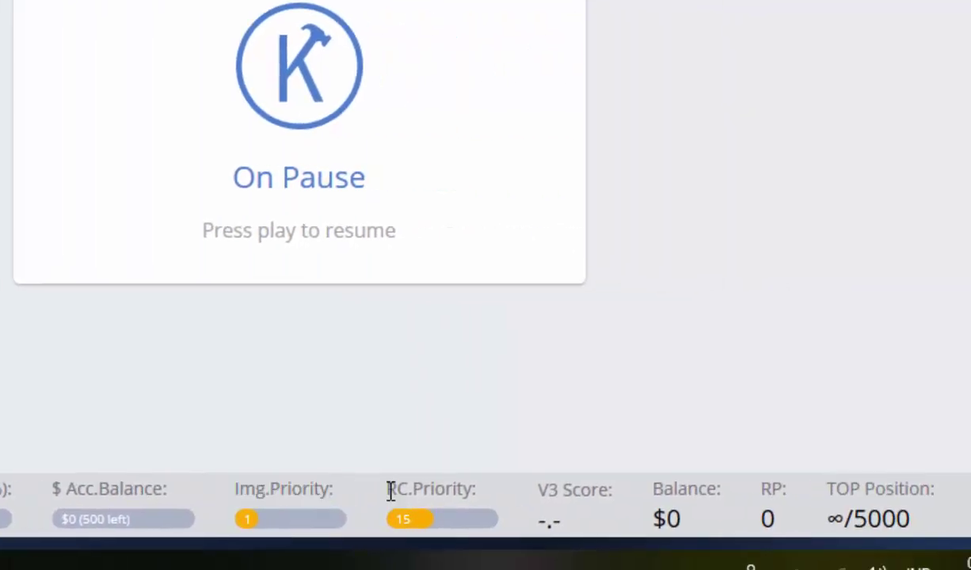
drag(390, 491, 489, 500)
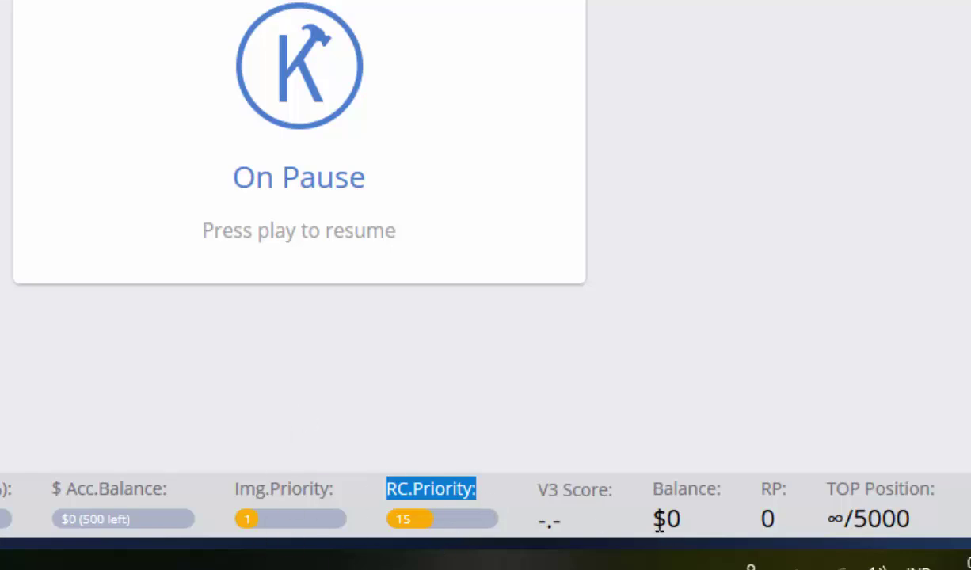
drag(657, 519, 688, 529)
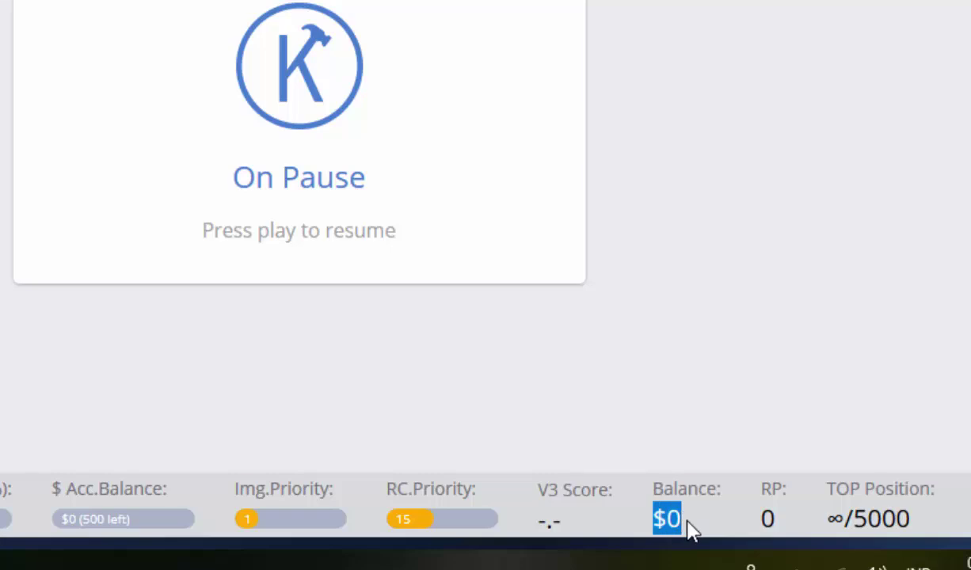
click(548, 529)
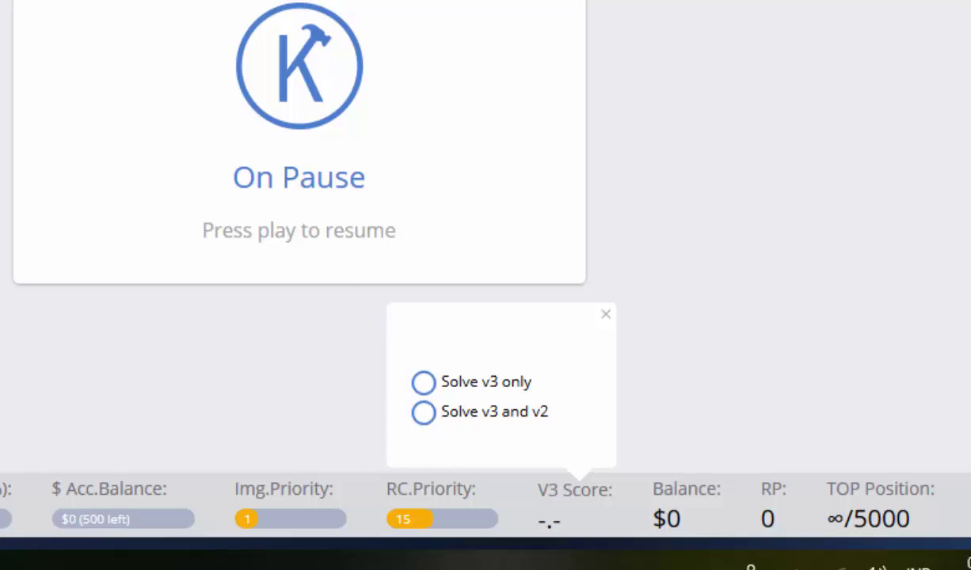
Choose 'Solve v3 and v2' in the V3 Score popup
click(426, 415)
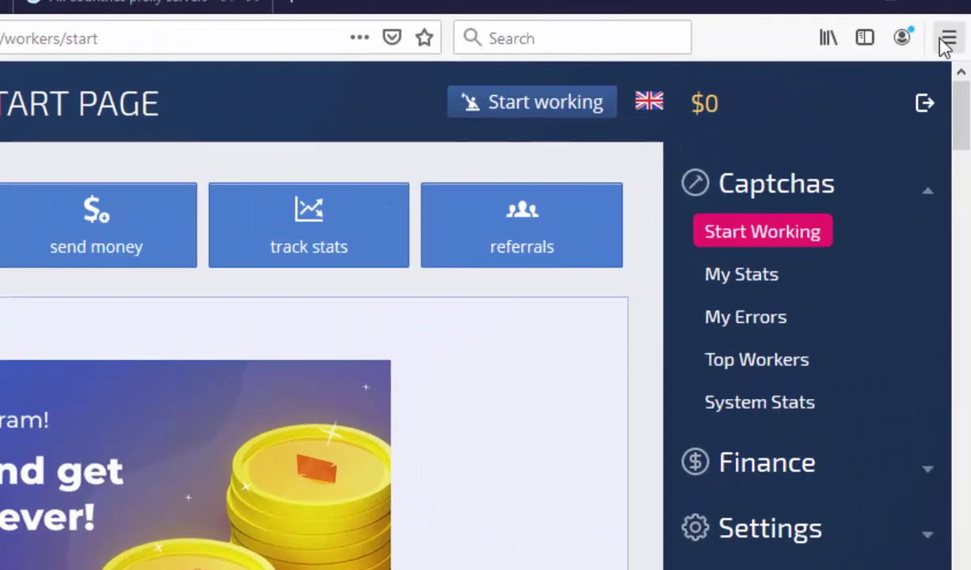
From Firefox settings, change 'preferences' to 'profiles' in the address to reach About Profiles
click(948, 42)
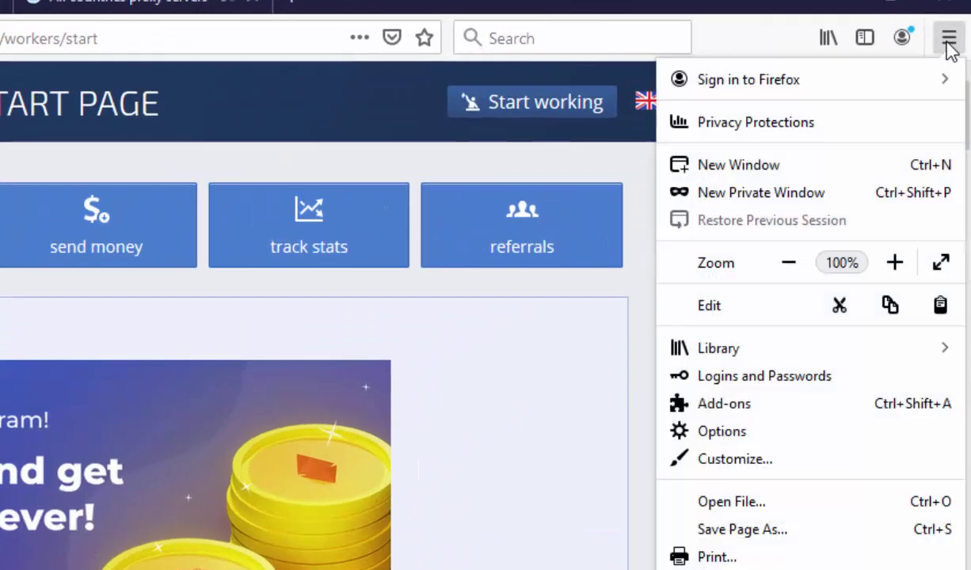
click(740, 433)
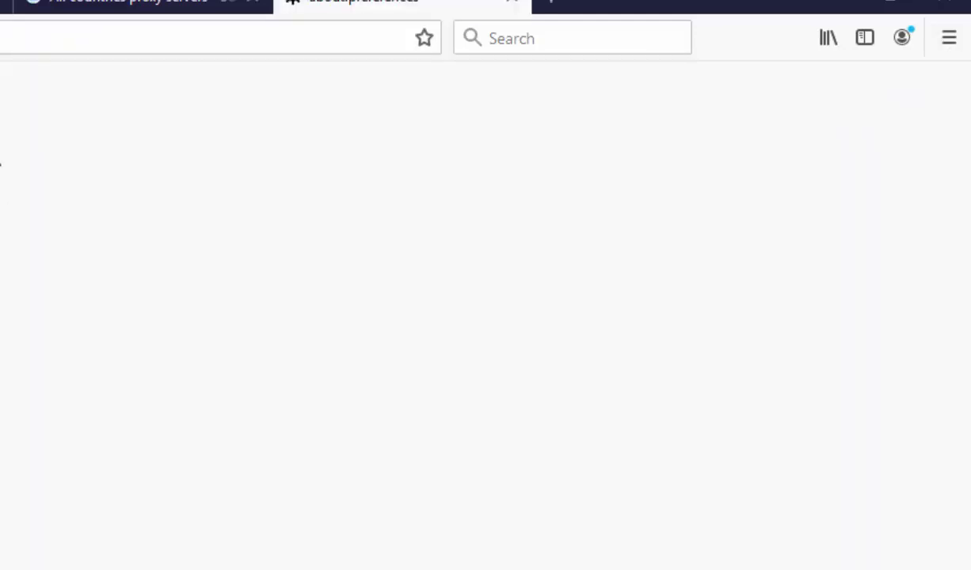
double_click(467, 28)
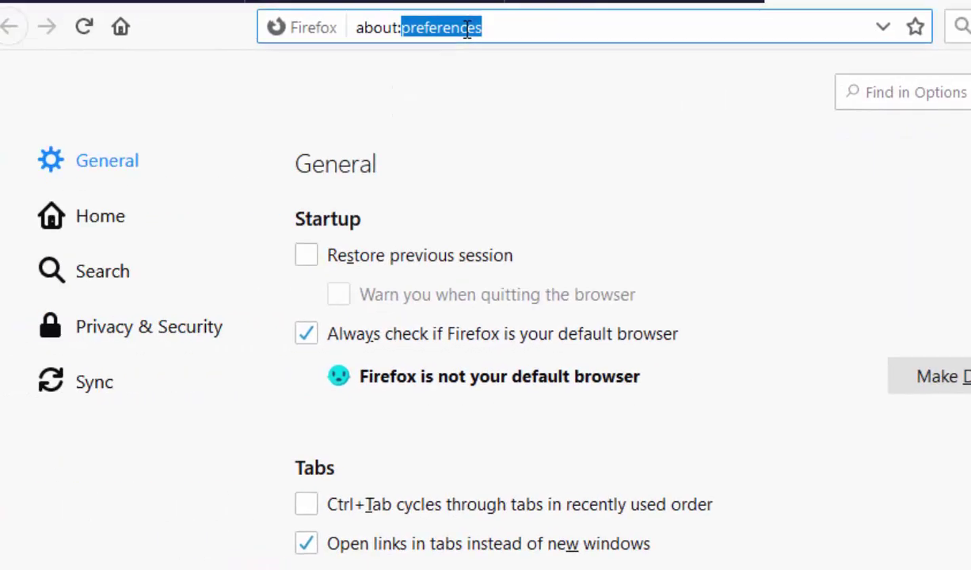
text(profi)
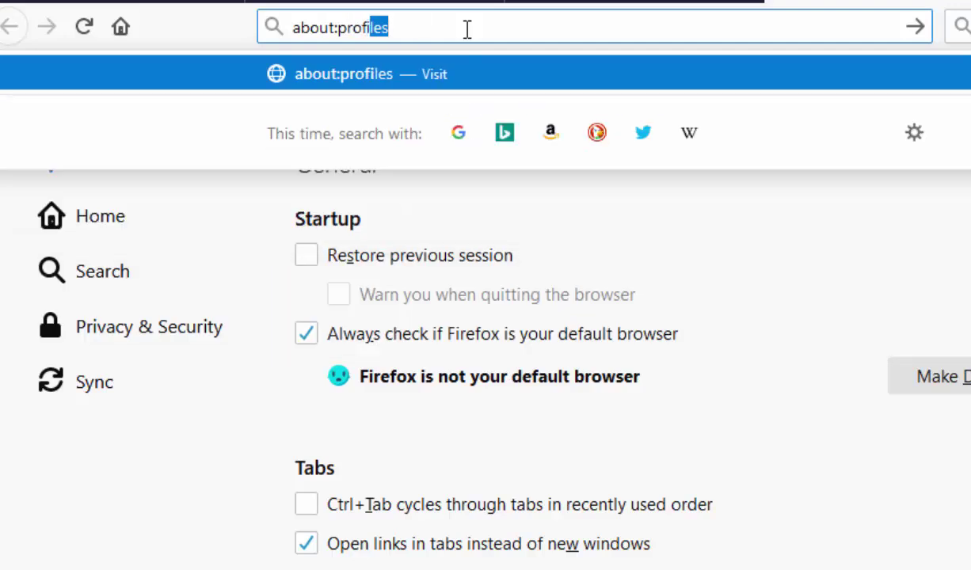
text(l)
key(Return)
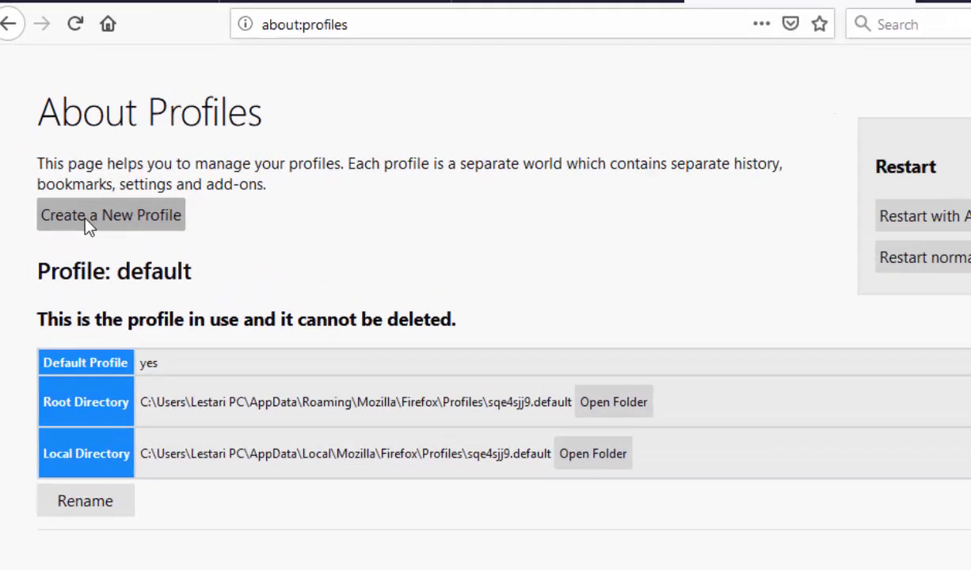
Create a new Firefox profile with a custom name through the Create Profile wizard
click(70, 168)
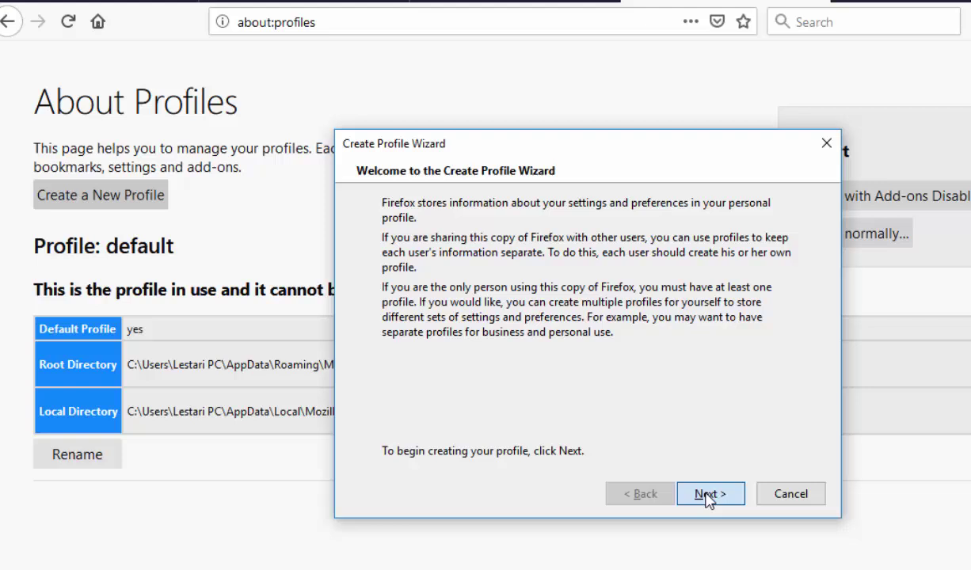
click(709, 493)
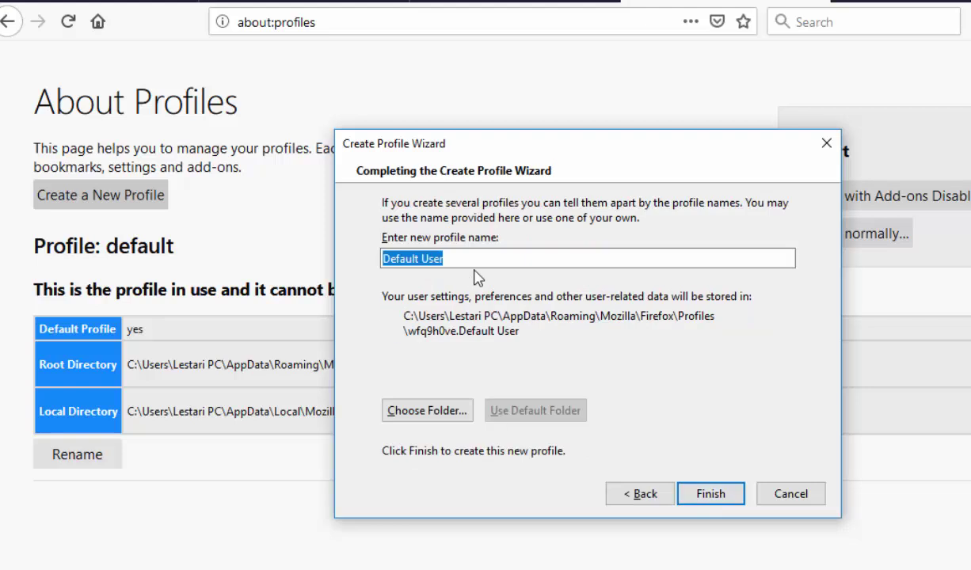
text(andre)
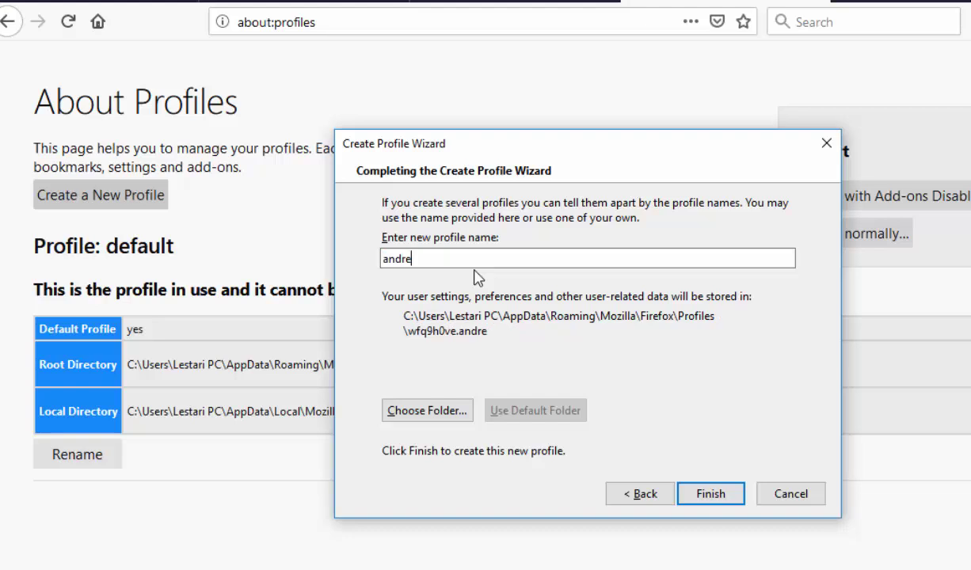
text(44444)
click(711, 495)
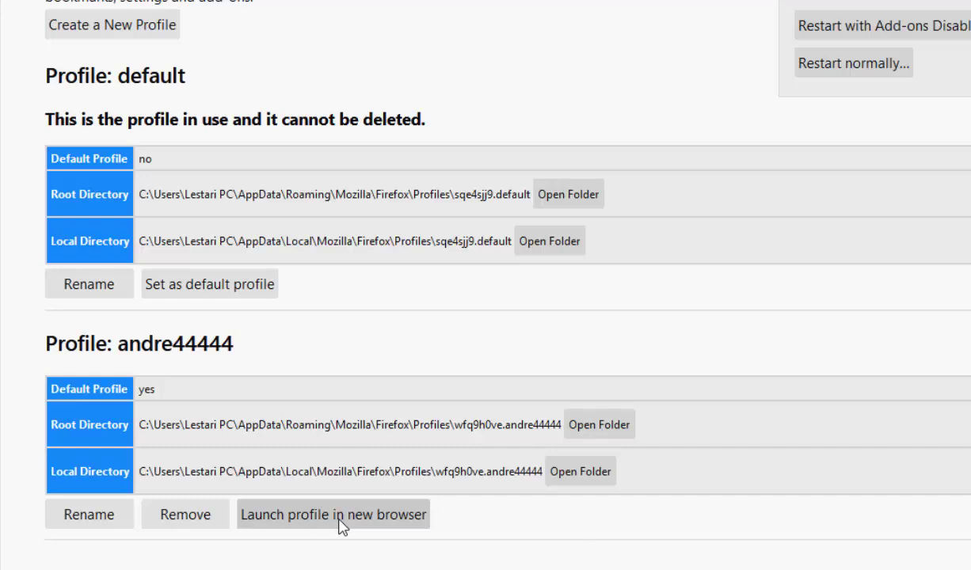
Launch the new profile in its own window, snapped right, with the original window on the left
click(339, 515)
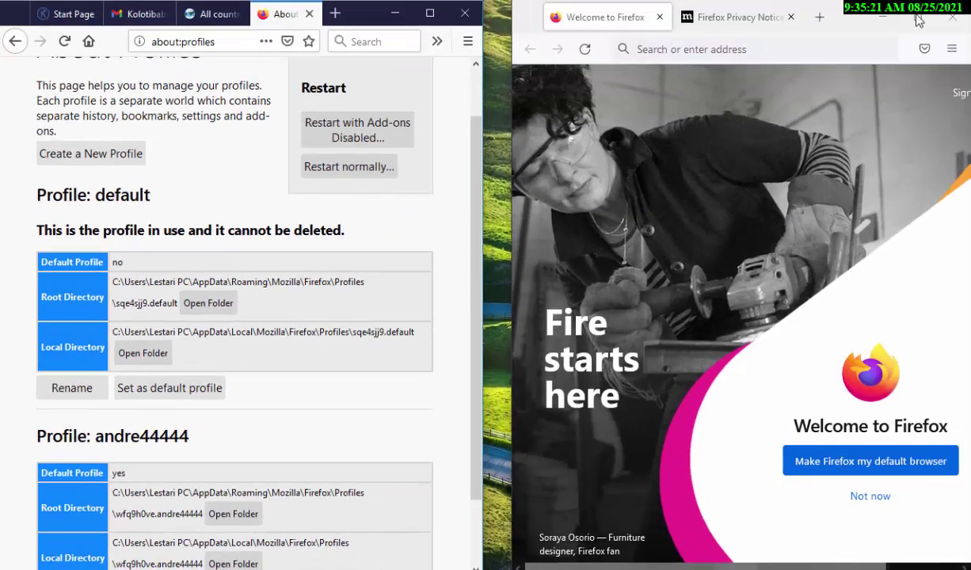
drag(850, 26, 834, 43)
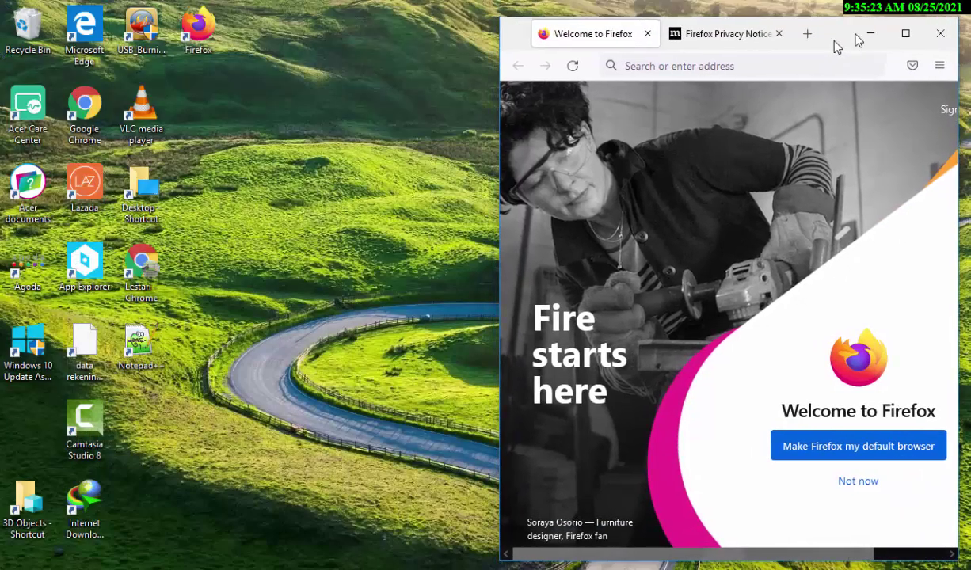
key(super+Right)
click(377, 224)
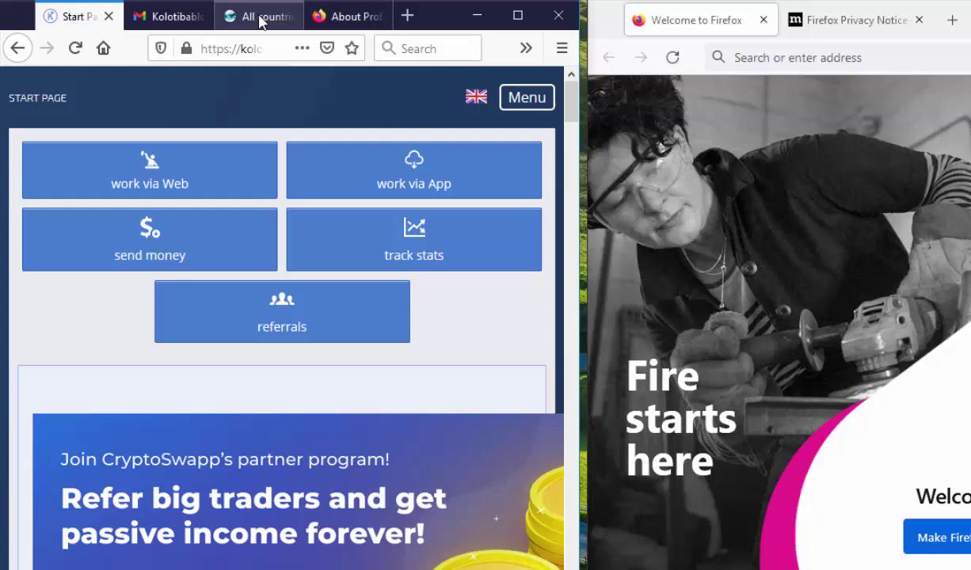
Show free-proxy.cz's SOCKS4 proxy list for all countries and scroll through it
click(223, 17)
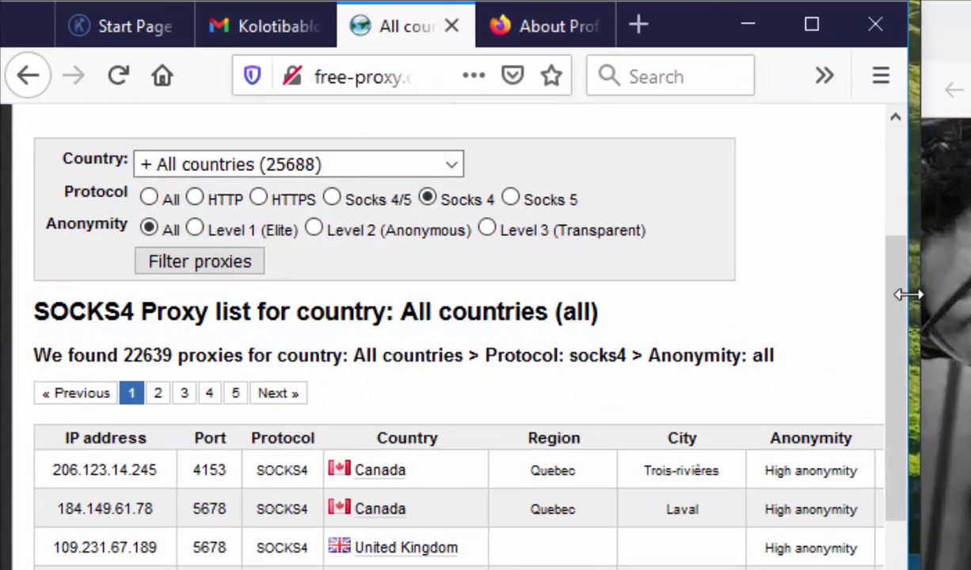
drag(906, 304, 888, 566)
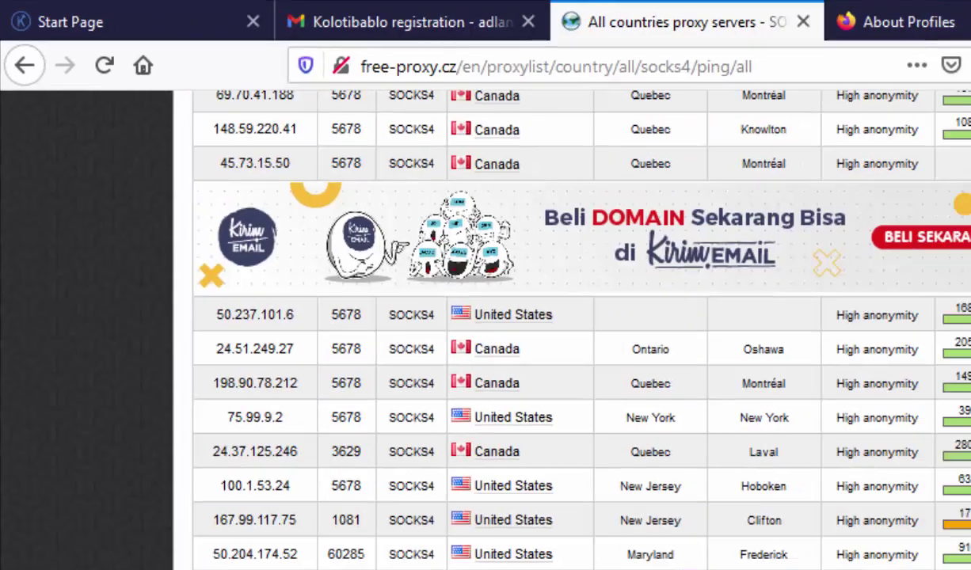
drag(967, 406, 967, 225)
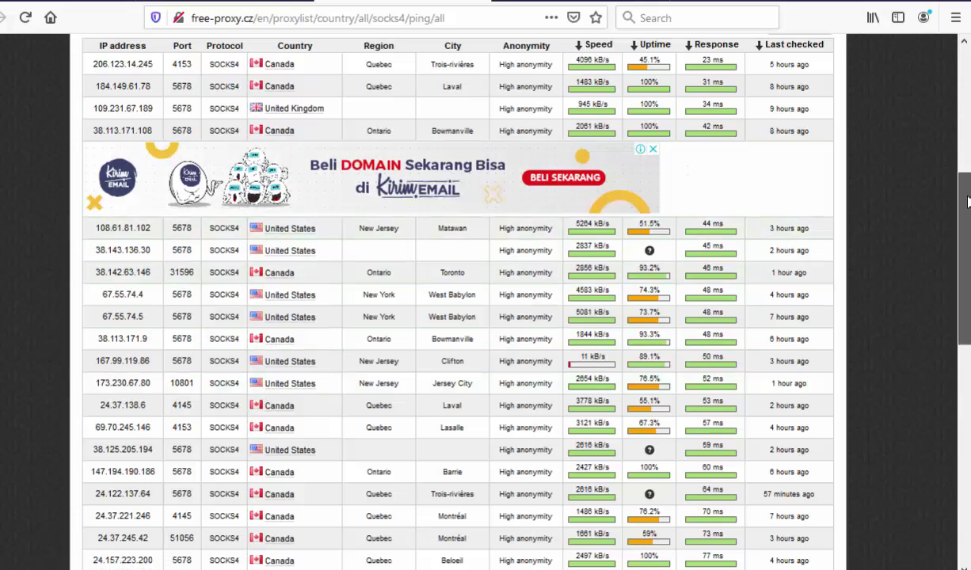
scroll(967, 202, up, 5)
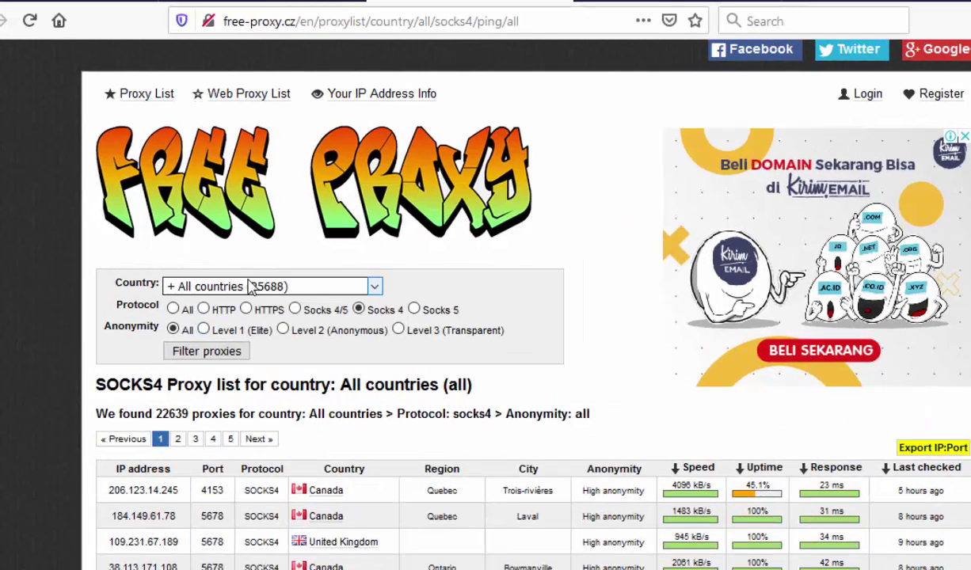
click(252, 286)
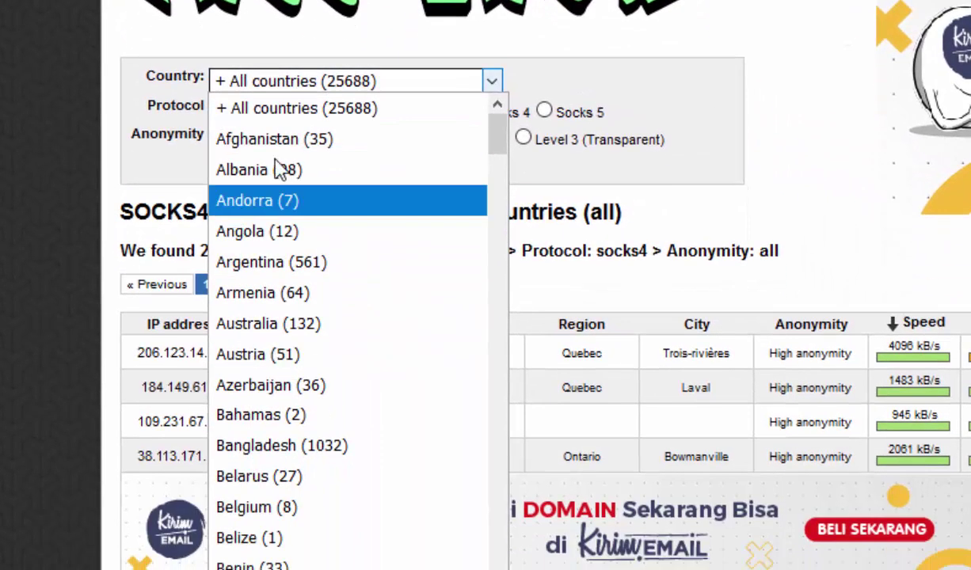
click(53, 57)
scroll(522, 356, down, 5)
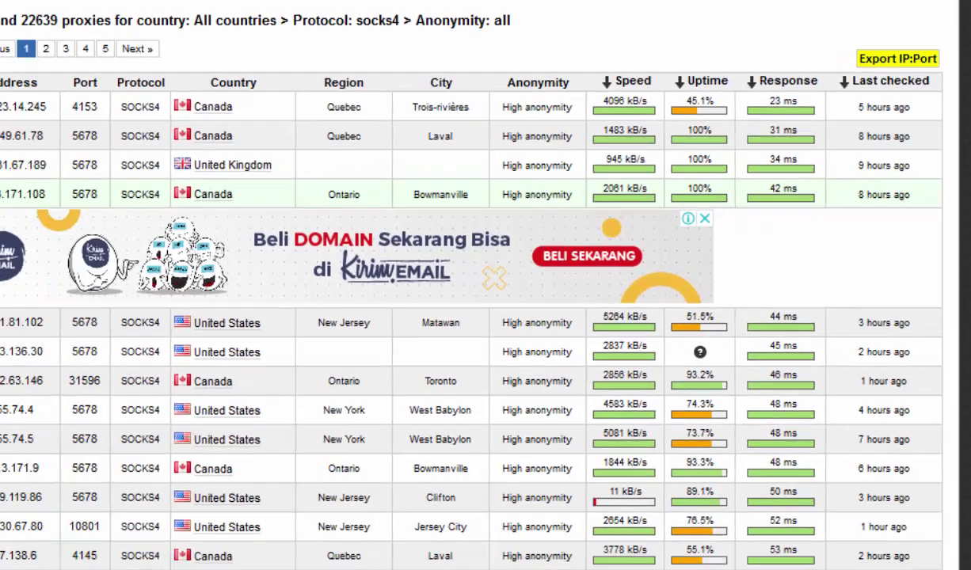
drag(30, 182, 111, 185)
key(ctrl+c)
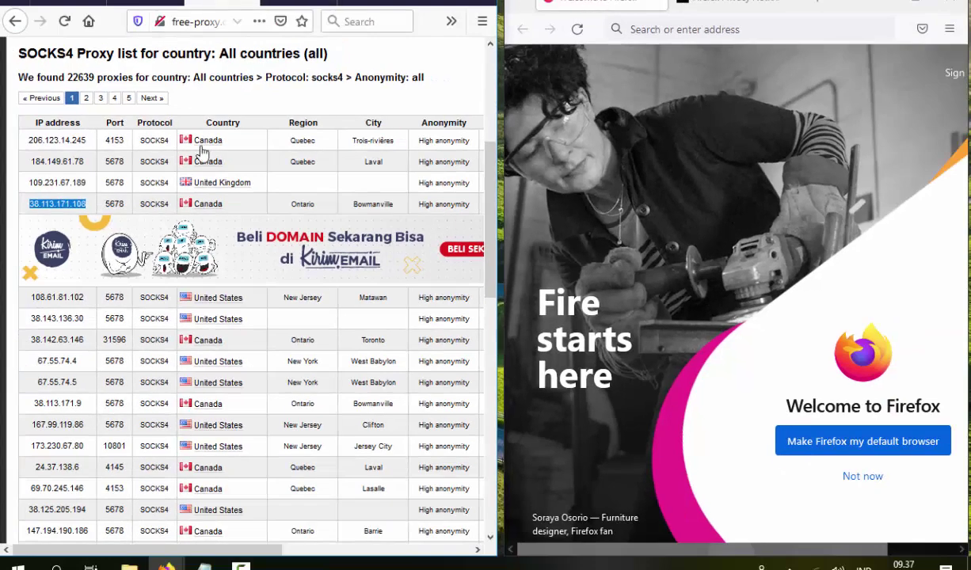
Bring the new profile's Firefox window to the front and maximise it
click(623, 7)
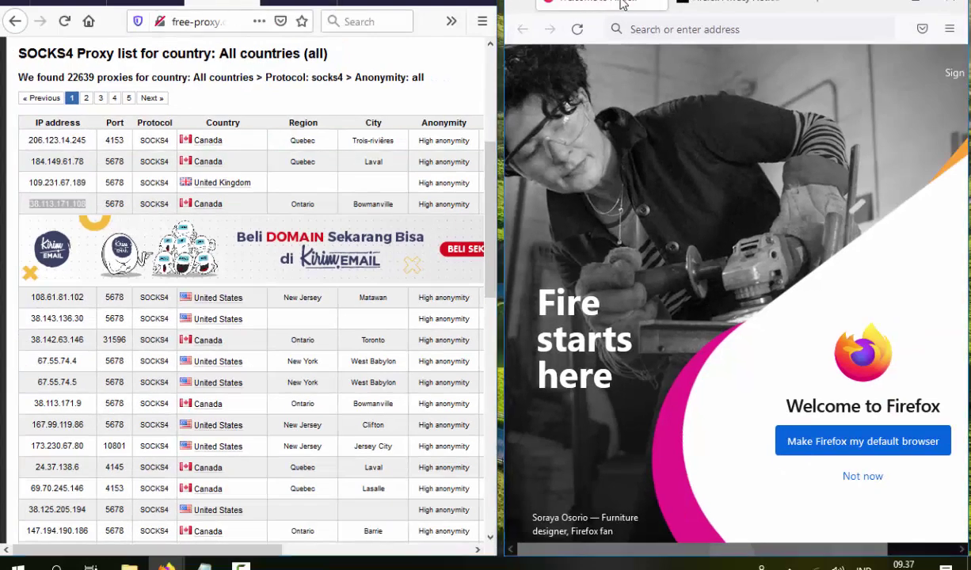
click(912, 7)
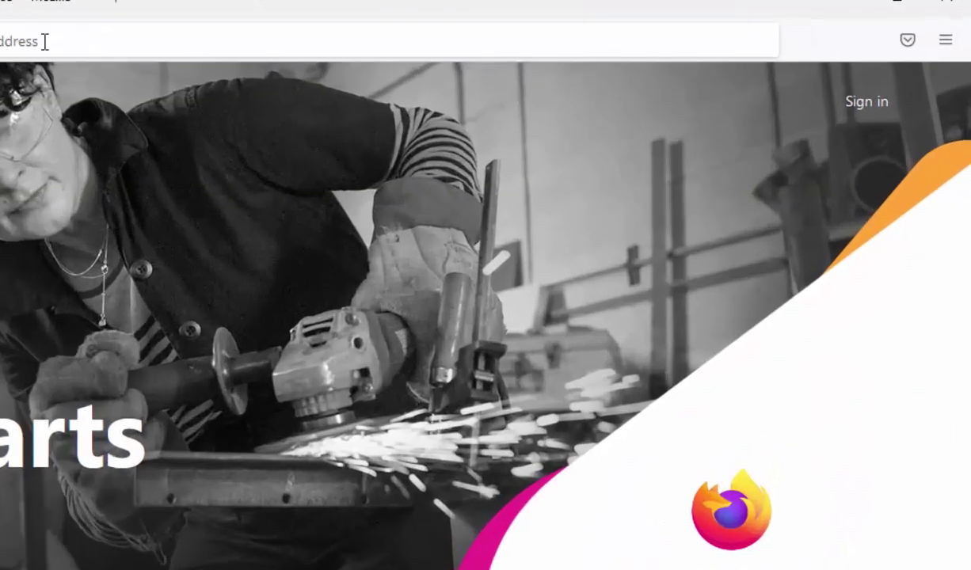
click(287, 29)
key(Escape)
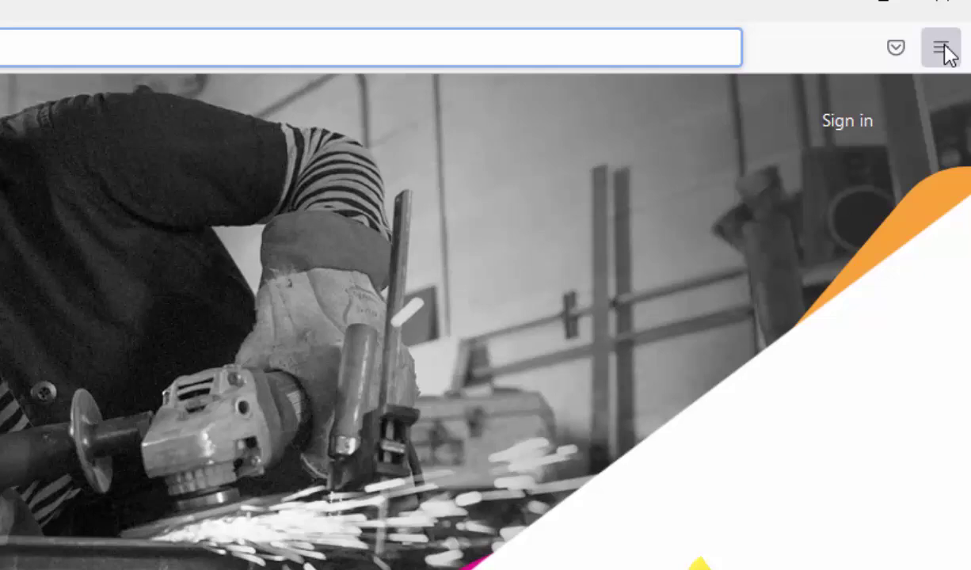
Set the connection to manual proxy configuration with 38.113.171.108 pasted as SOCKS Host
click(940, 47)
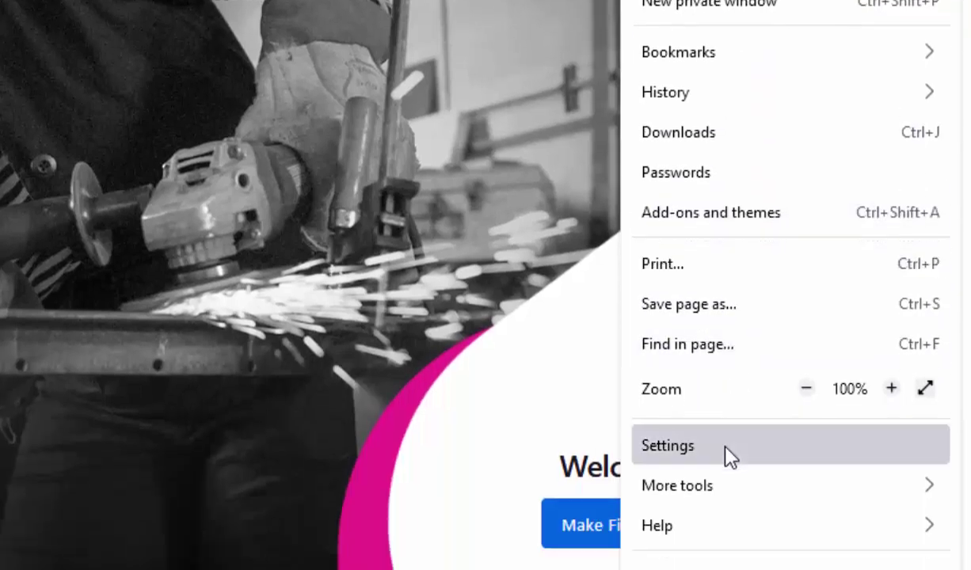
click(725, 446)
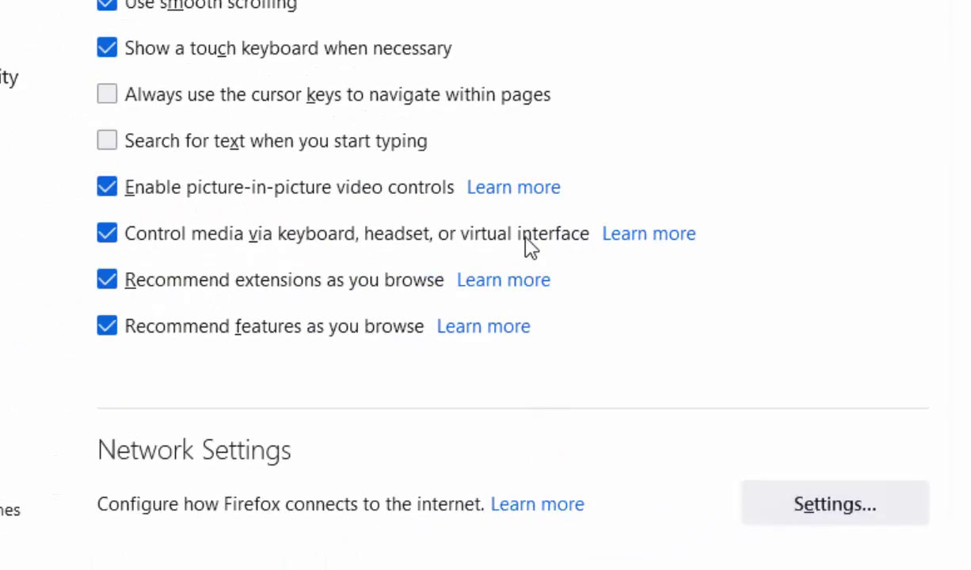
click(828, 503)
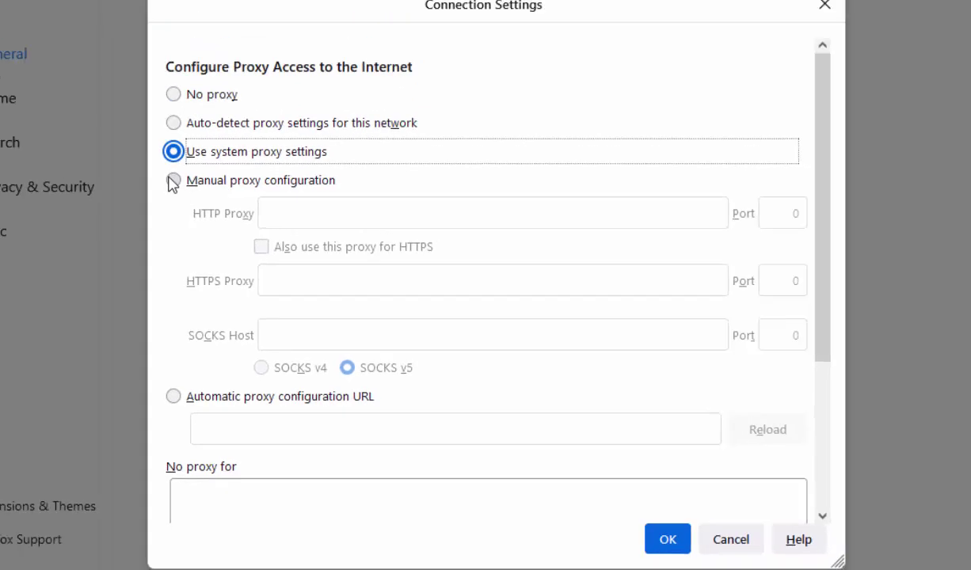
click(180, 199)
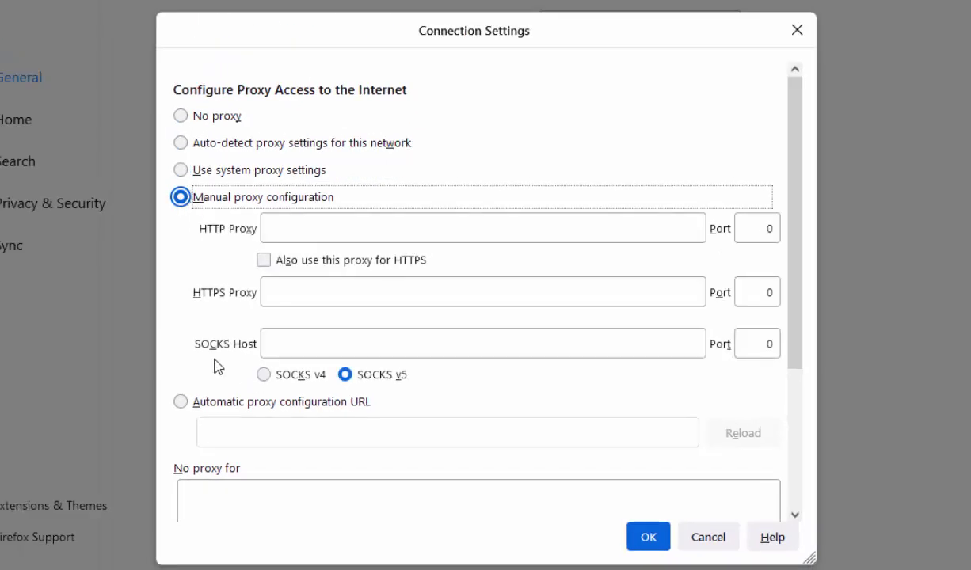
click(294, 348)
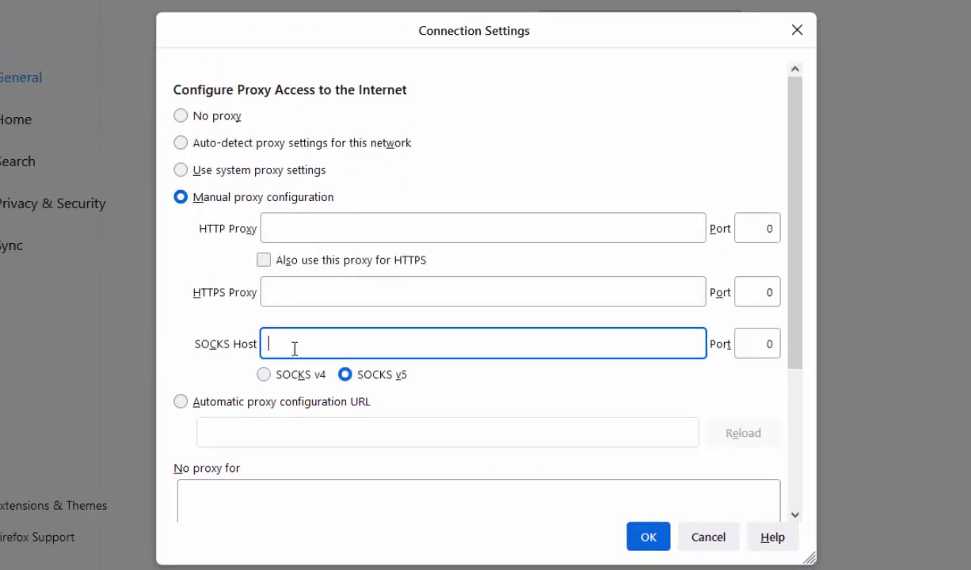
key(ctrl+v)
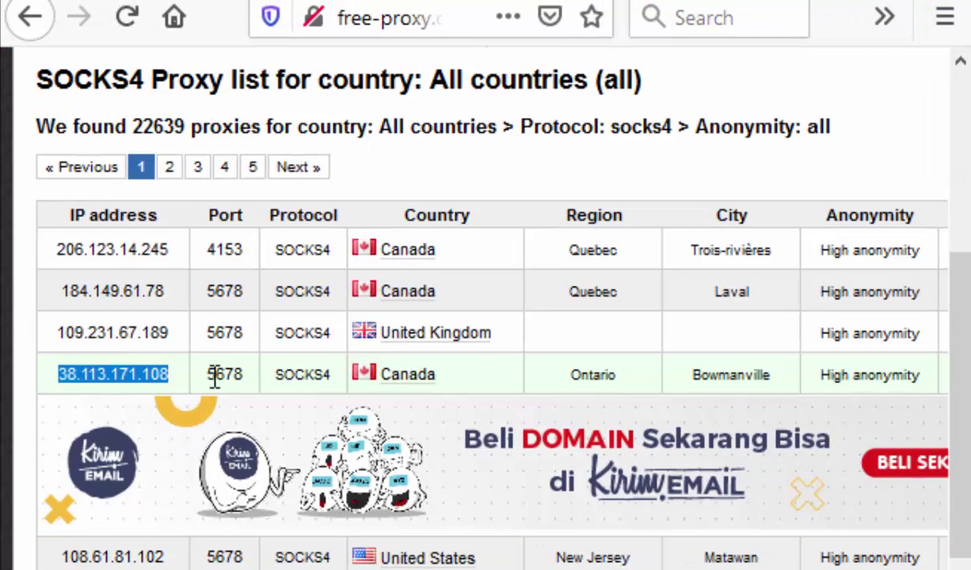
Copy port 5678 from the proxy list into SOCKS Port, choose SOCKS v4, and save
double_click(186, 328)
key(ctrl+c)
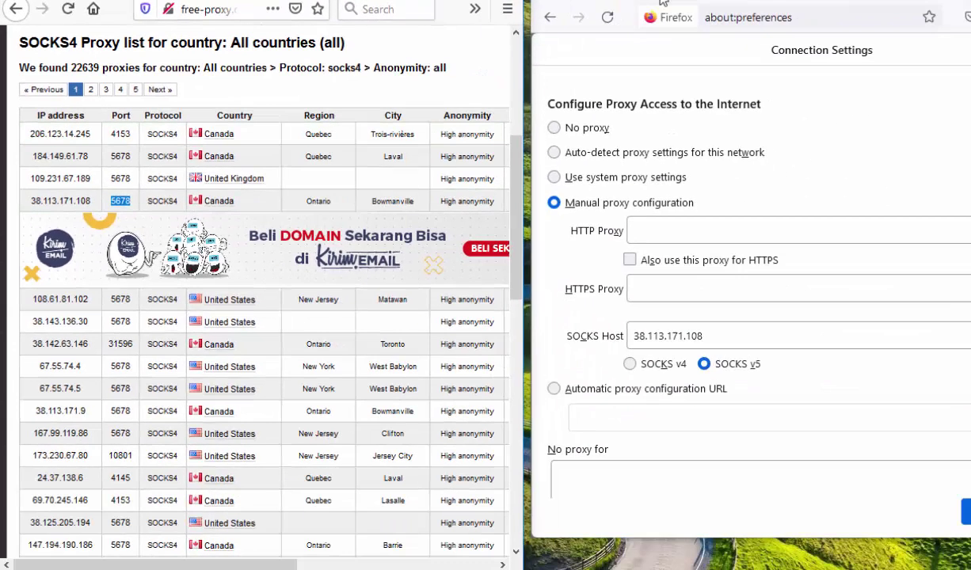
click(891, 2)
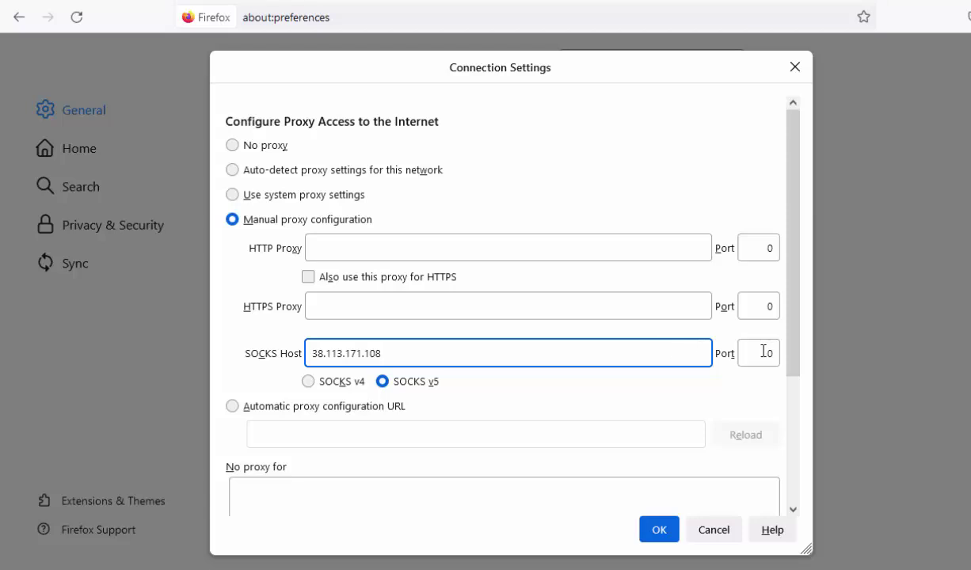
double_click(766, 353)
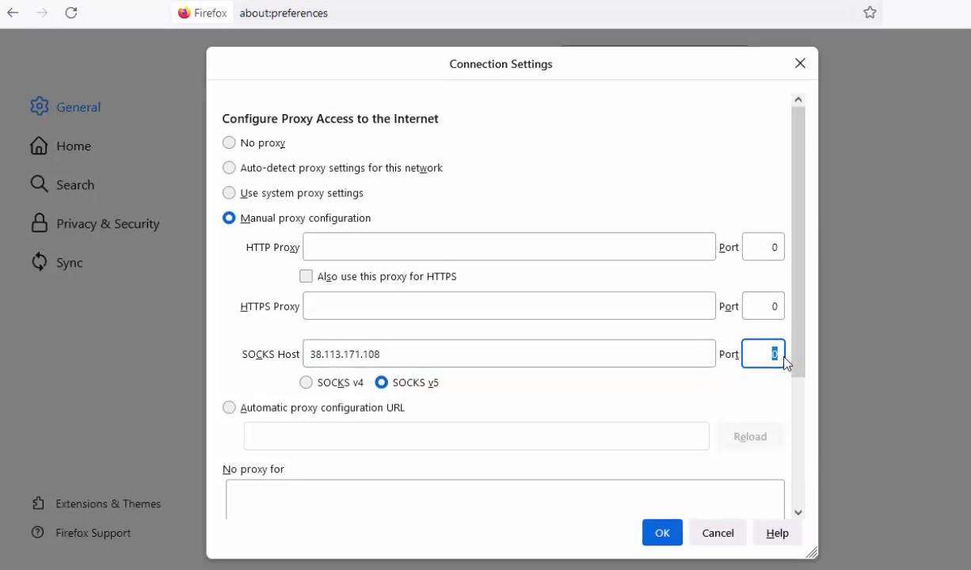
key(ctrl+v)
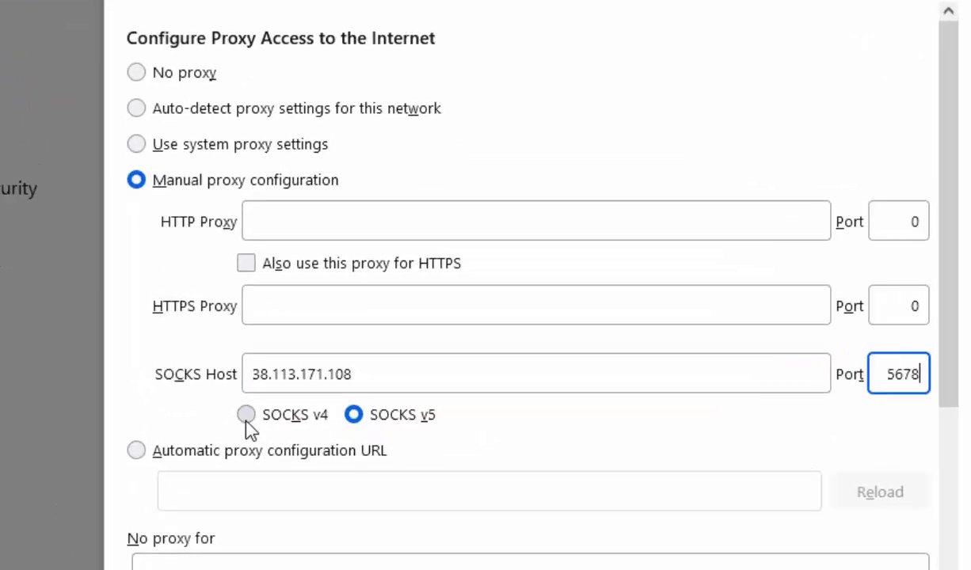
click(245, 415)
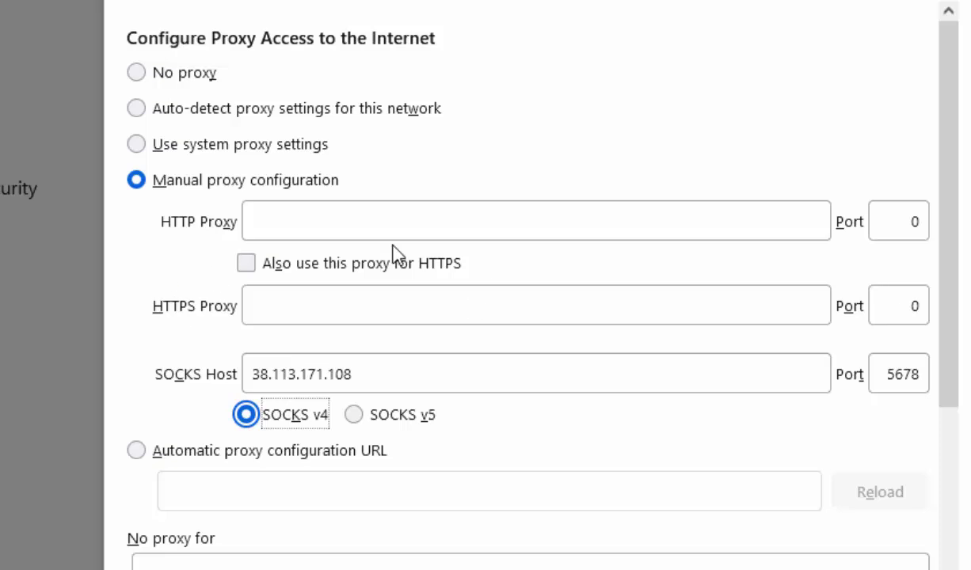
click(744, 569)
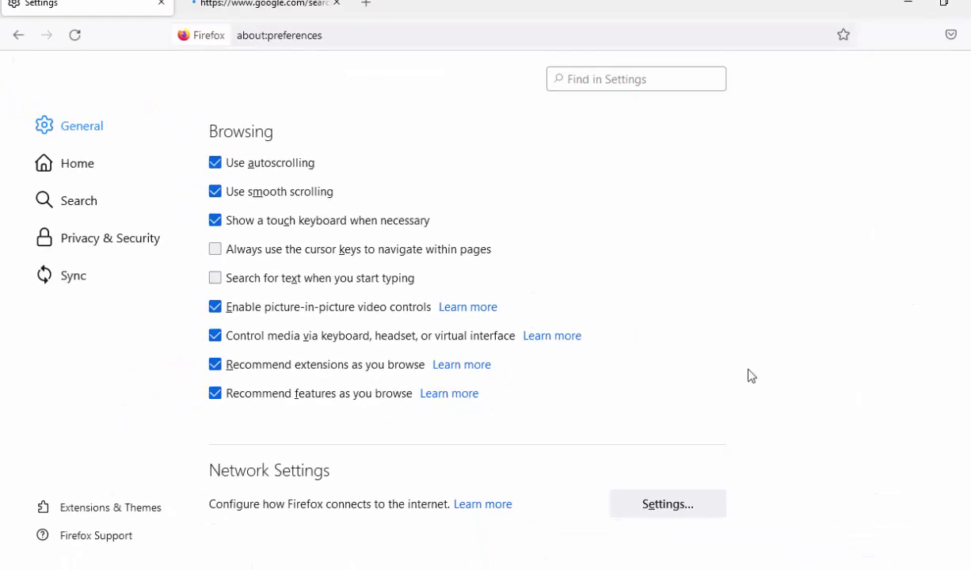
Compare Google's reported IP 38.113.171.108 with the other window's 125.164.188.142
click(263, 7)
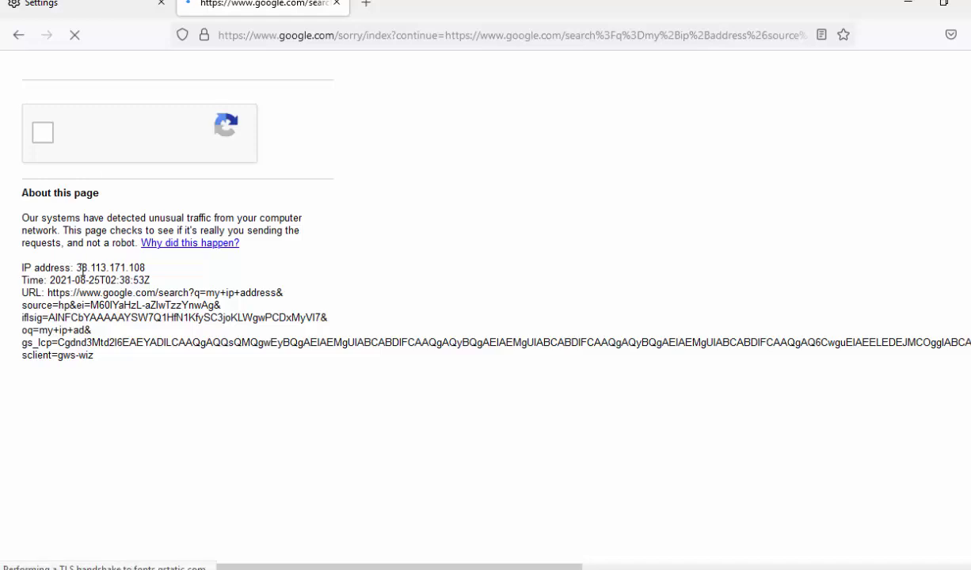
drag(82, 269, 152, 269)
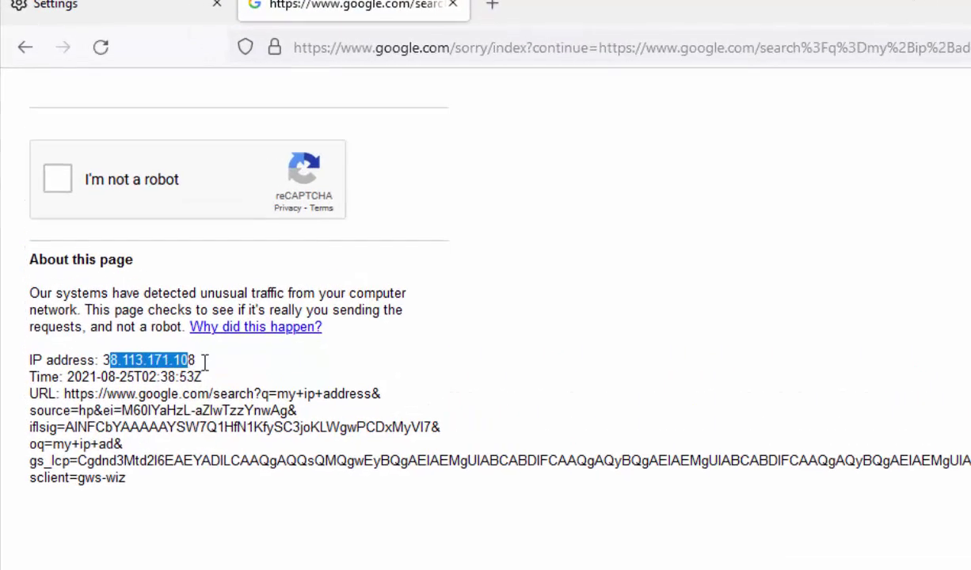
drag(204, 362, 209, 372)
click(285, 360)
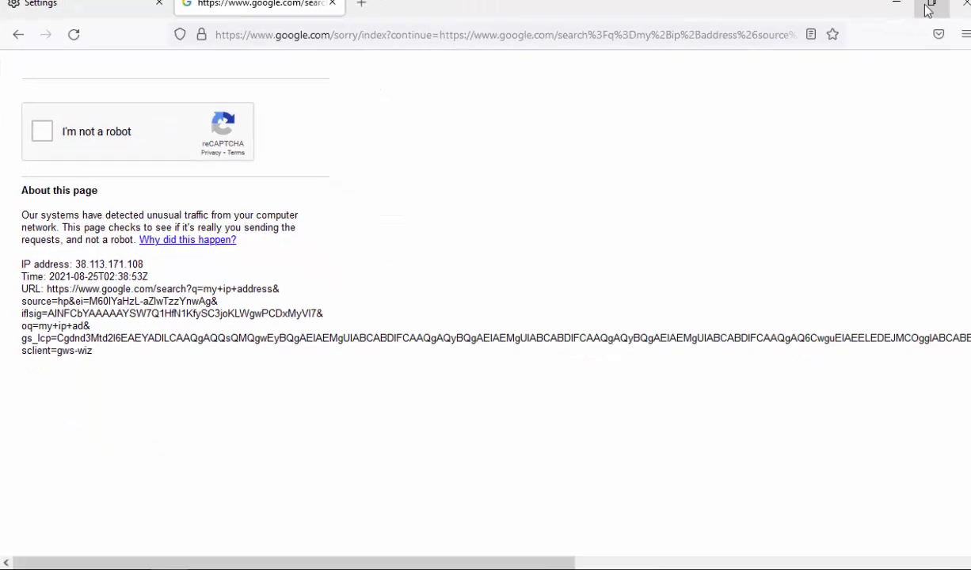
click(928, 9)
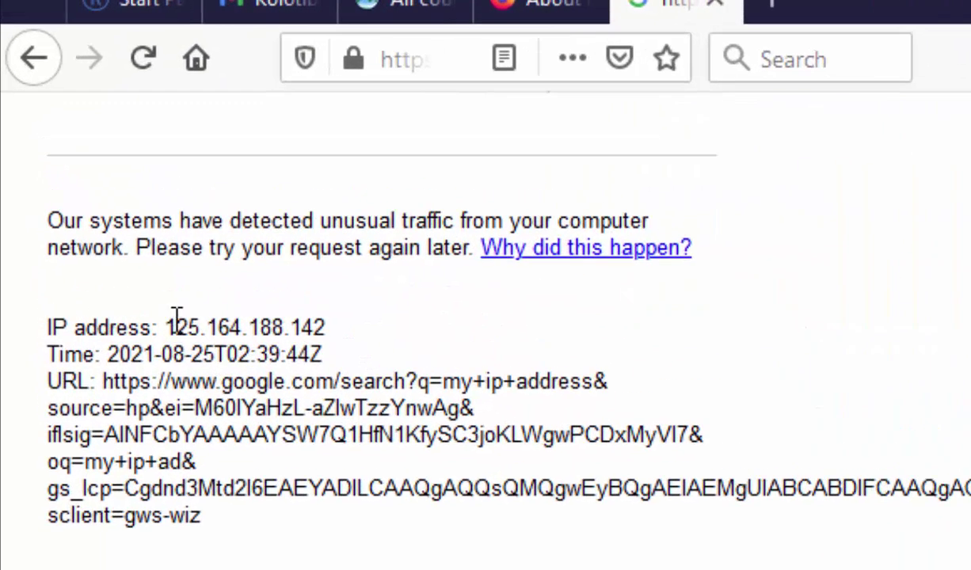
drag(167, 326, 325, 326)
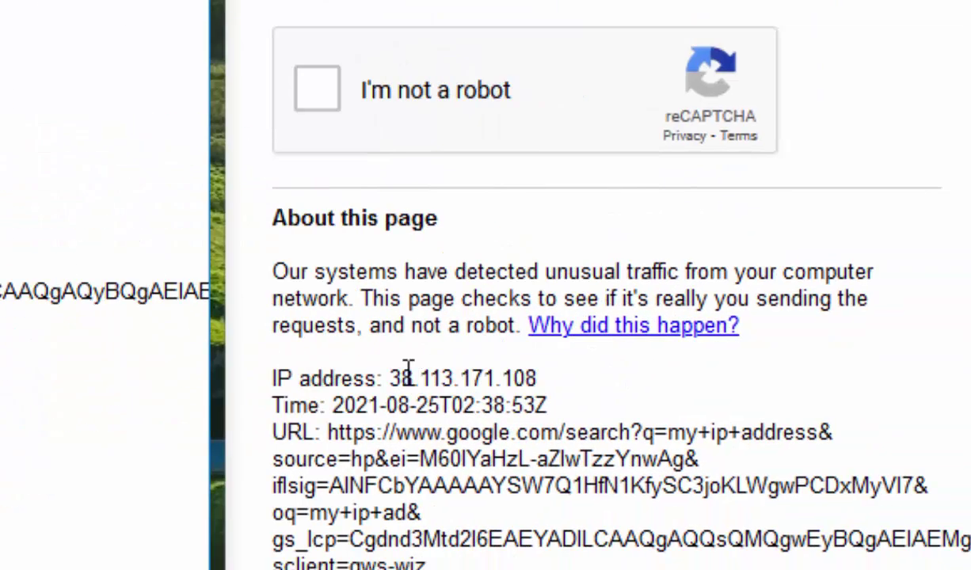
drag(391, 378, 537, 378)
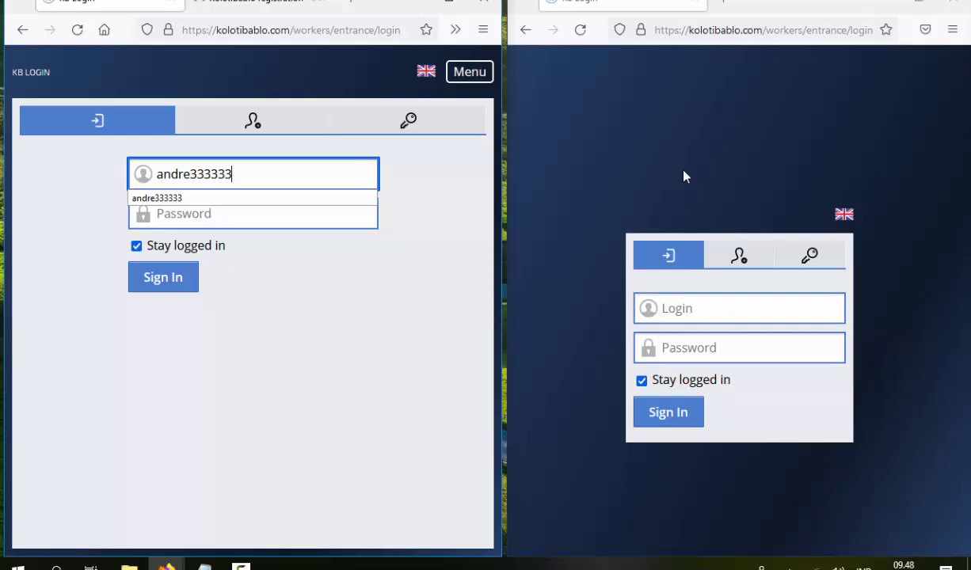
Paste the first account's password from its registration email into the left window's login form
click(233, 174)
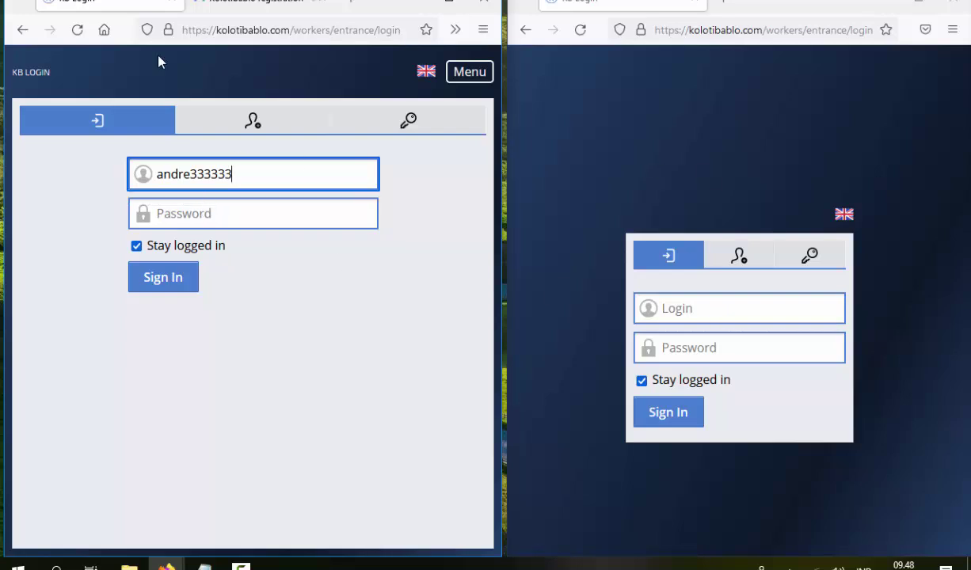
click(253, 5)
double_click(384, 324)
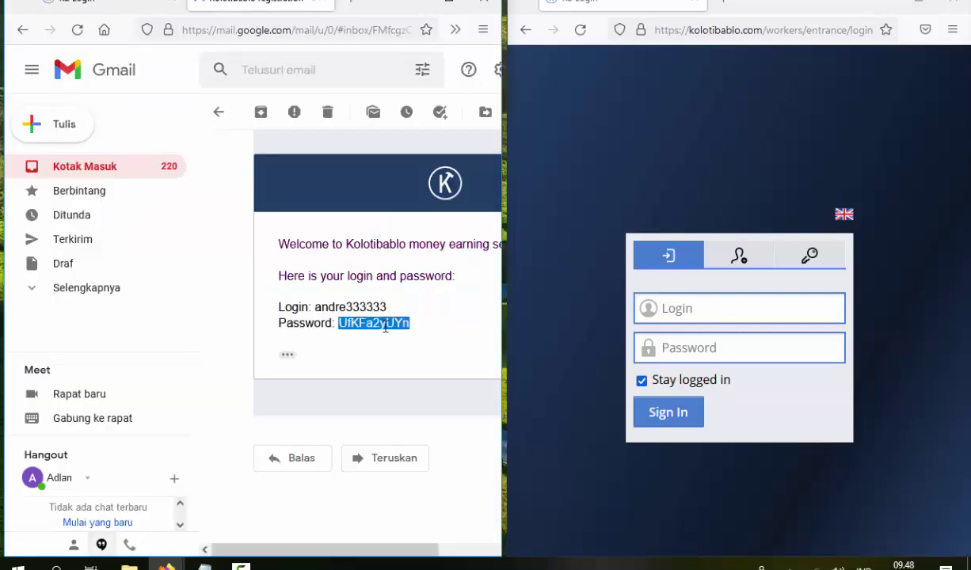
key(ctrl+shift+Tab)
click(235, 221)
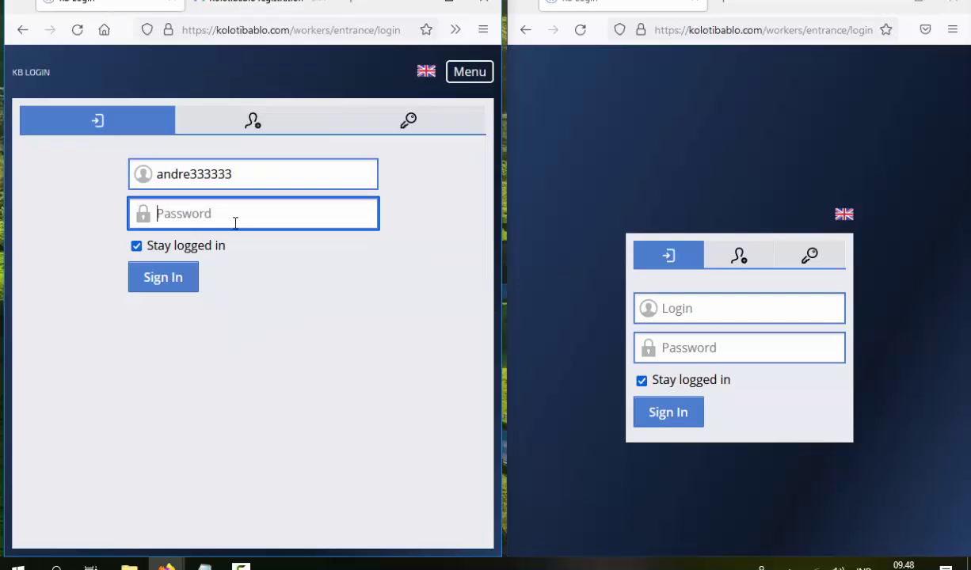
key(ctrl+v)
Fill the right window's login form with the second account's login and password and sign in
click(240, 11)
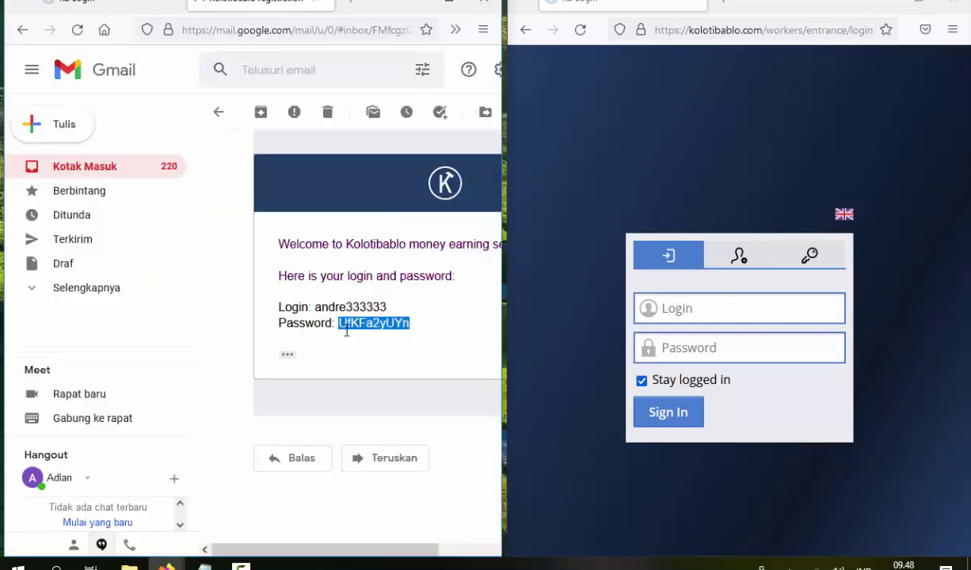
scroll(354, 248, up, 3)
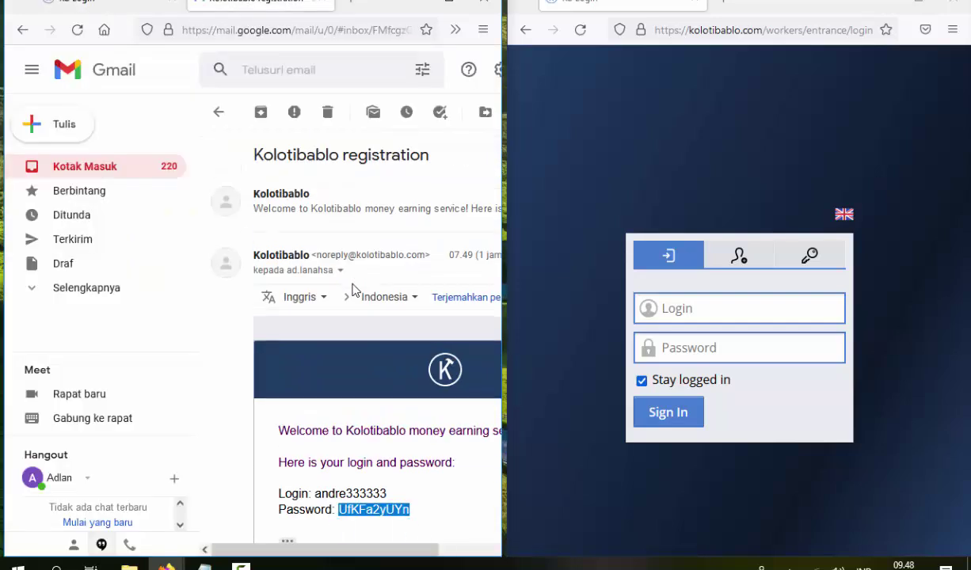
click(348, 209)
double_click(346, 435)
key(ctrl+c)
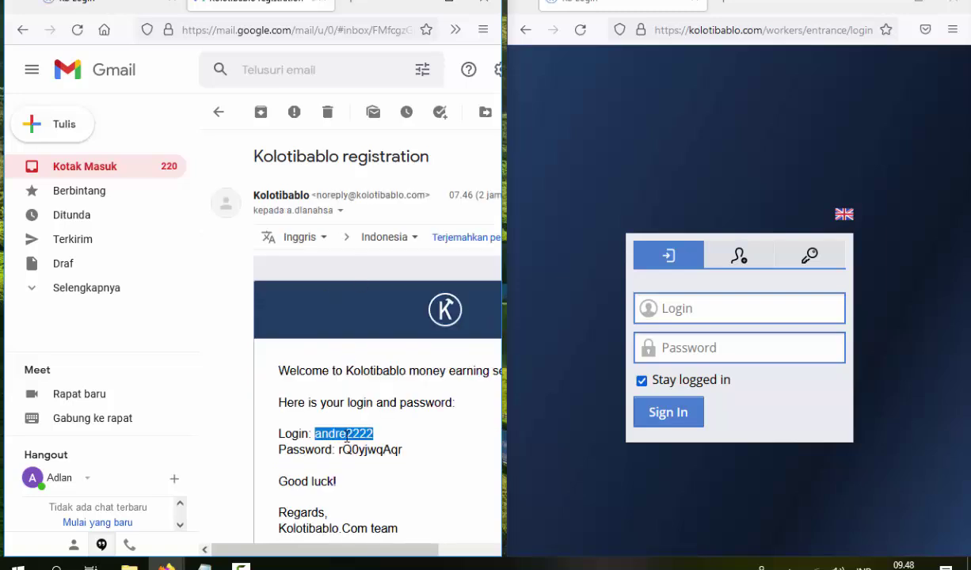
click(734, 311)
key(ctrl+v)
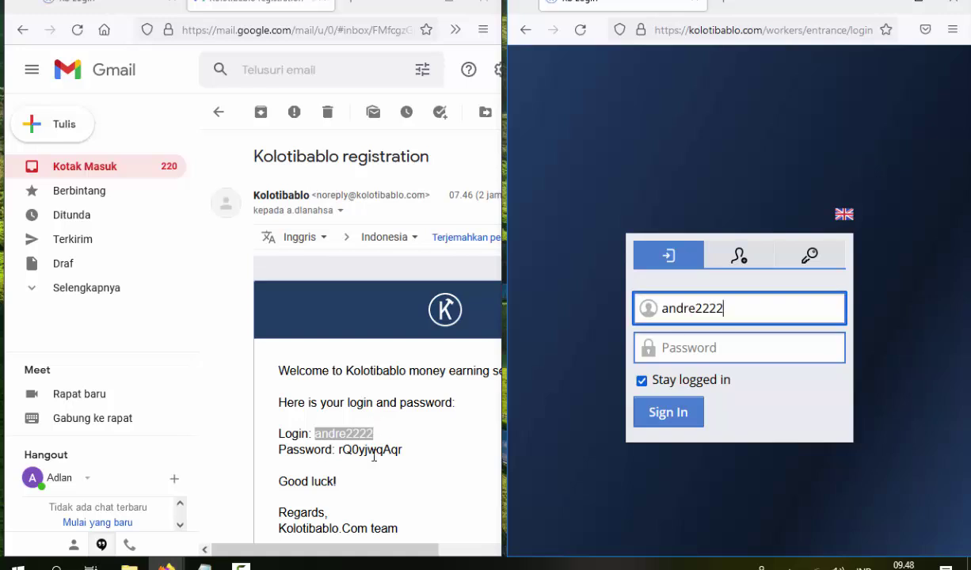
double_click(373, 450)
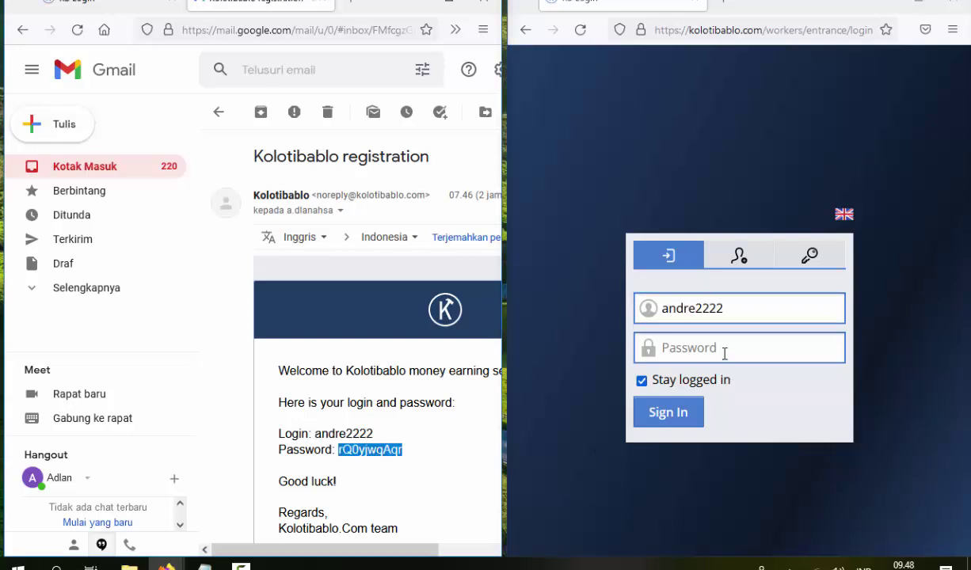
click(724, 353)
key(ctrl+v)
click(661, 422)
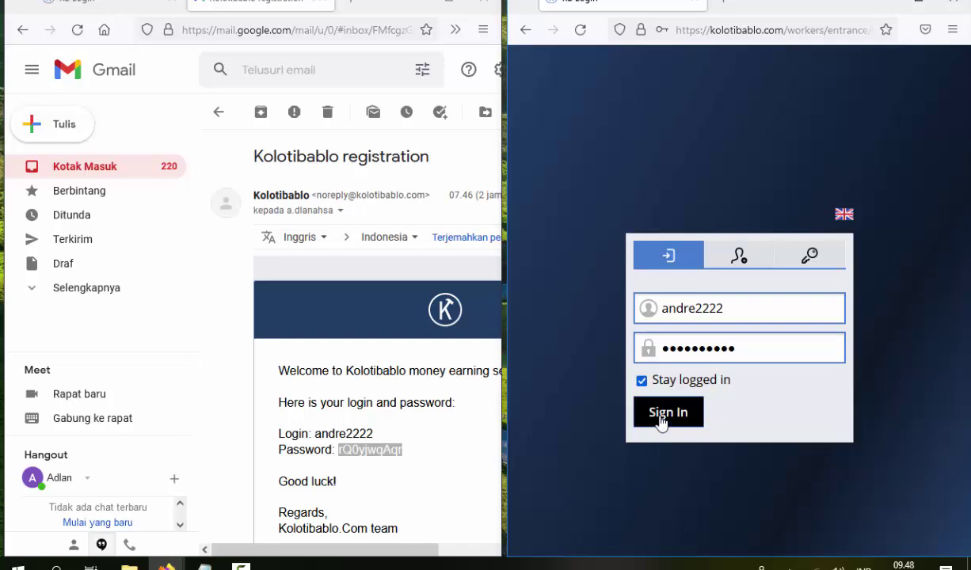
Sign in the left window's account, decline saving the login, and start typing the right captcha
click(86, 7)
click(168, 287)
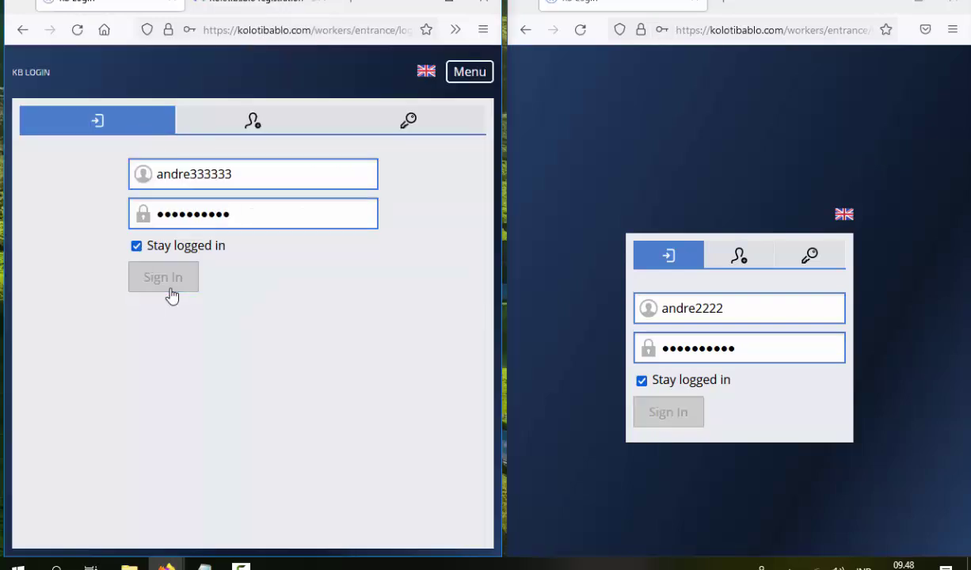
click(400, 219)
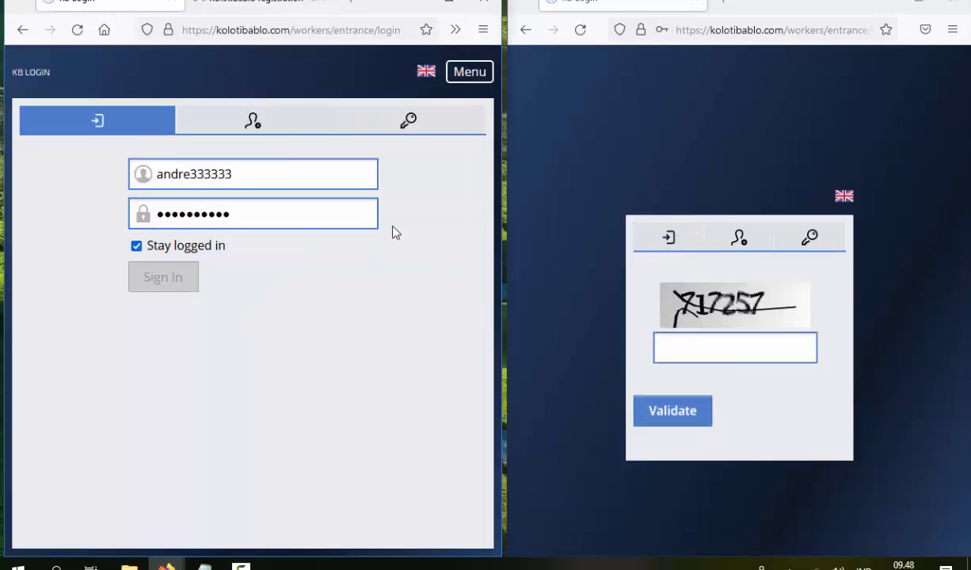
click(694, 361)
text(717257)
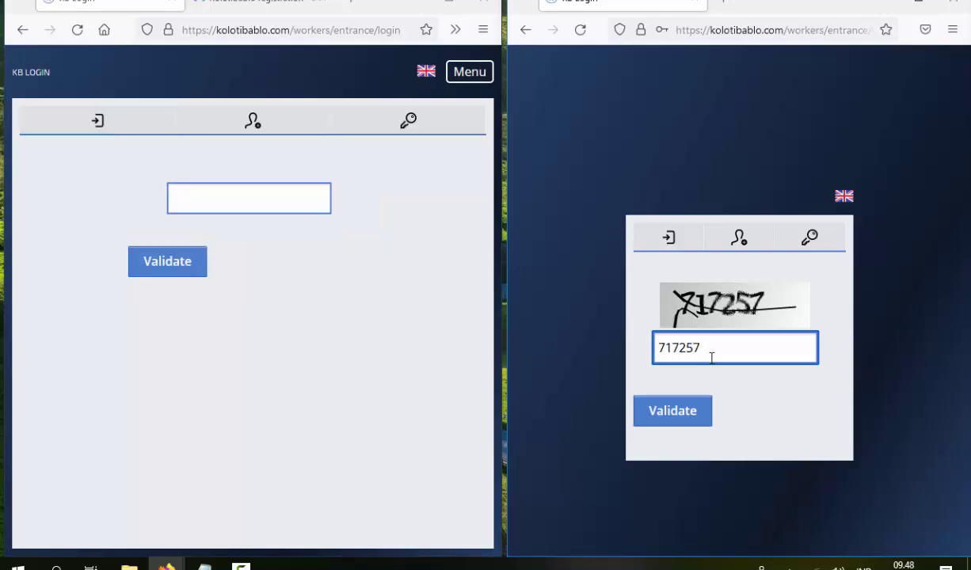
Validate the captcha in both windows, re-entering a new captcha like 'Zfwp' after the right one is rejected
key(Return)
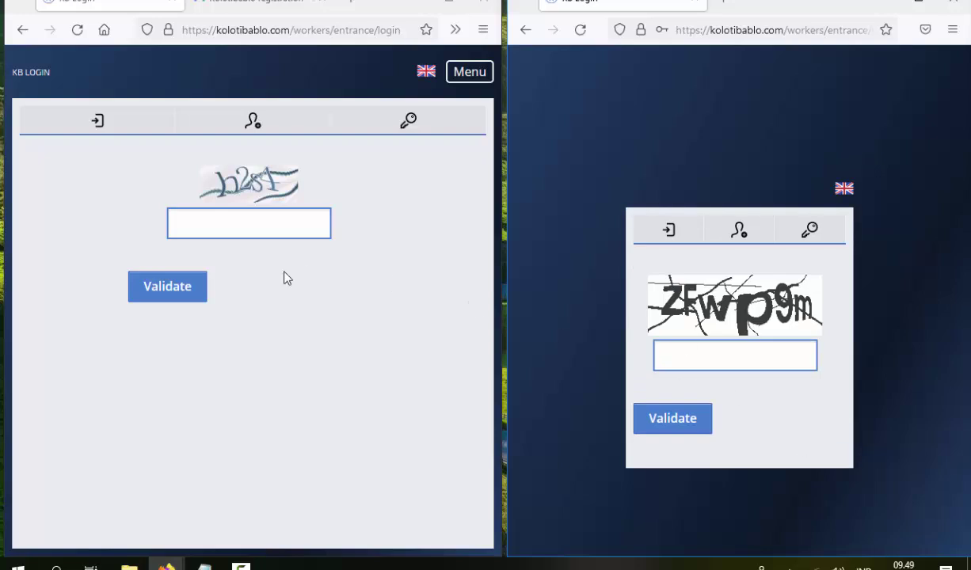
click(277, 216)
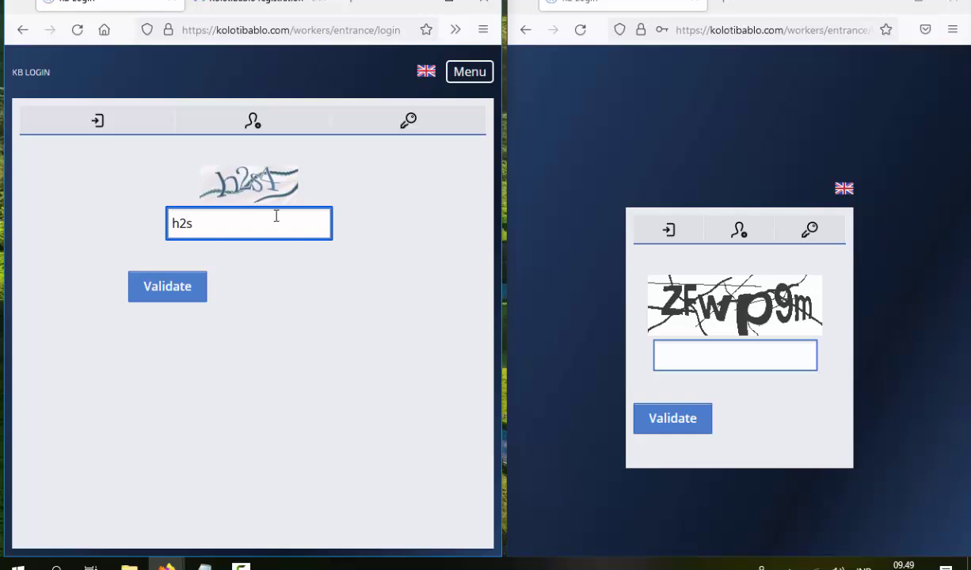
click(190, 287)
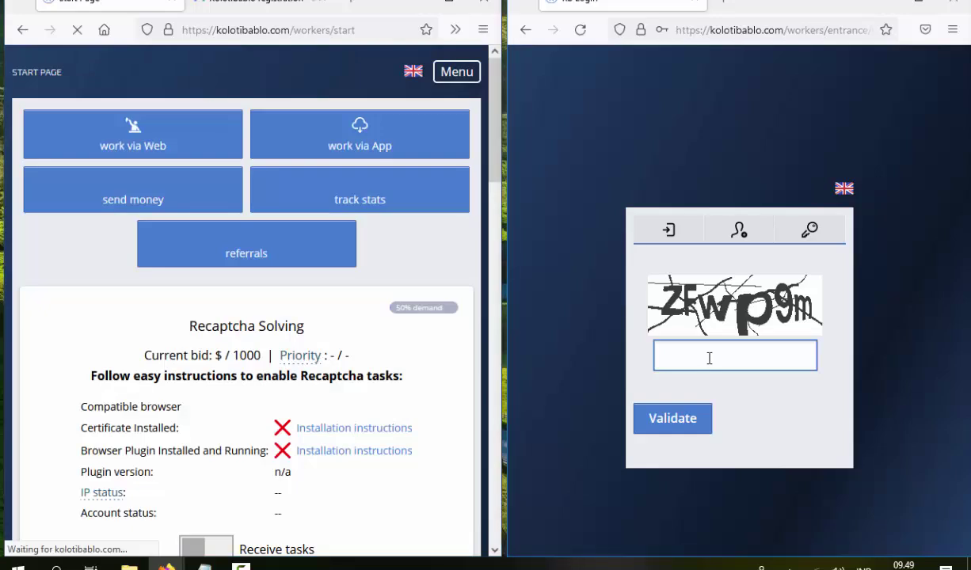
click(710, 357)
text(Z)
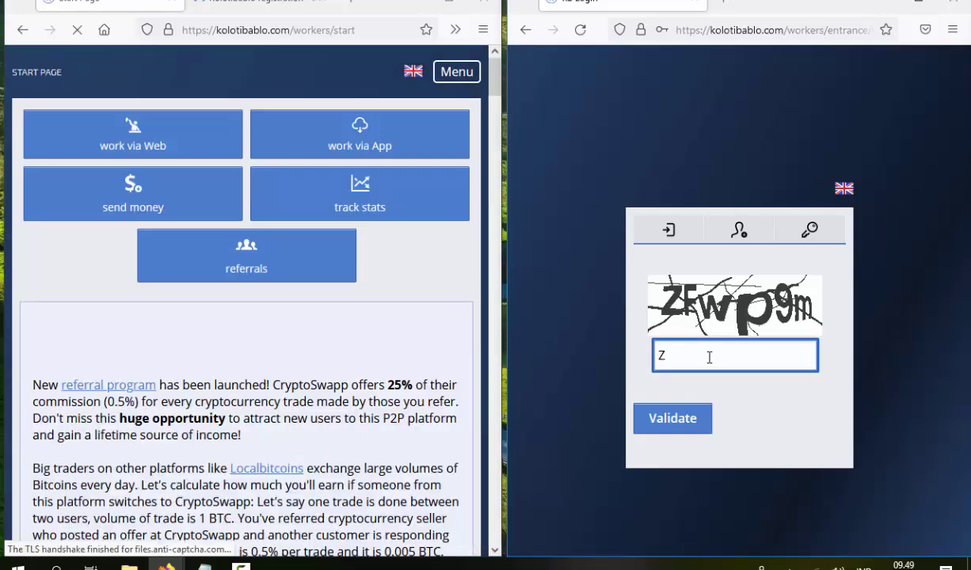
text(fwp)
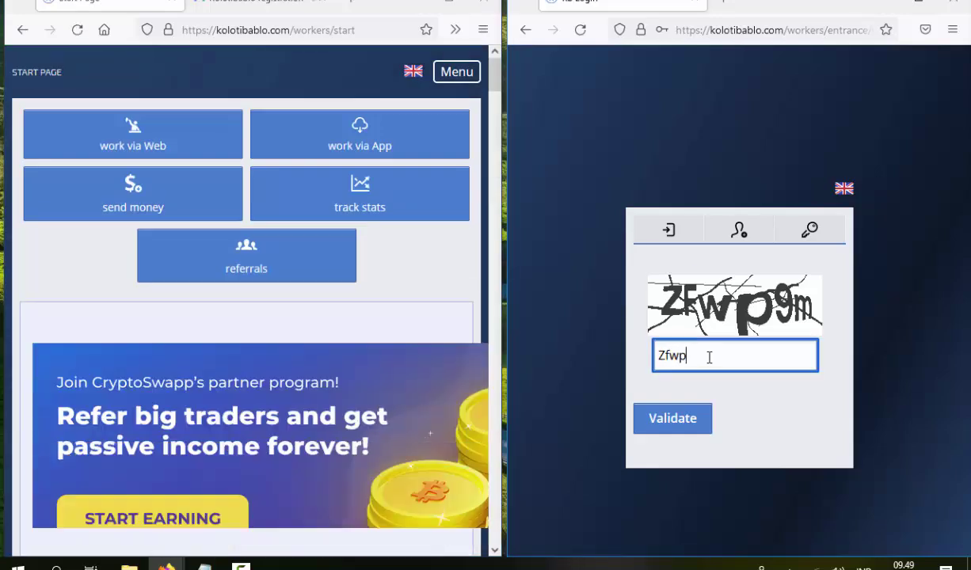
key(Return)
text(59567)
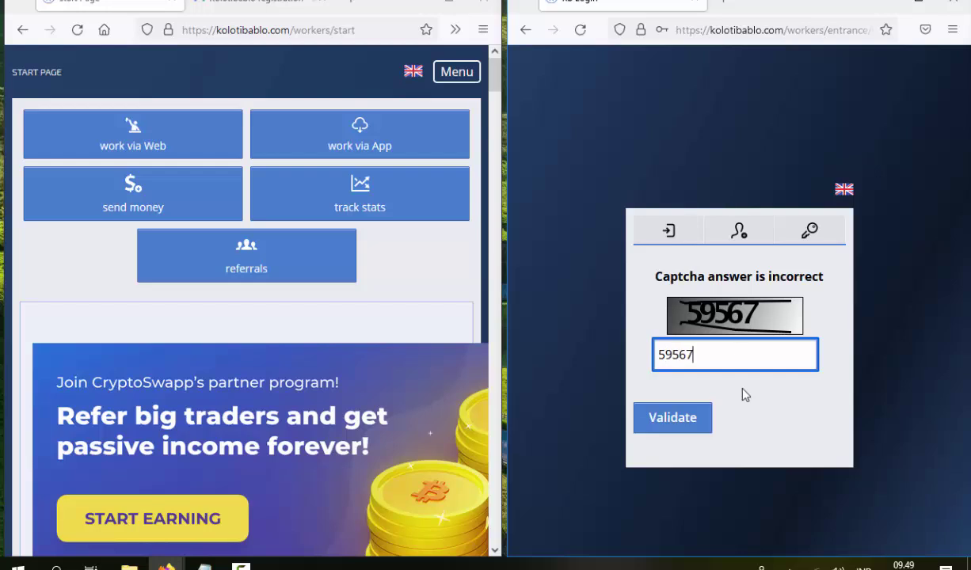
click(675, 424)
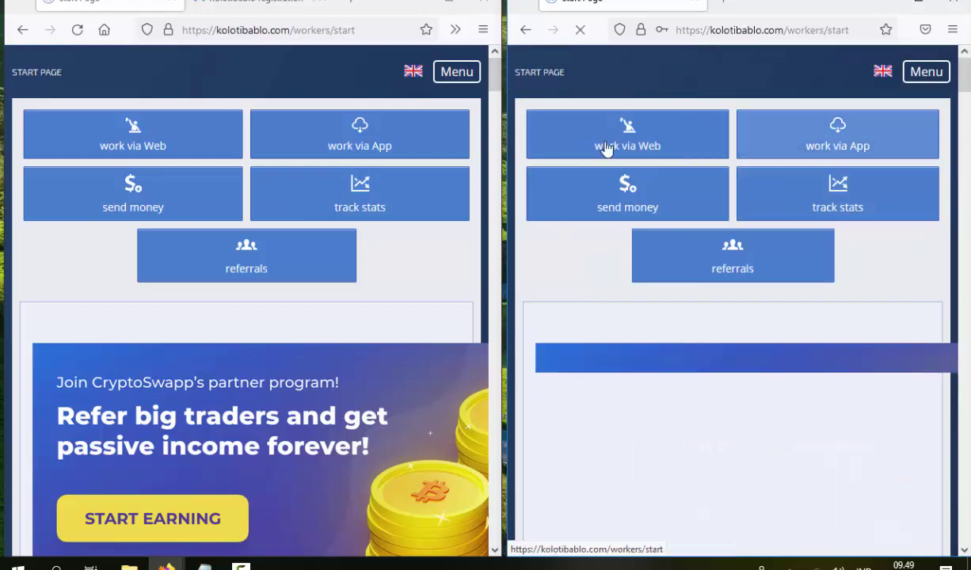
Open Recaptcha News in the right window and highlight its IP 38.113.171.108
click(466, 74)
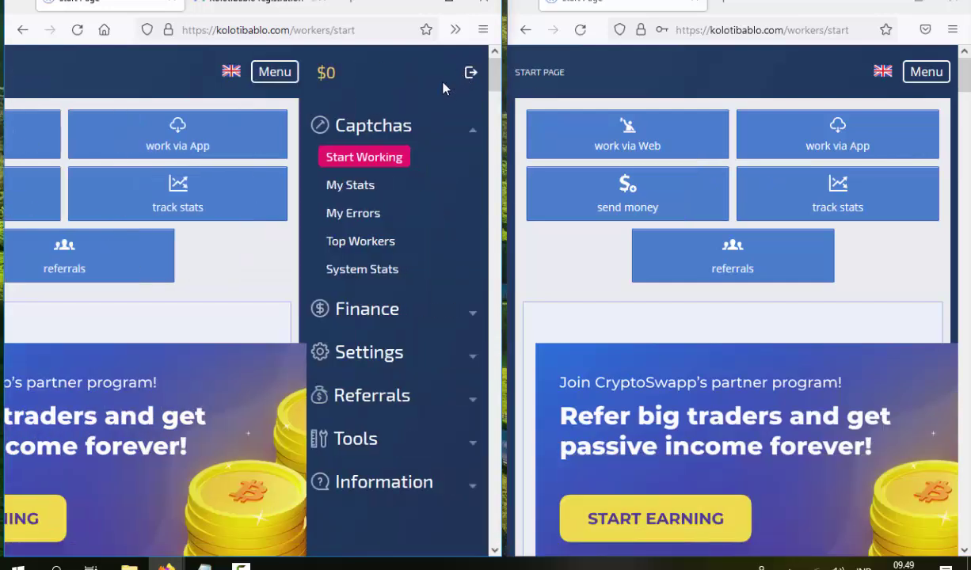
click(916, 79)
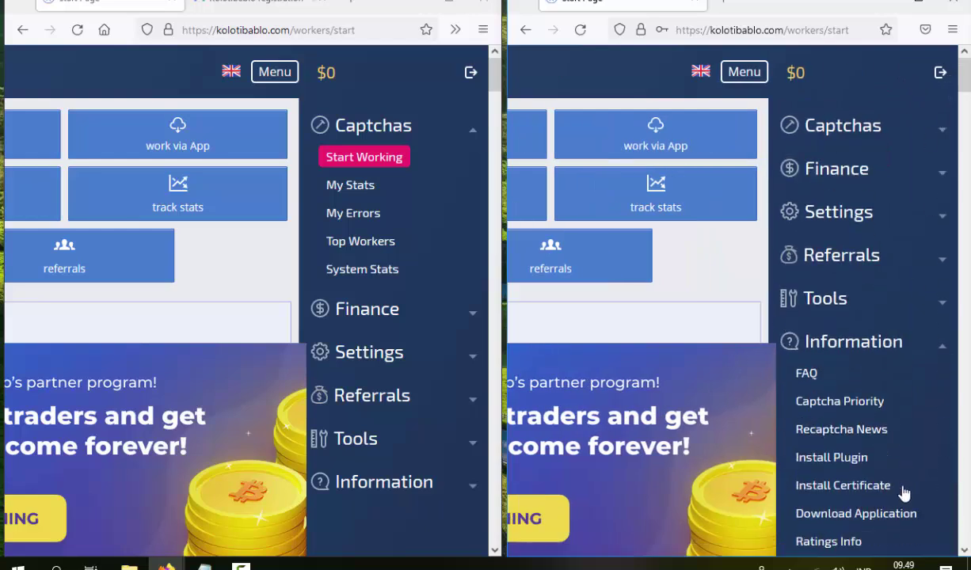
click(824, 432)
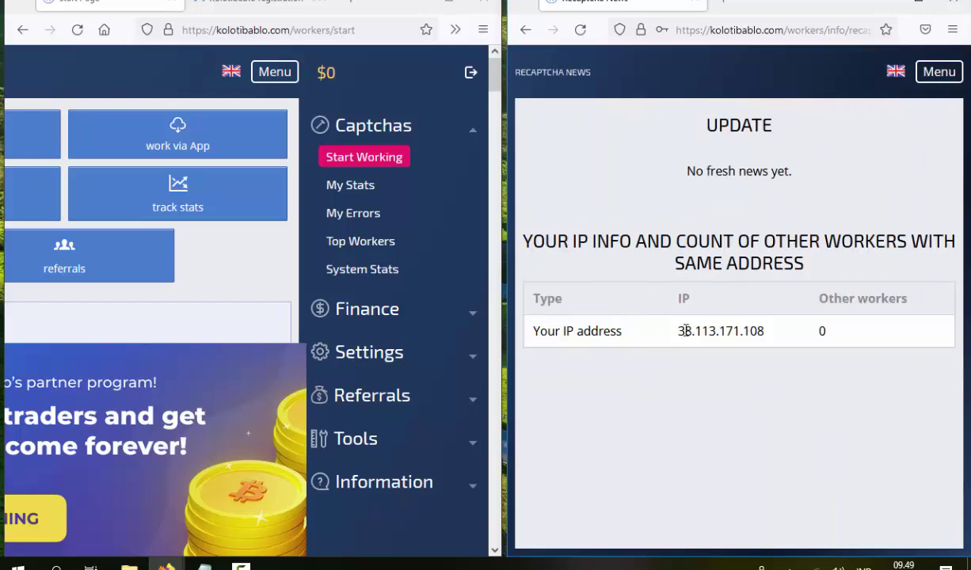
drag(685, 331, 756, 369)
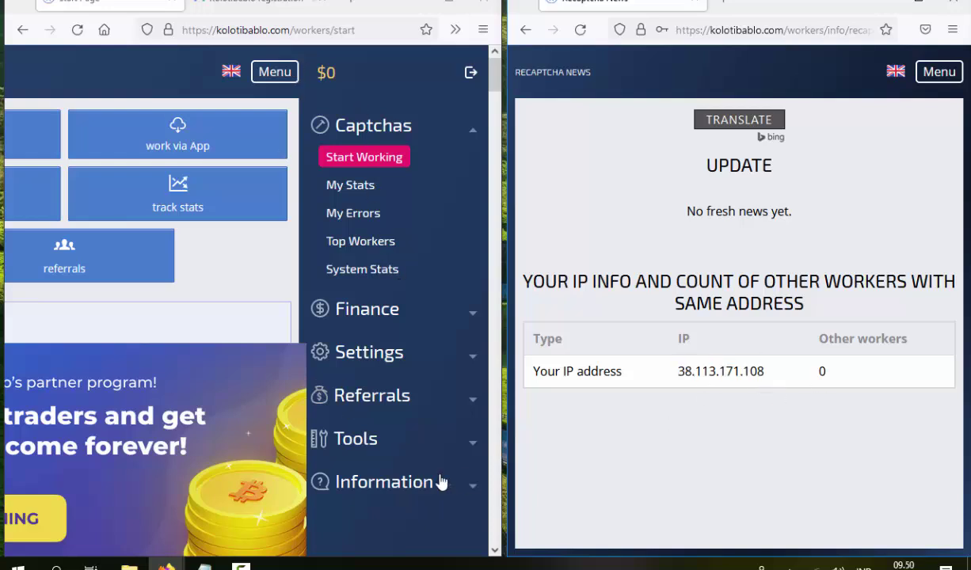
Open Recaptcha News in the left window and highlight its IP 125.164.188.142
click(412, 483)
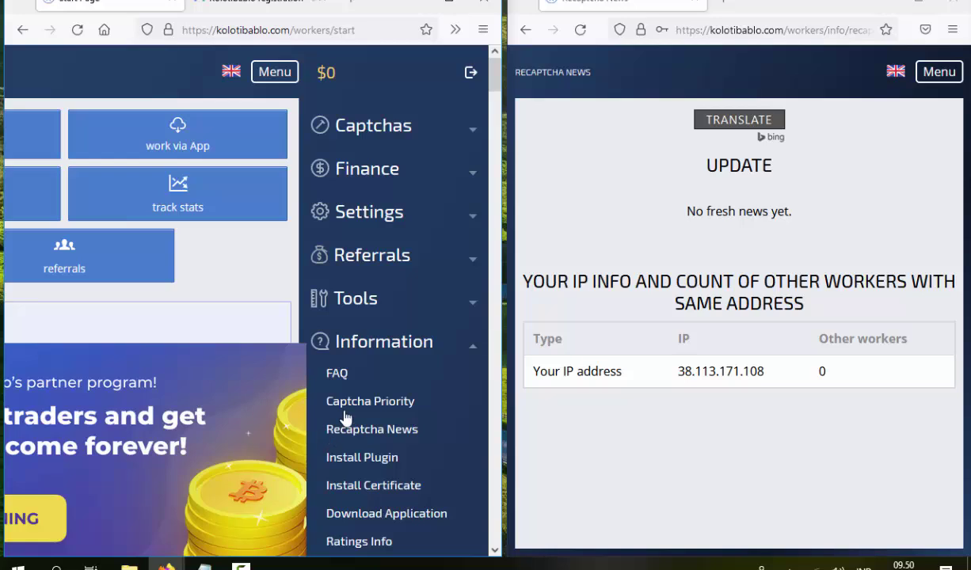
click(372, 430)
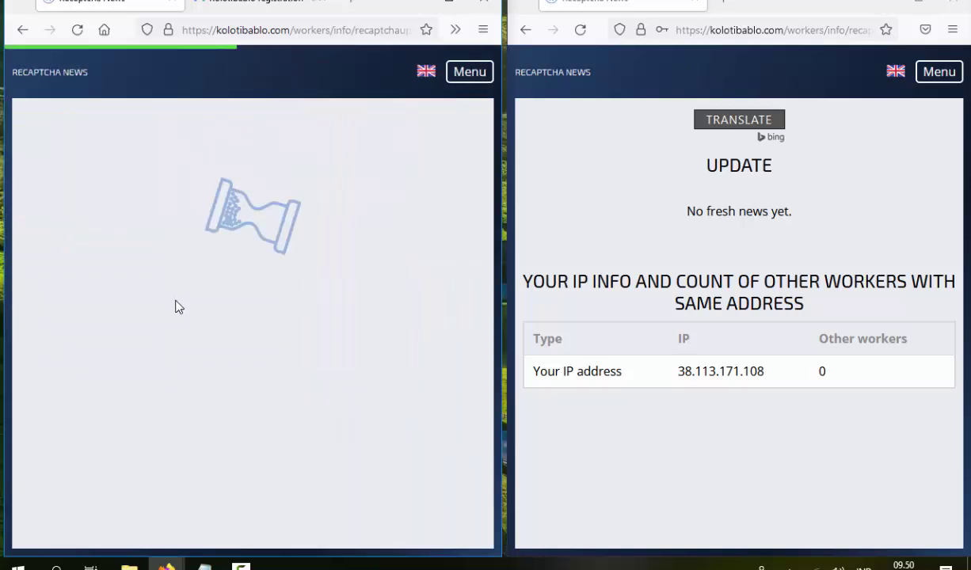
drag(190, 371, 277, 367)
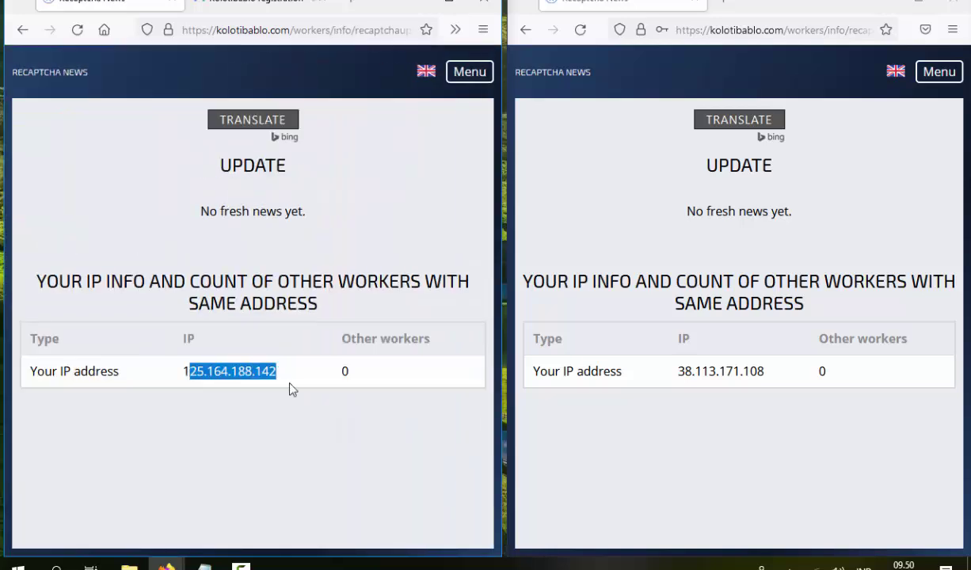
double_click(342, 371)
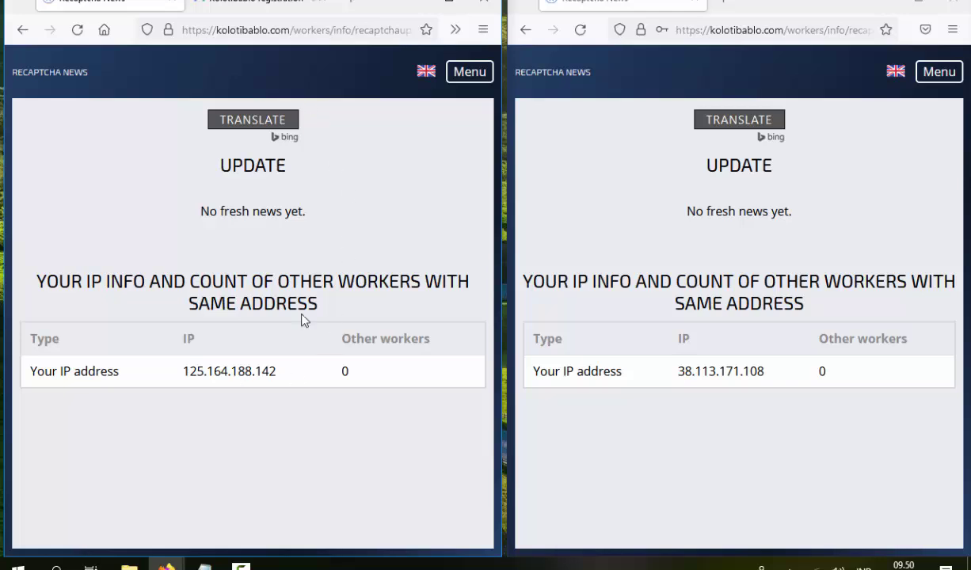
click(482, 30)
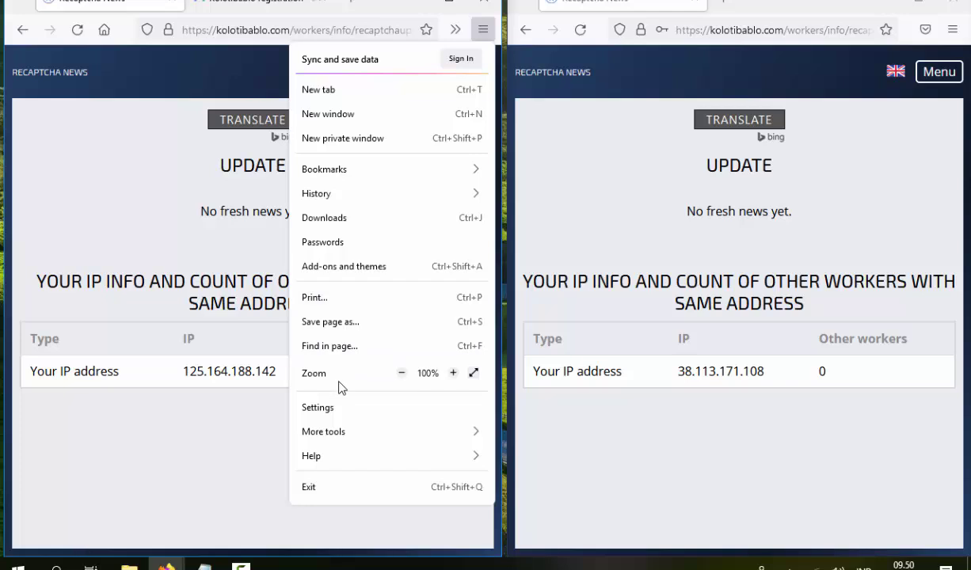
Dismiss the Firefox menu and scroll both start pages to the Recaptcha Solving checklist
click(152, 183)
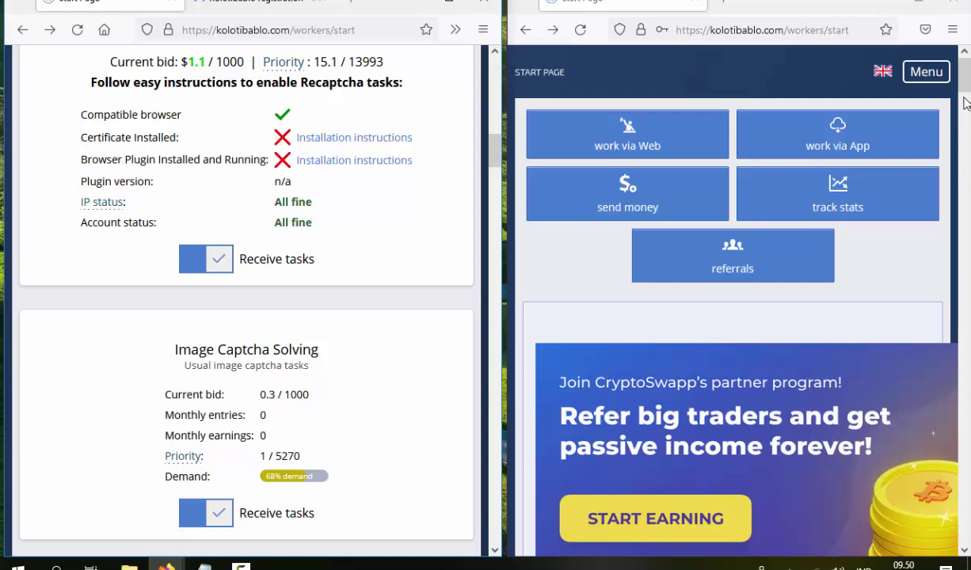
scroll(942, 143, down, 5)
scroll(943, 144, down, 5)
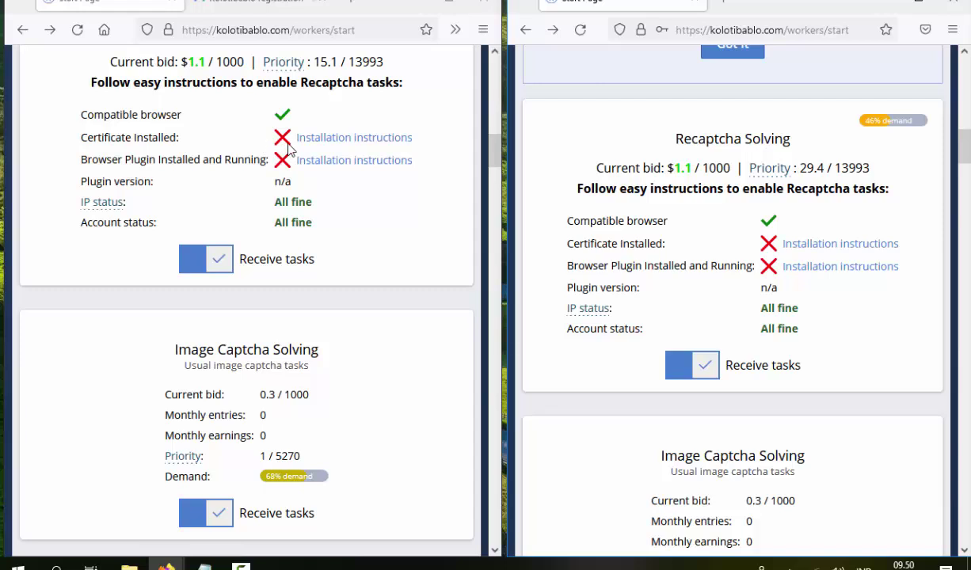
Choose Windows and Firefox in the plugin installation instructions and download the Kolotibablo Bot XPI
click(345, 162)
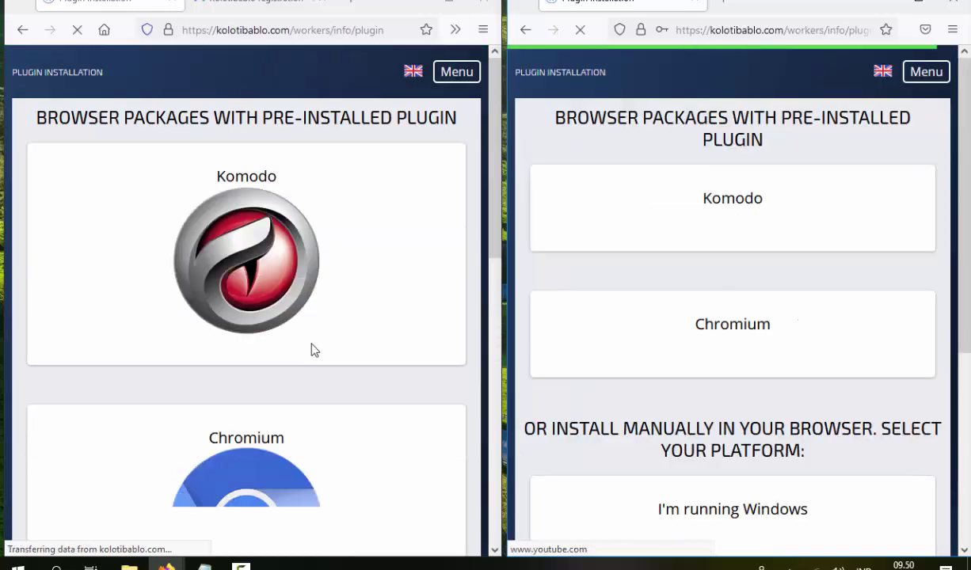
scroll(313, 344, down, 10)
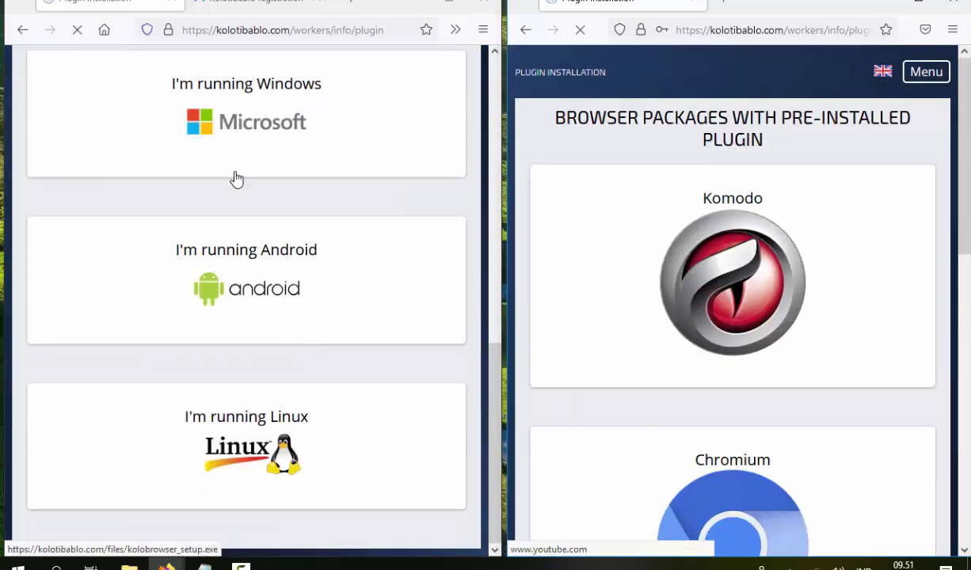
click(235, 174)
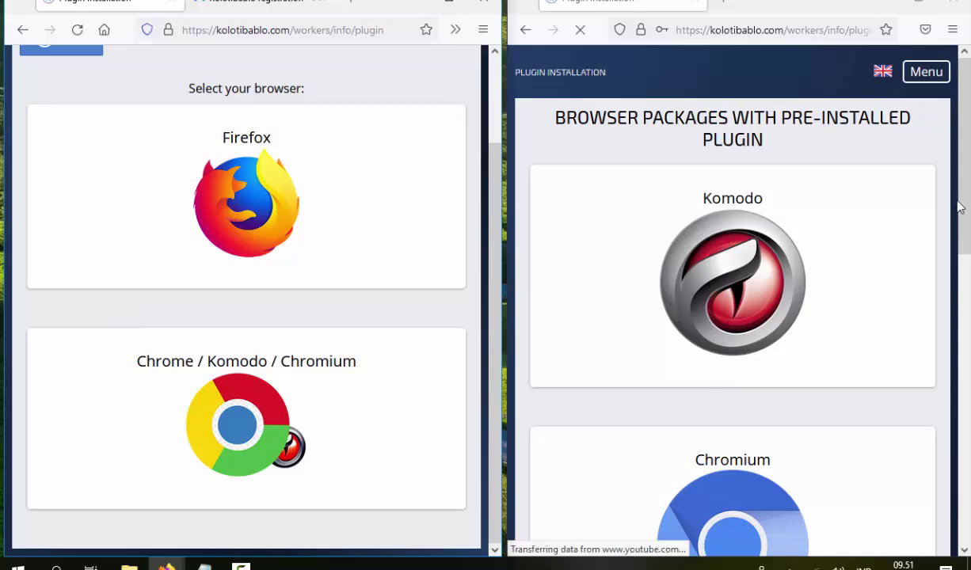
scroll(967, 353, down, 5)
scroll(968, 357, down, 3)
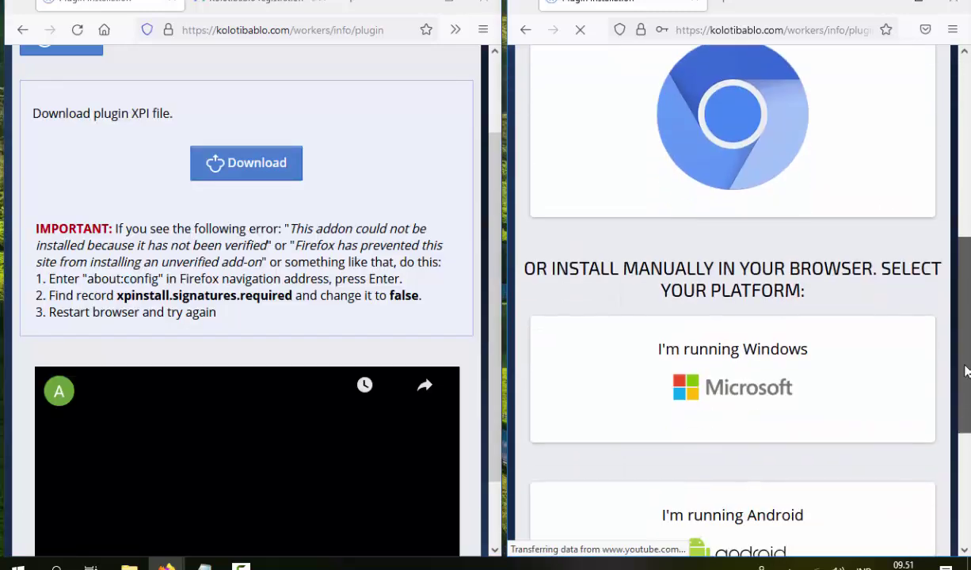
click(711, 373)
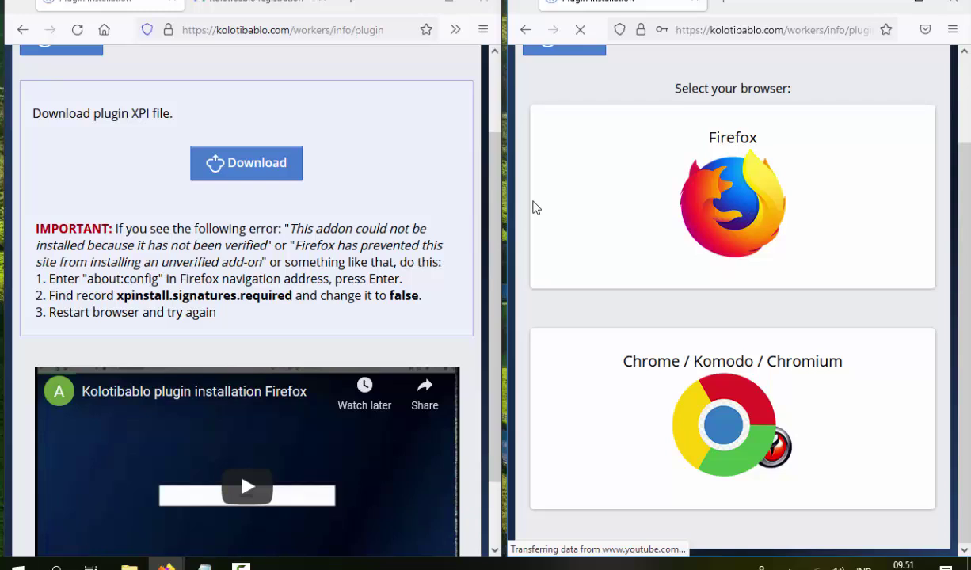
click(536, 207)
click(277, 169)
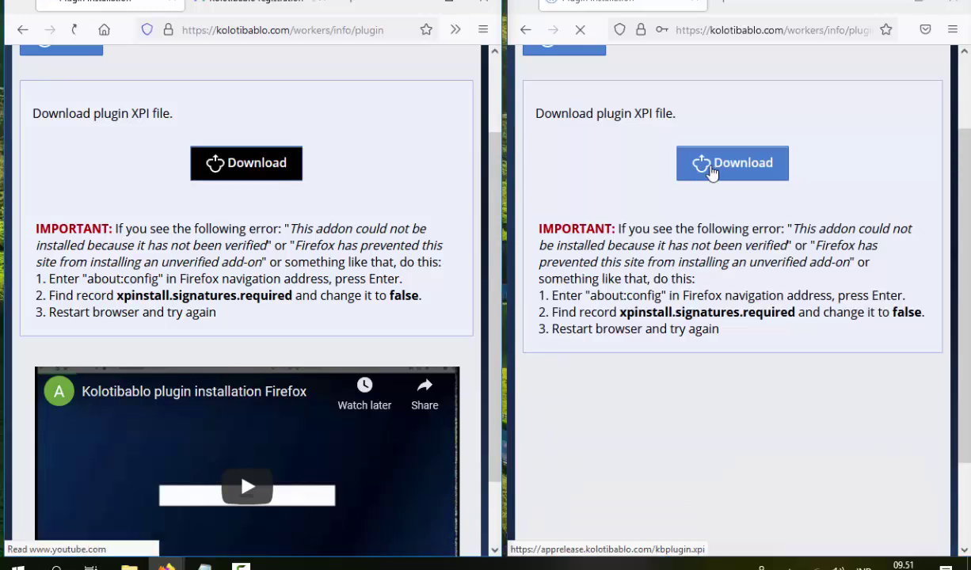
click(275, 164)
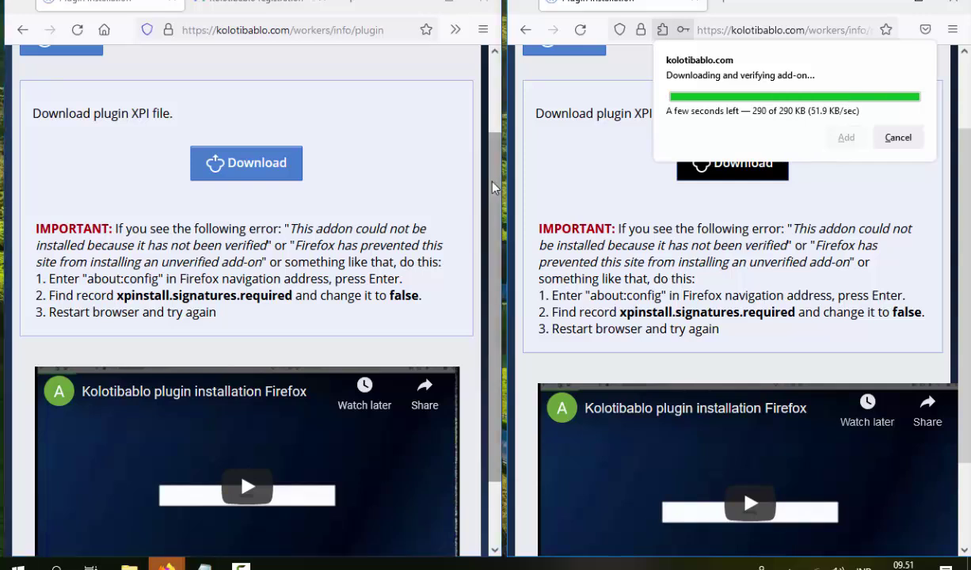
Allow and add the Kolotibablo Bot extension, enabling it in private windows
scroll(317, 198, up, 2)
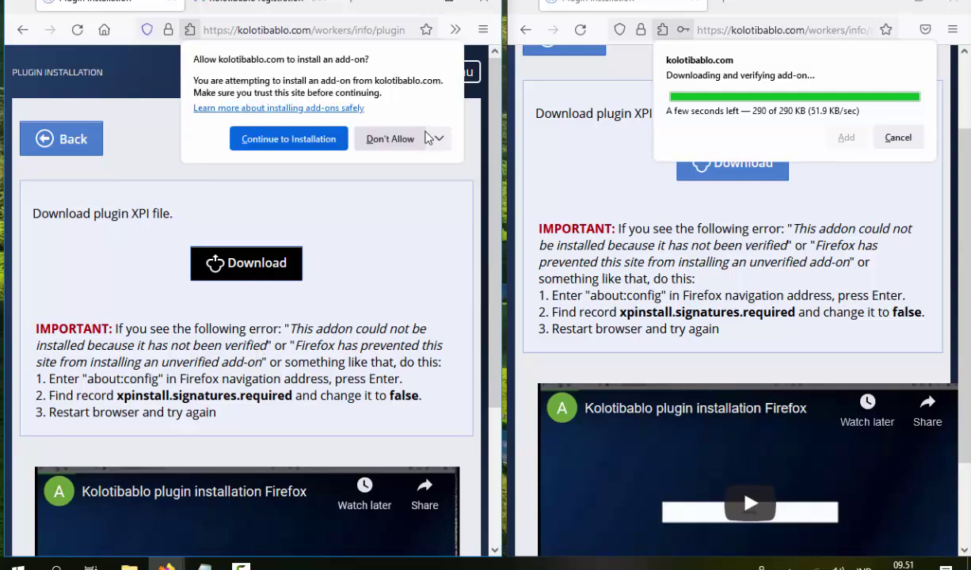
click(276, 144)
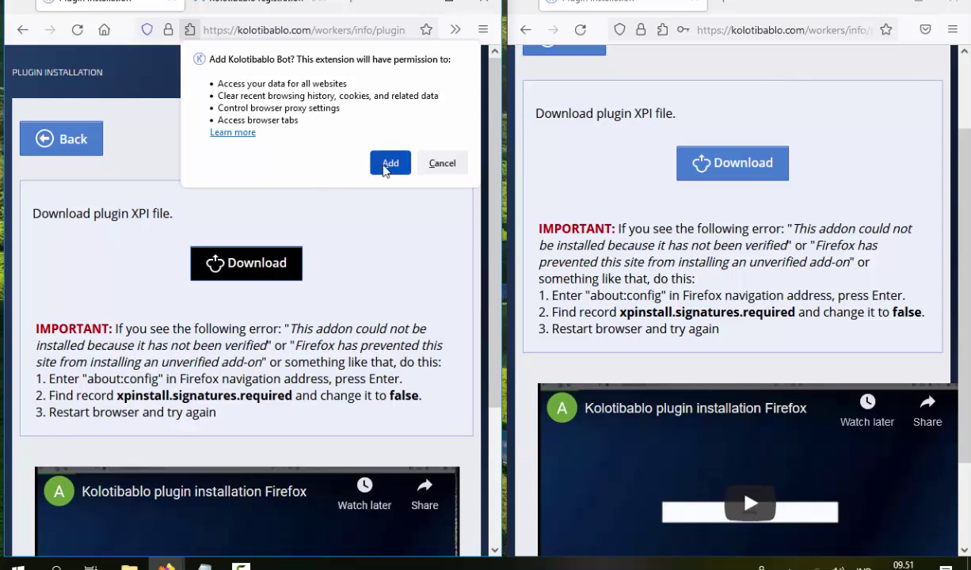
click(389, 163)
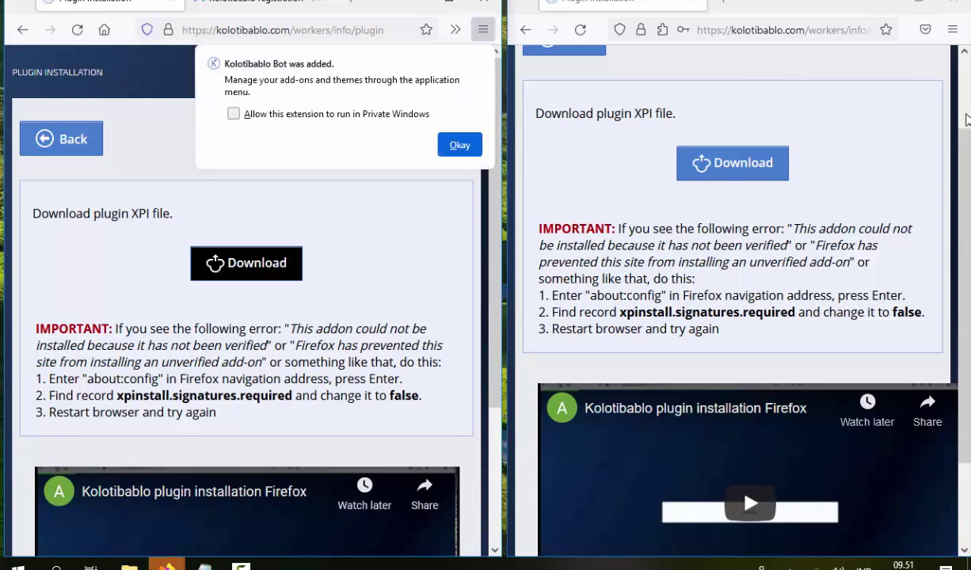
click(236, 116)
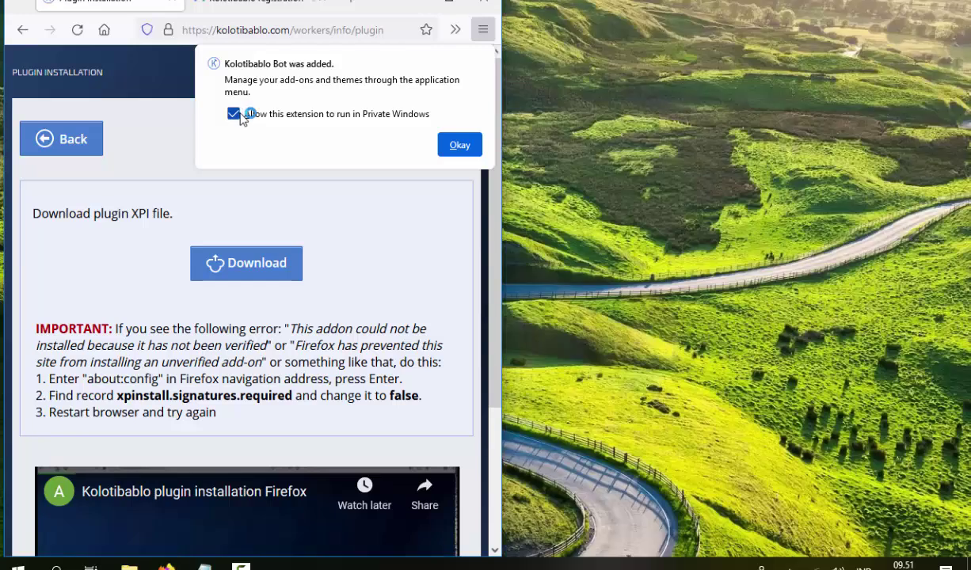
click(470, 152)
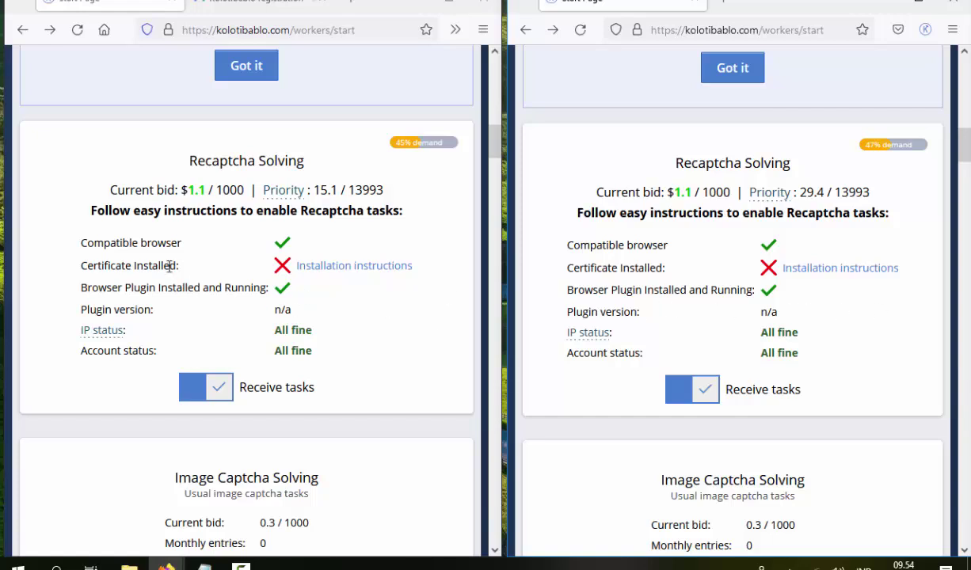
Open the certificate instructions in both windows, save kolotibabloCertificate.crt, and open the downloaded file
click(349, 269)
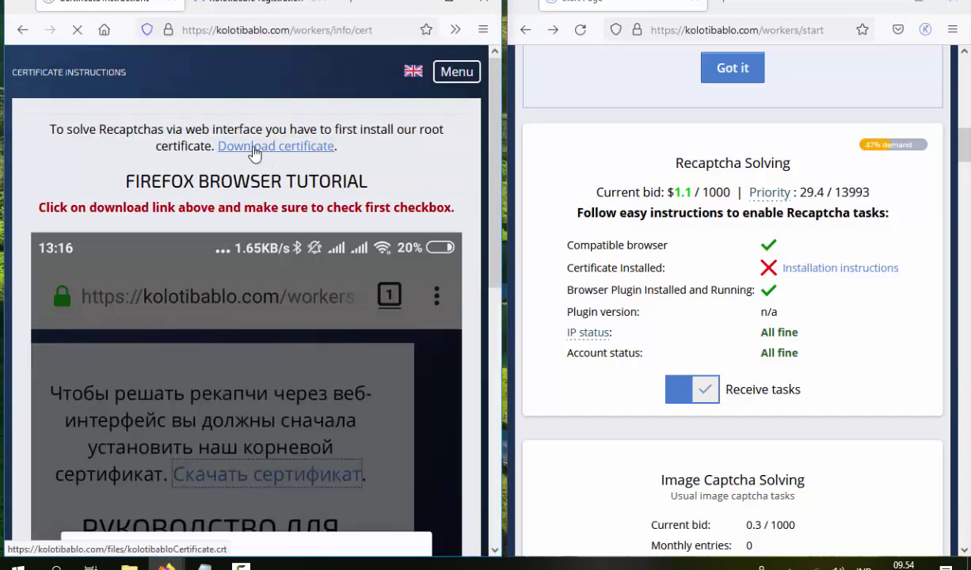
click(846, 269)
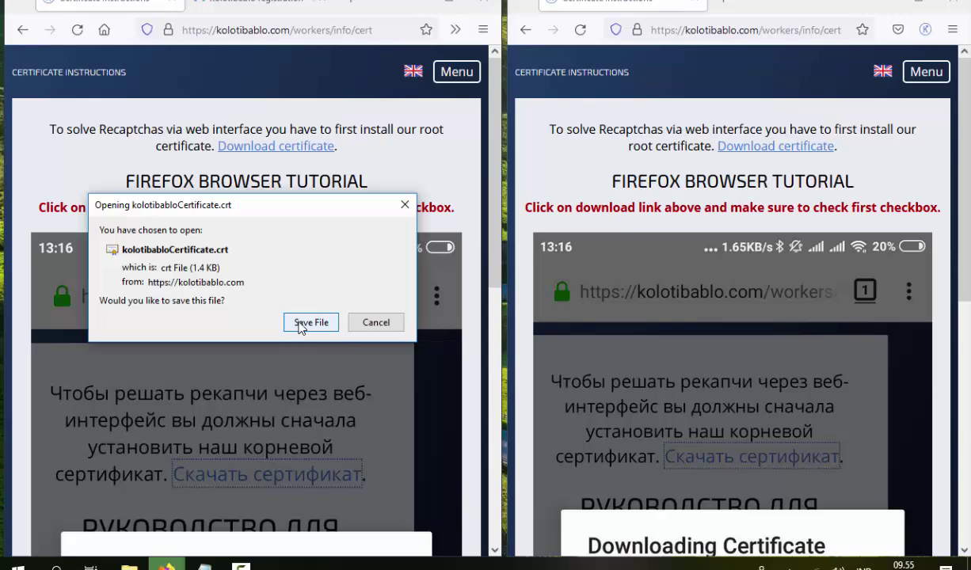
click(306, 323)
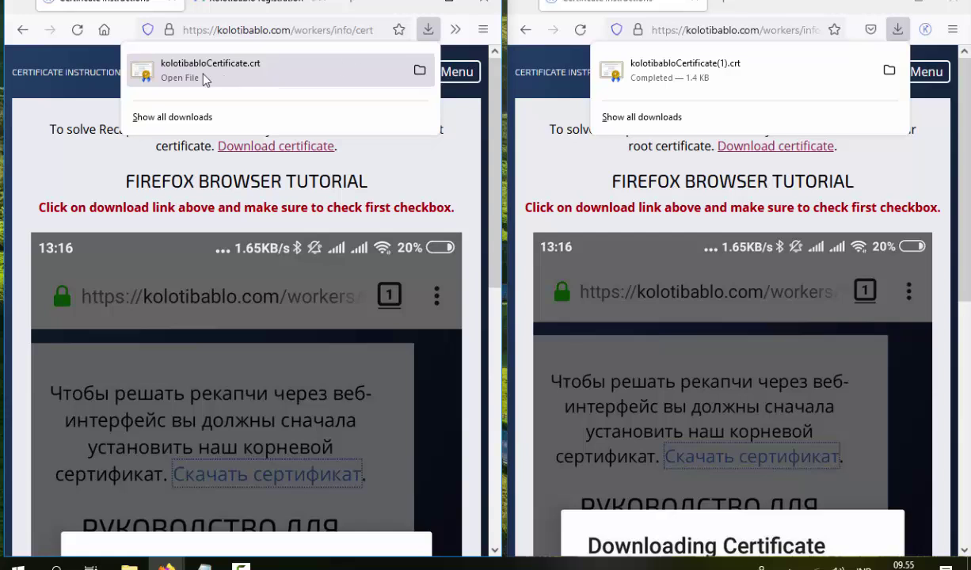
click(203, 74)
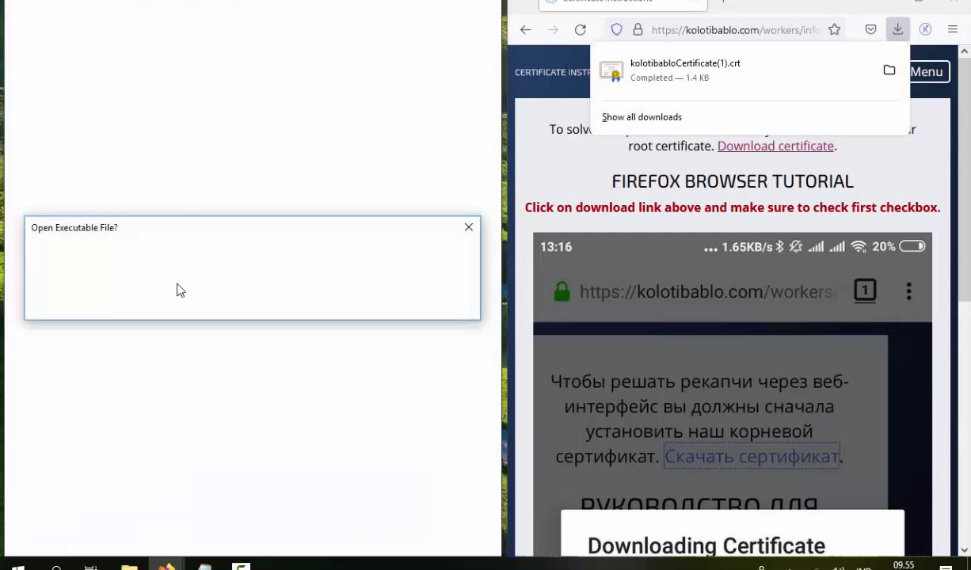
Open the downloaded certificate past the warnings and start importing it for the Local Machine
click(586, 288)
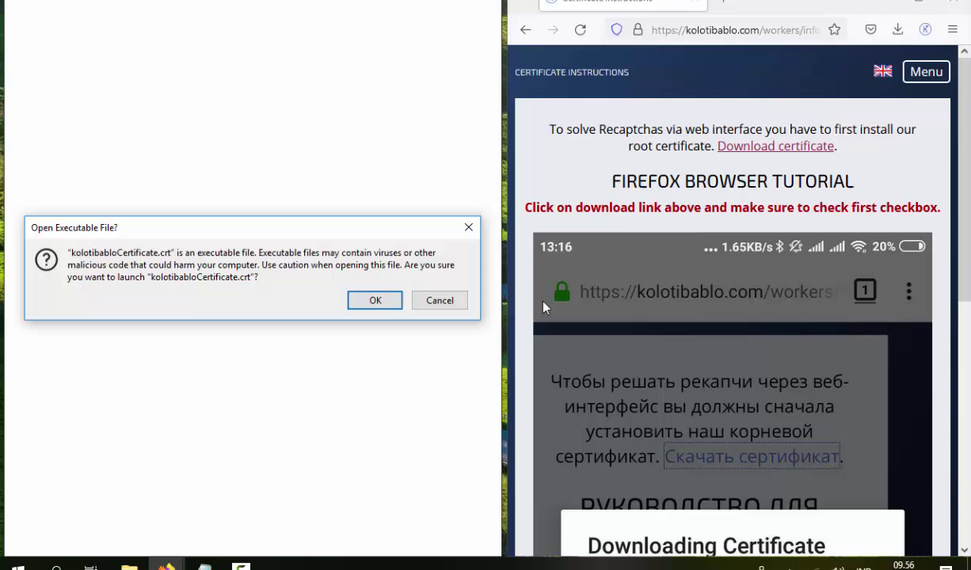
click(385, 289)
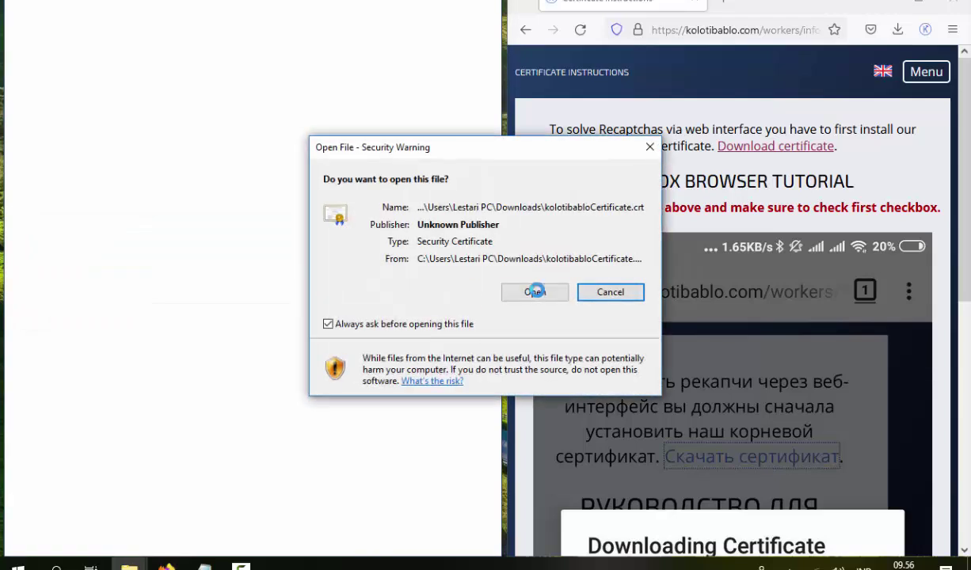
click(534, 292)
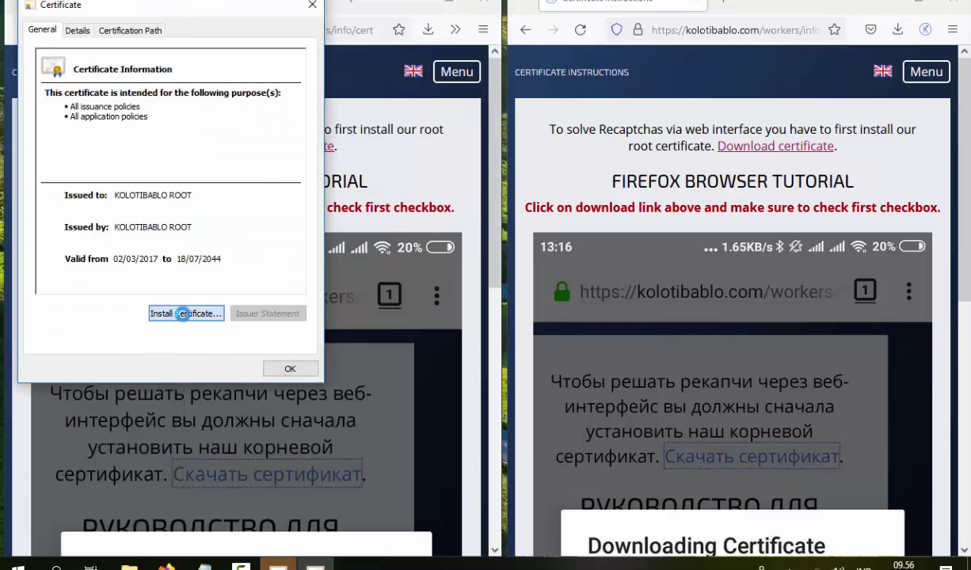
click(186, 314)
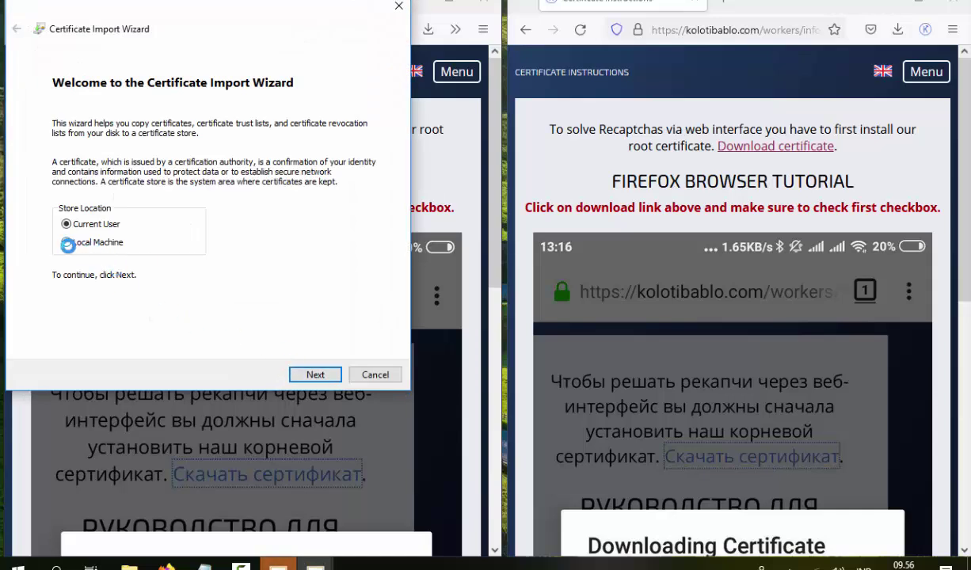
click(62, 241)
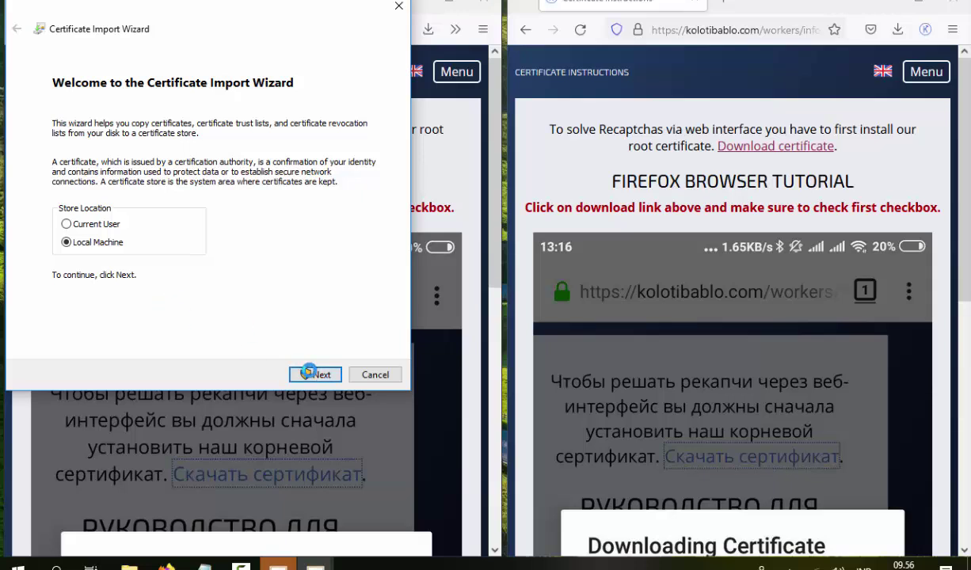
click(315, 373)
Place the certificate in Trusted Root Certification Authorities and complete the import successfully
click(75, 179)
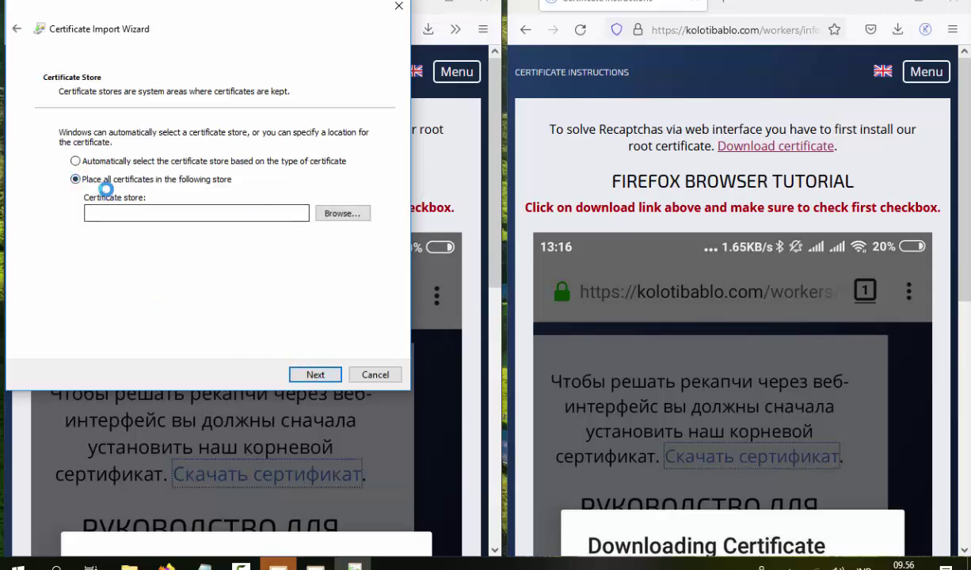
click(339, 213)
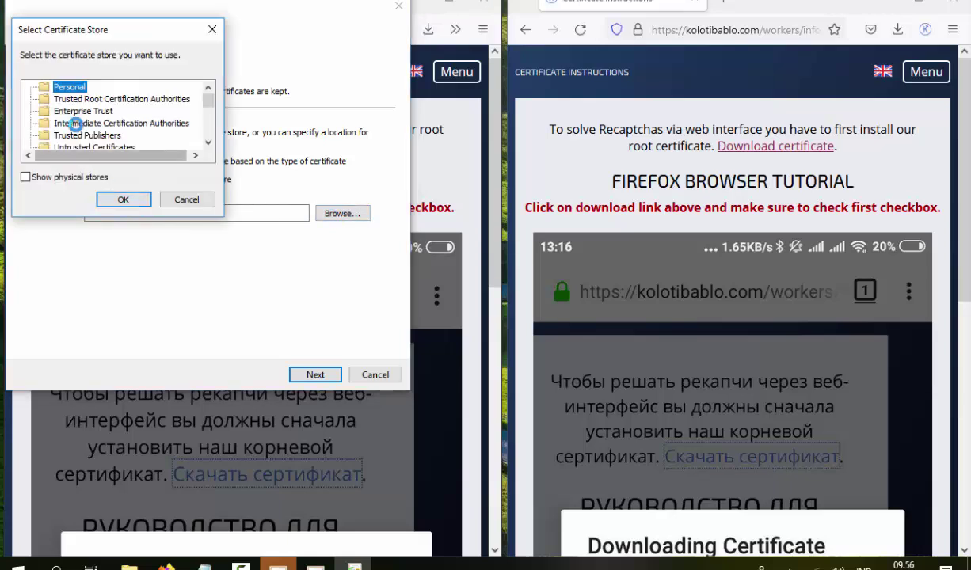
click(70, 99)
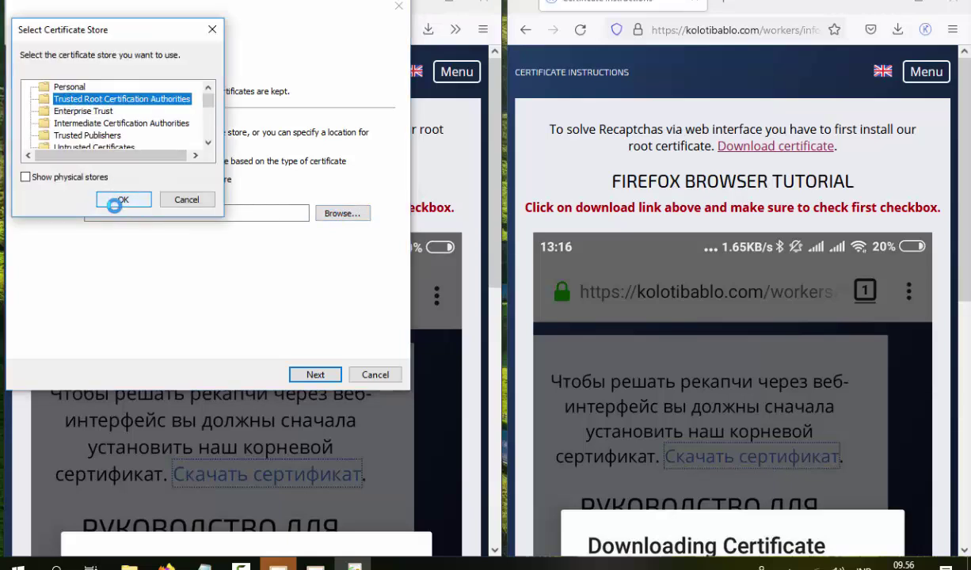
click(114, 201)
click(324, 366)
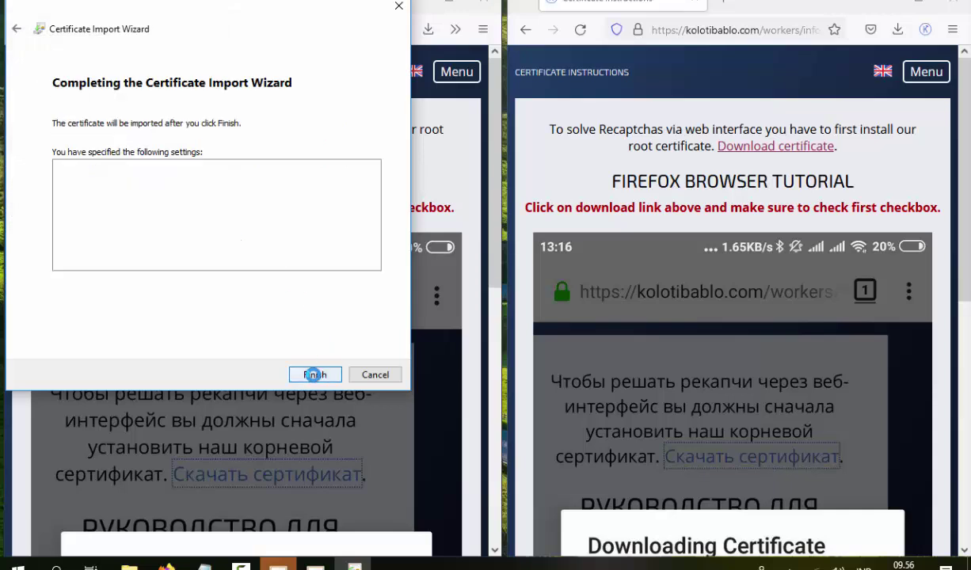
click(306, 370)
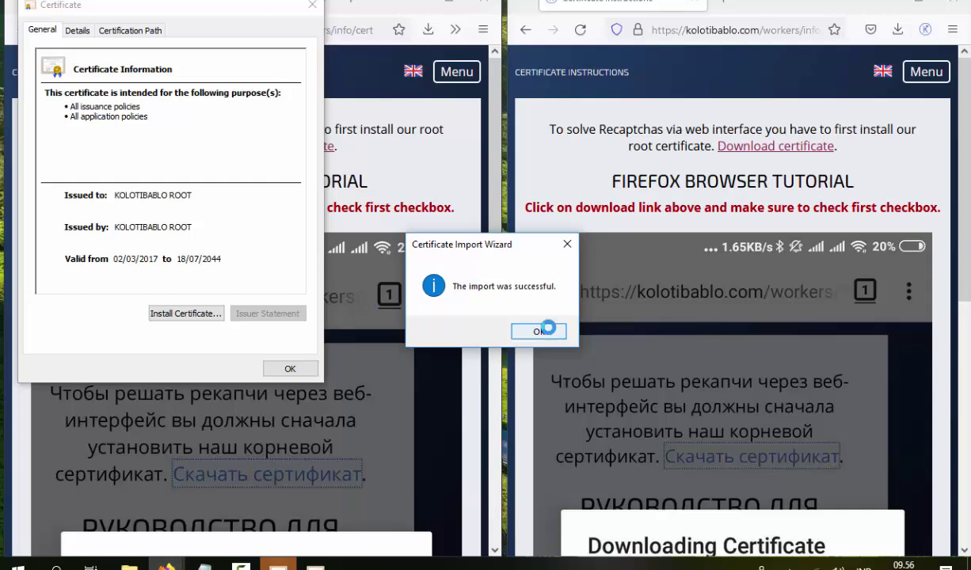
click(537, 325)
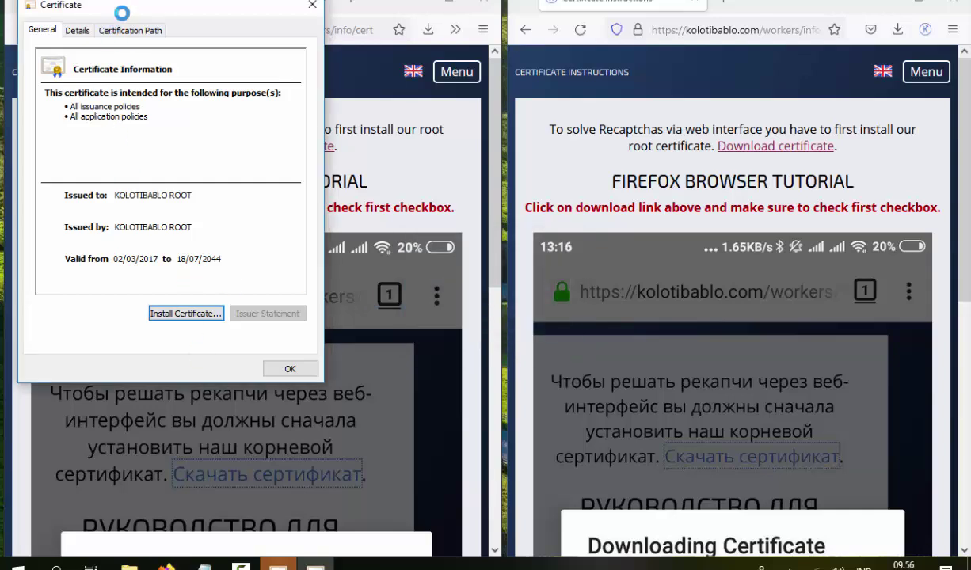
Start a second Local Machine import, cancel it, and close the certificate details
click(175, 312)
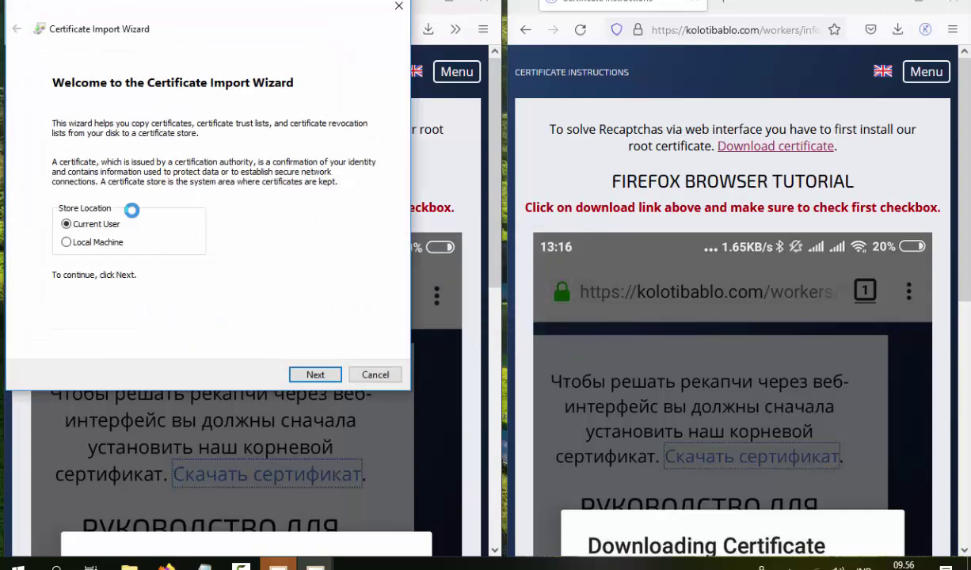
click(66, 242)
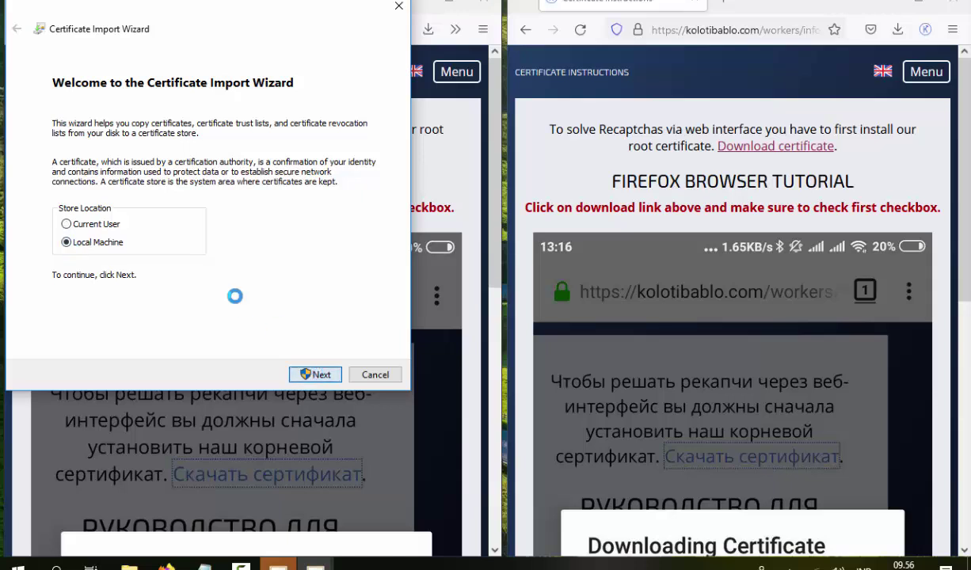
click(375, 374)
click(292, 369)
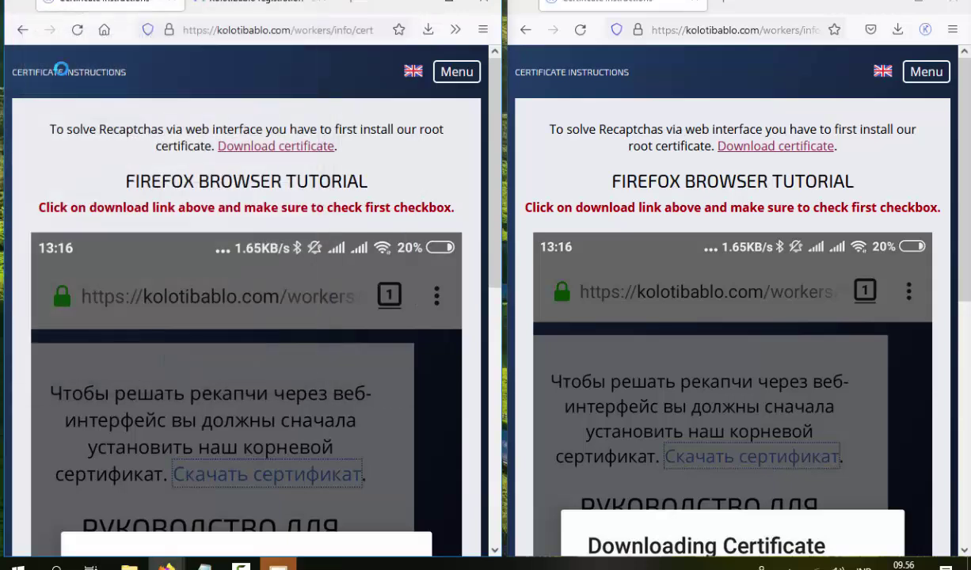
Return both windows to the Start Page and scroll to the fully checked Recaptcha Solving section
click(23, 30)
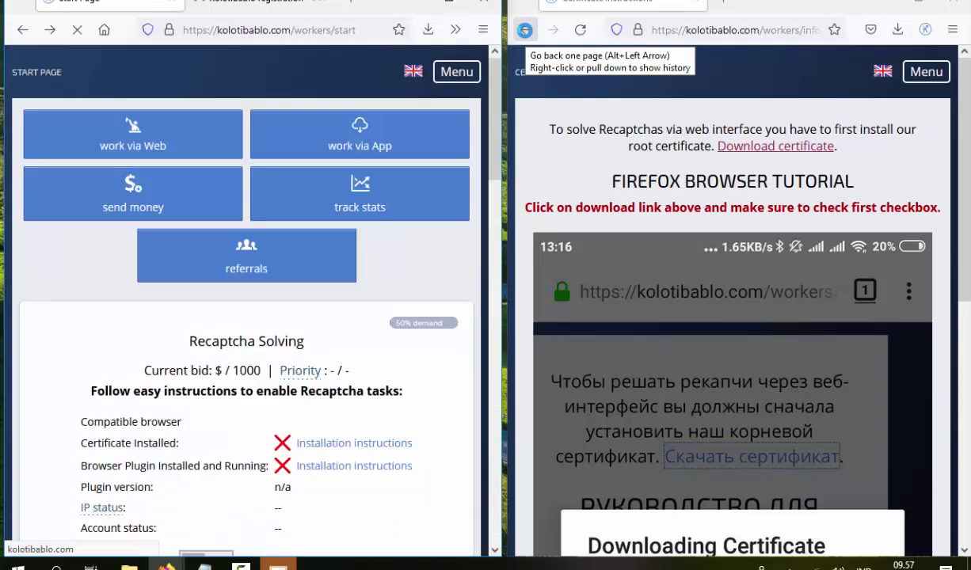
click(524, 30)
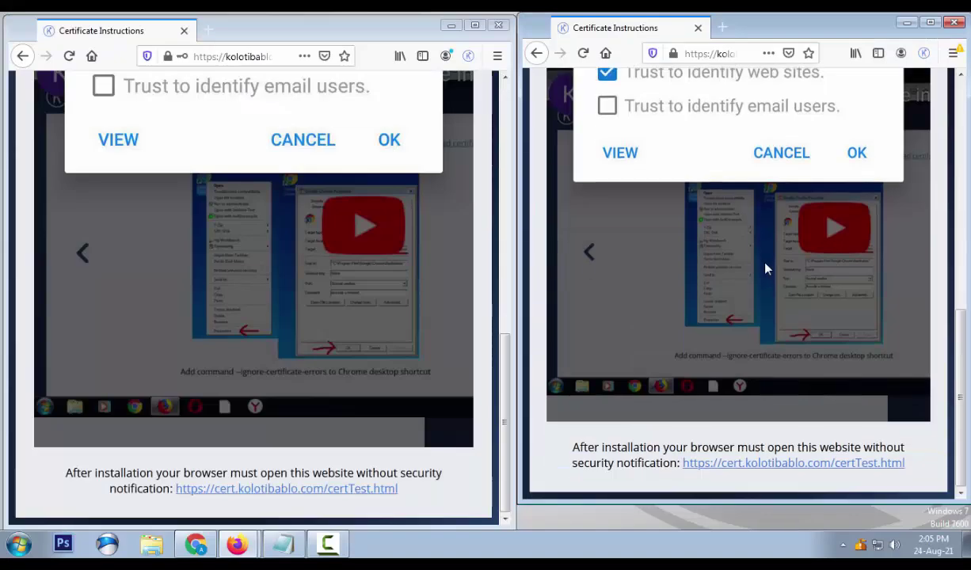
scroll(744, 257, up, 10)
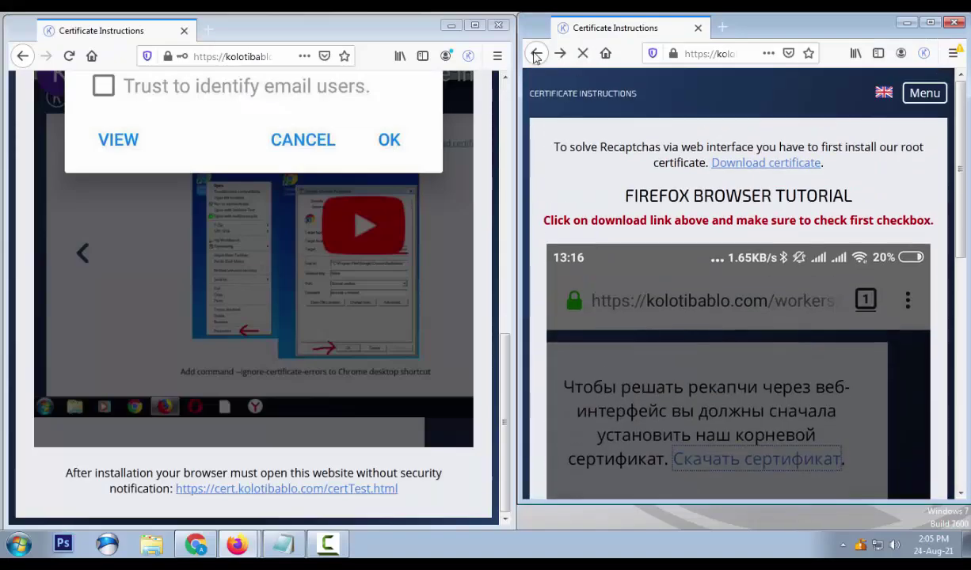
click(22, 56)
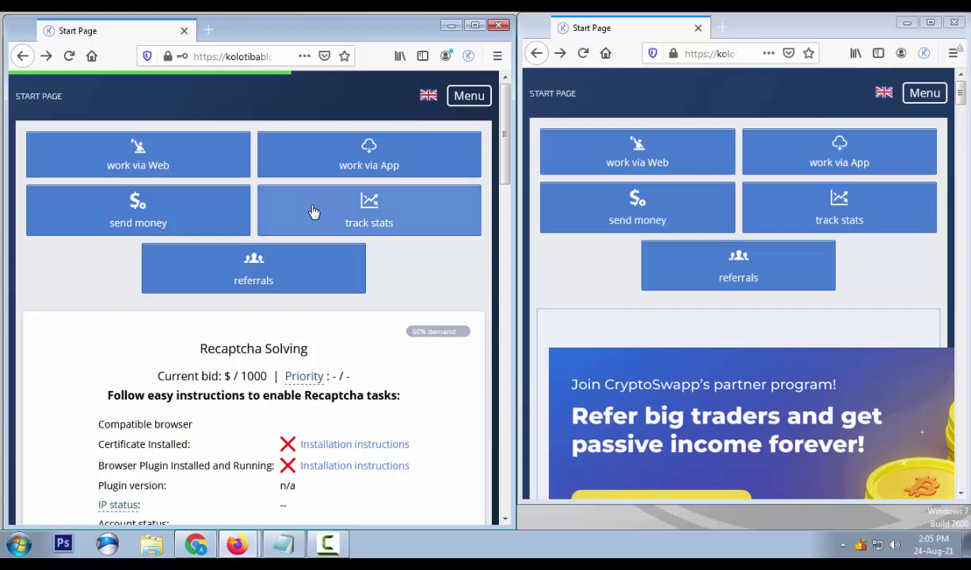
scroll(396, 250, down, 7)
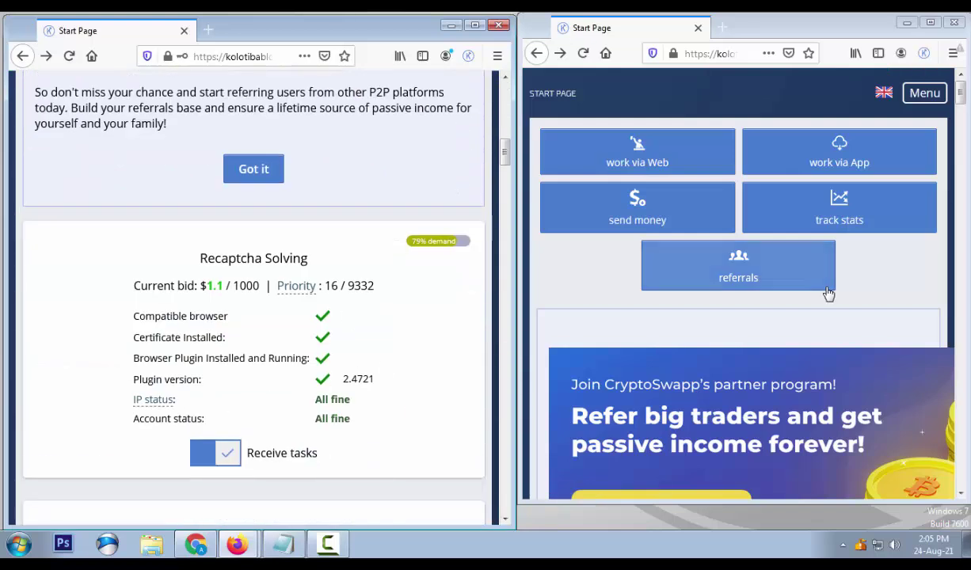
scroll(918, 273, down, 10)
scroll(922, 274, down, 5)
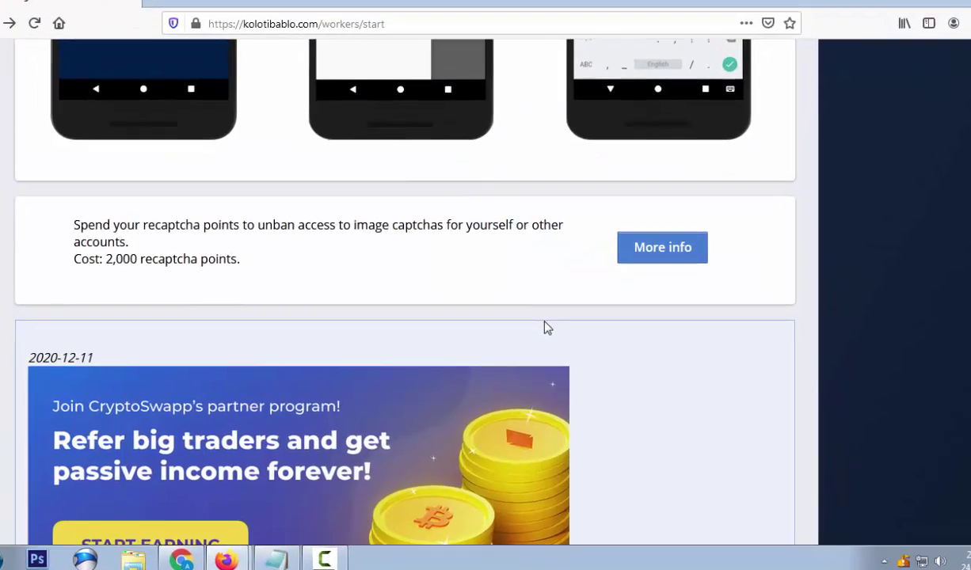
Switch off Image Captcha Solving and Image Captcha Moderation tasks
scroll(555, 326, up, 7)
scroll(377, 395, down, 2)
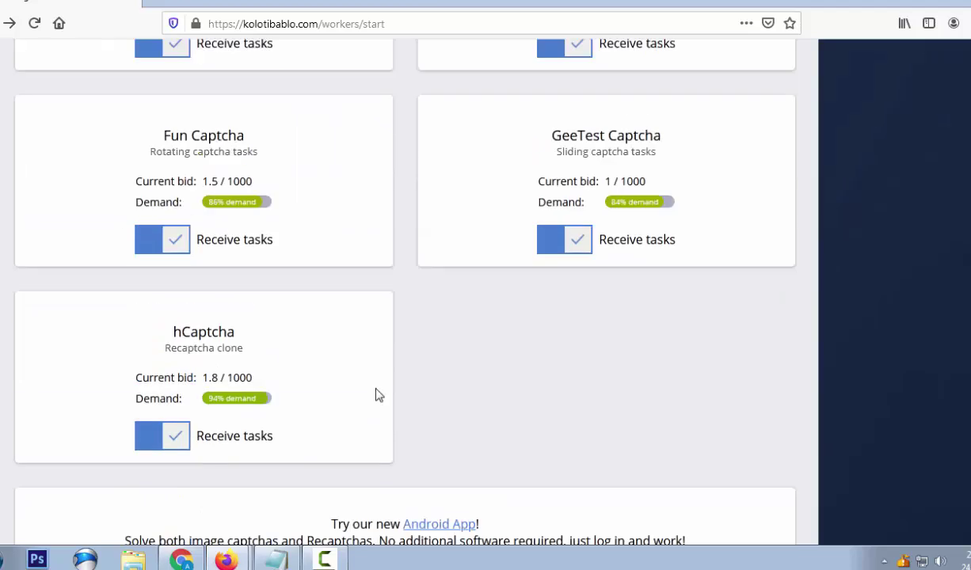
scroll(492, 282, up, 4)
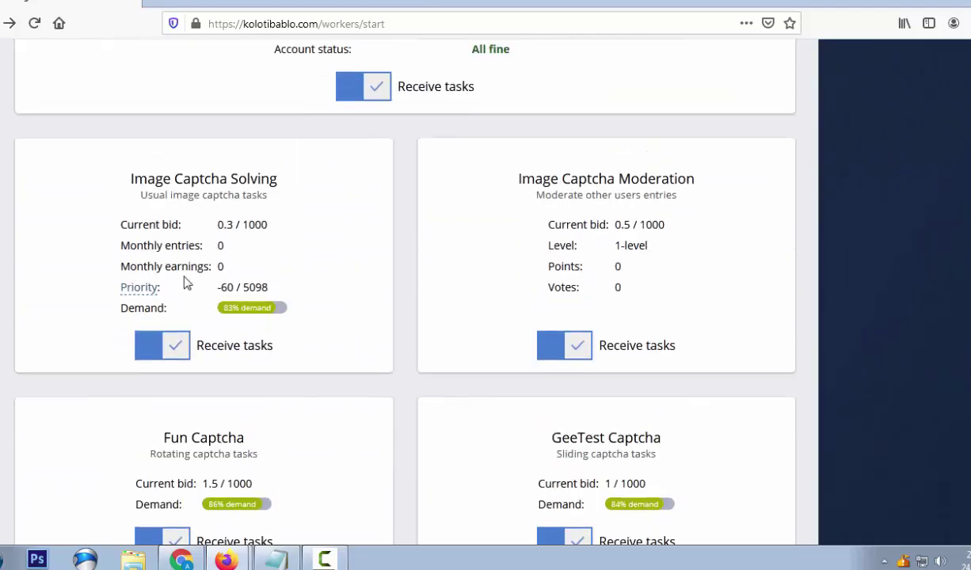
scroll(317, 293, up, 2)
scroll(238, 301, down, 2)
click(158, 353)
click(558, 351)
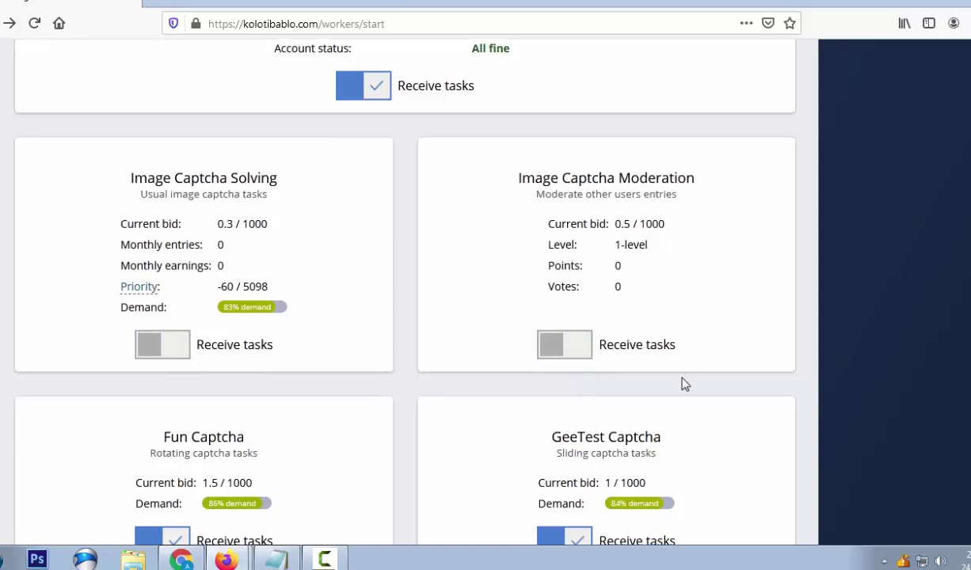
Toggle Image Captcha Solving and Moderation again so both end up switched off
scroll(665, 376, down, 3)
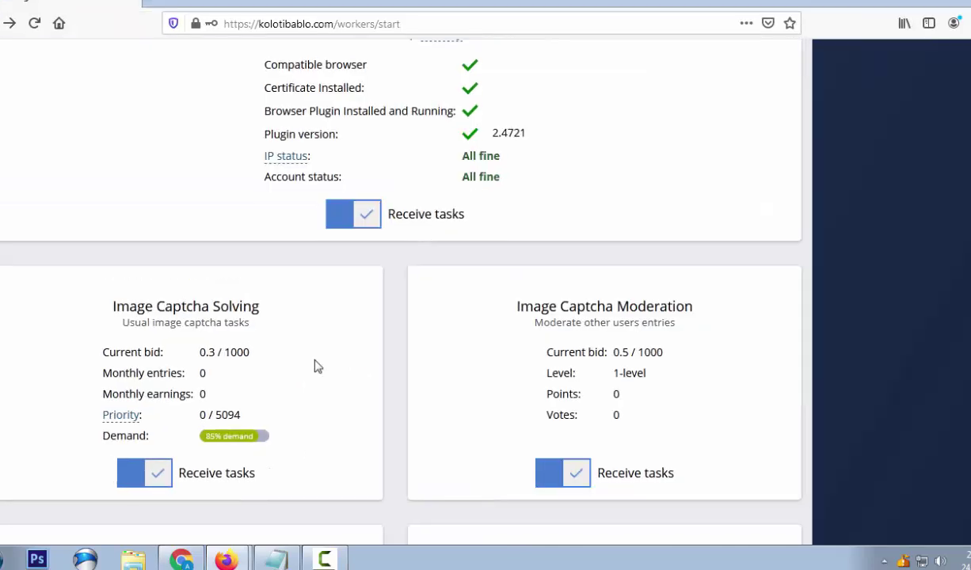
scroll(314, 364, down, 5)
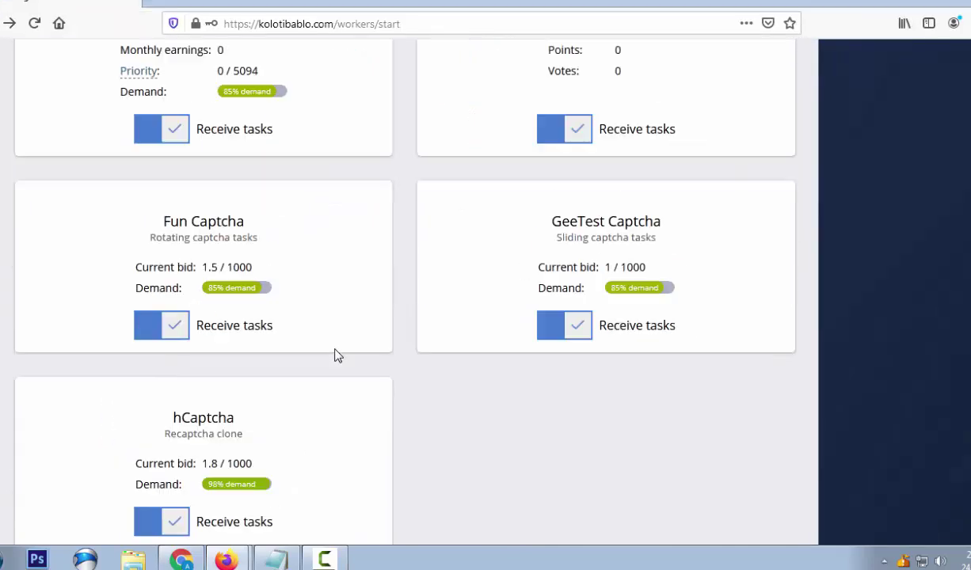
scroll(363, 311, up, 1)
scroll(256, 382, down, 5)
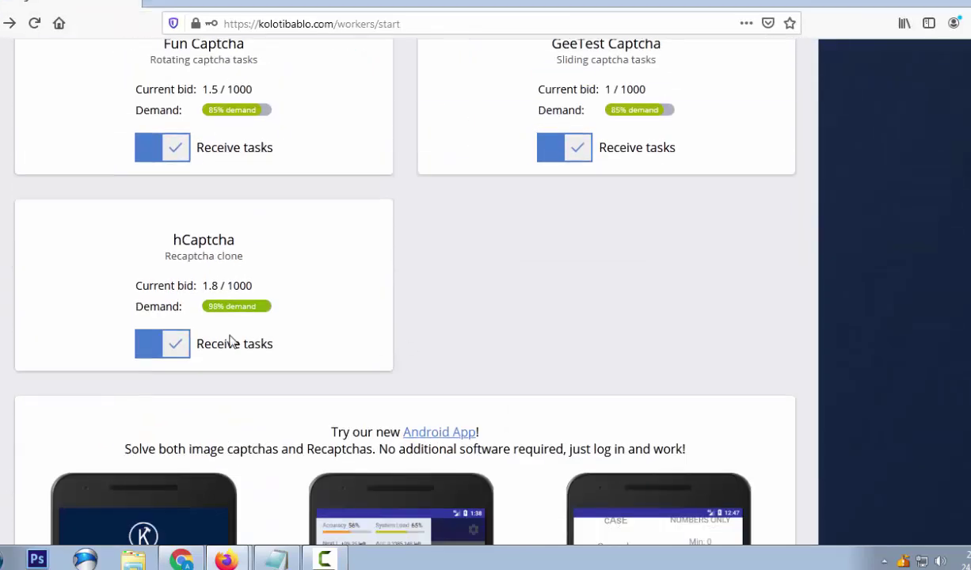
scroll(286, 321, up, 8)
scroll(183, 325, up, 1)
click(156, 348)
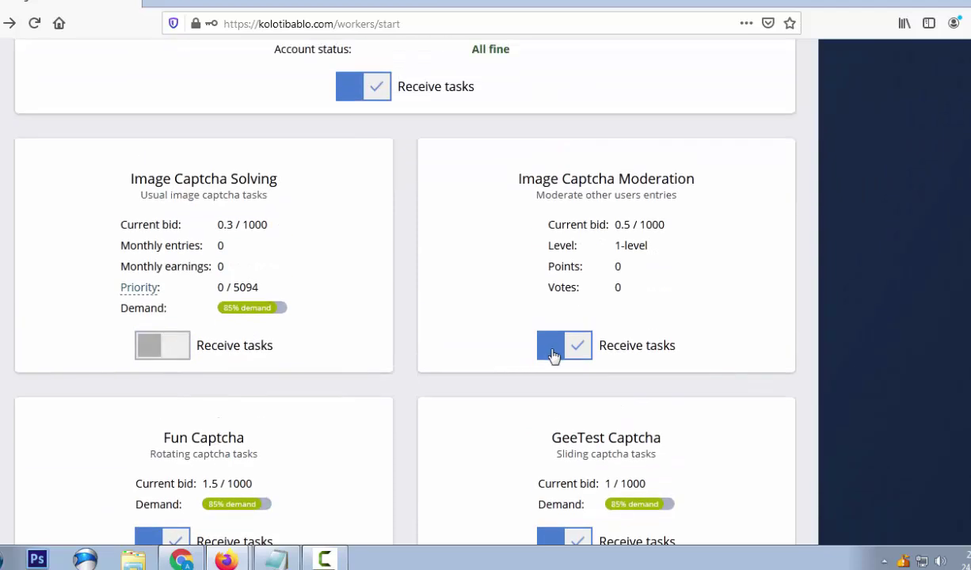
click(554, 348)
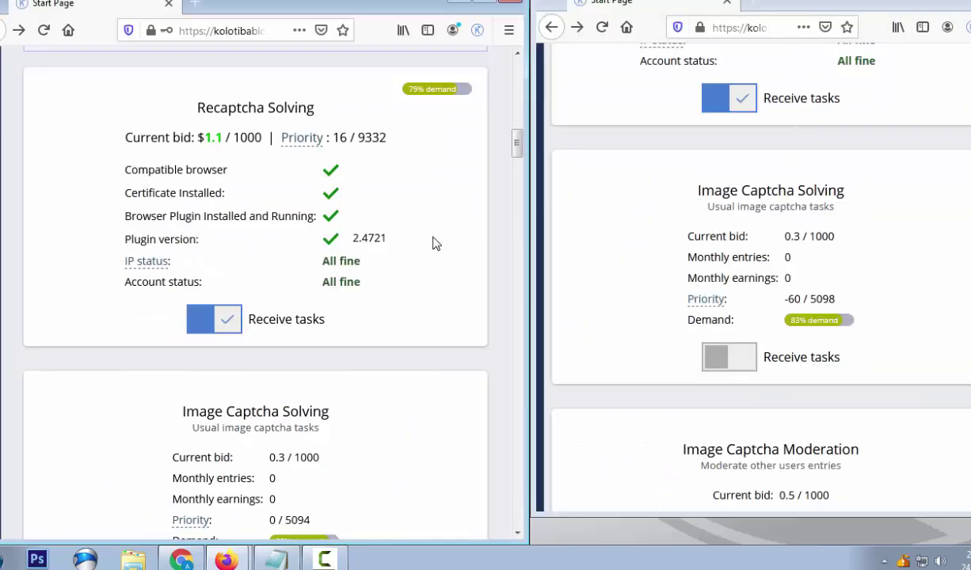
Close the referral notice and start working via the web in the left window
scroll(434, 266, down, 6)
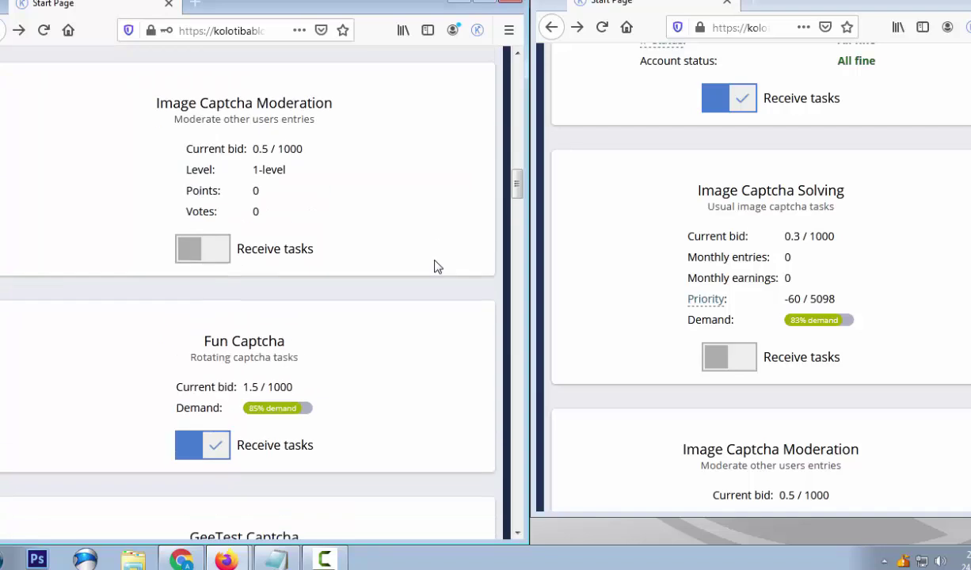
scroll(434, 265, up, 10)
click(244, 417)
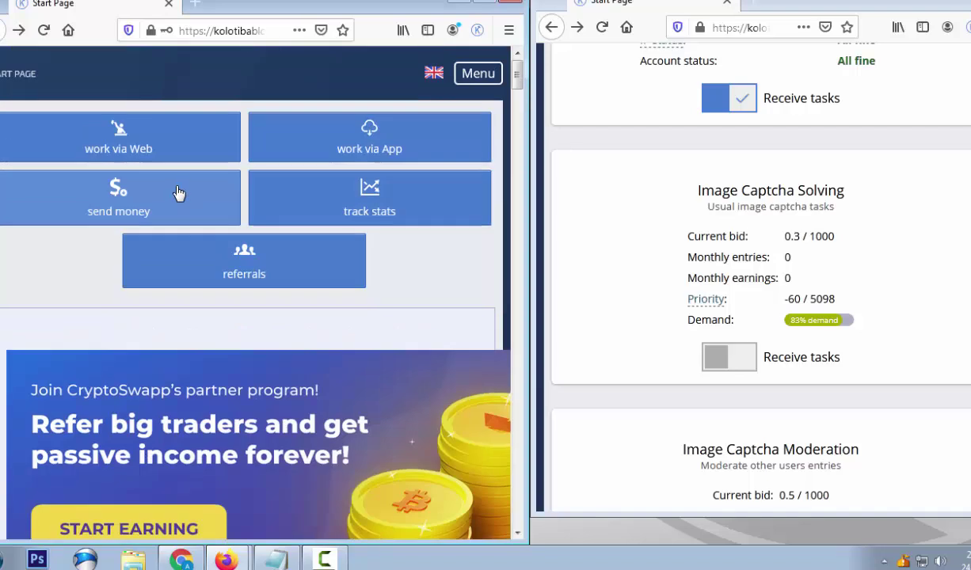
click(136, 147)
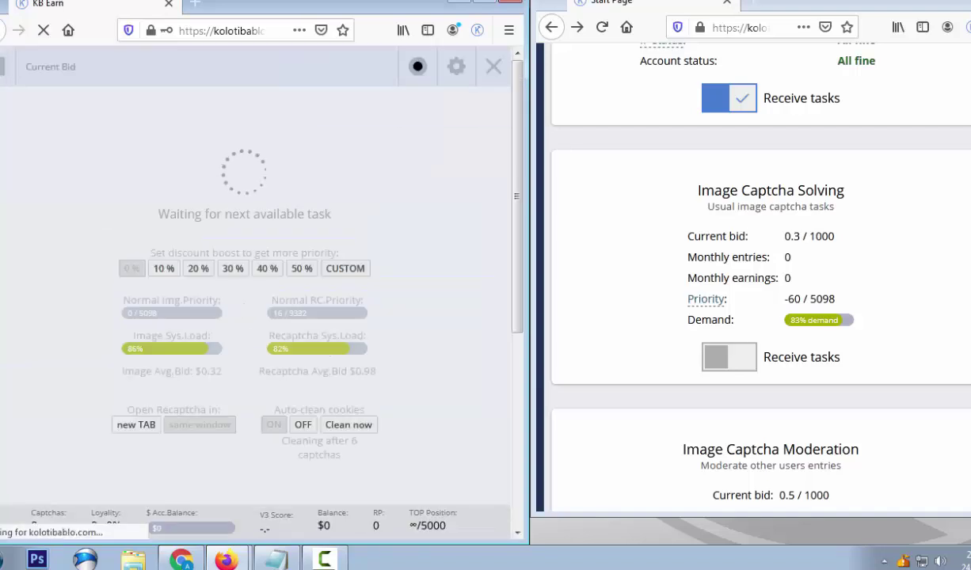
Start web solving in the right window and mark three bus images on the left
scroll(752, 277, up, 10)
click(695, 136)
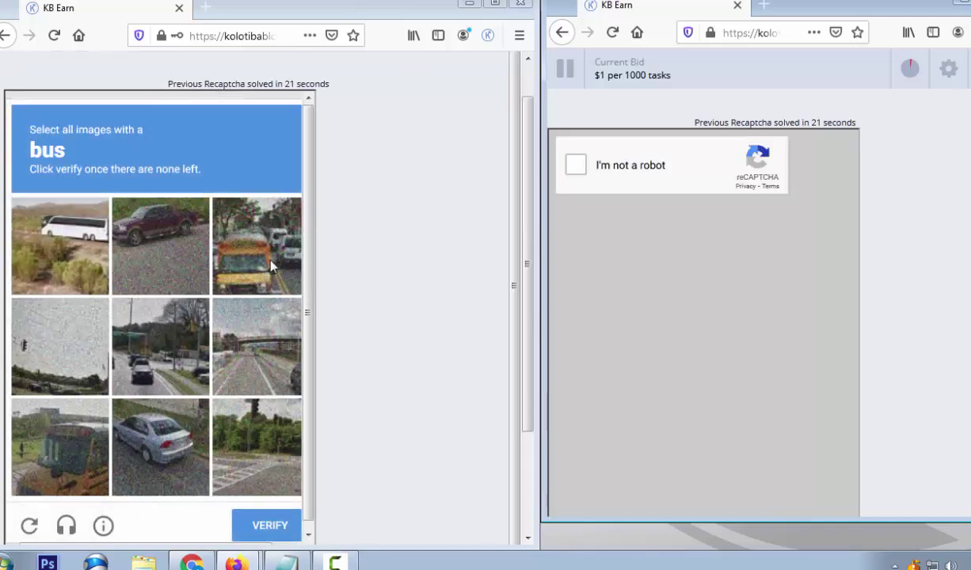
click(270, 266)
click(69, 408)
click(93, 273)
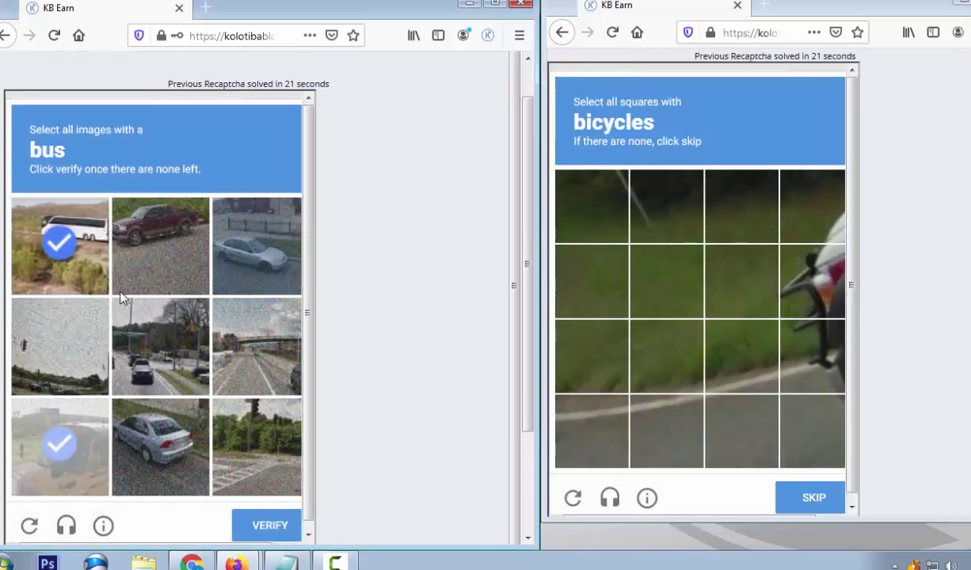
Submit two bicycle squares on the right, then mark the newly loaded bus image on the left
click(784, 281)
click(795, 336)
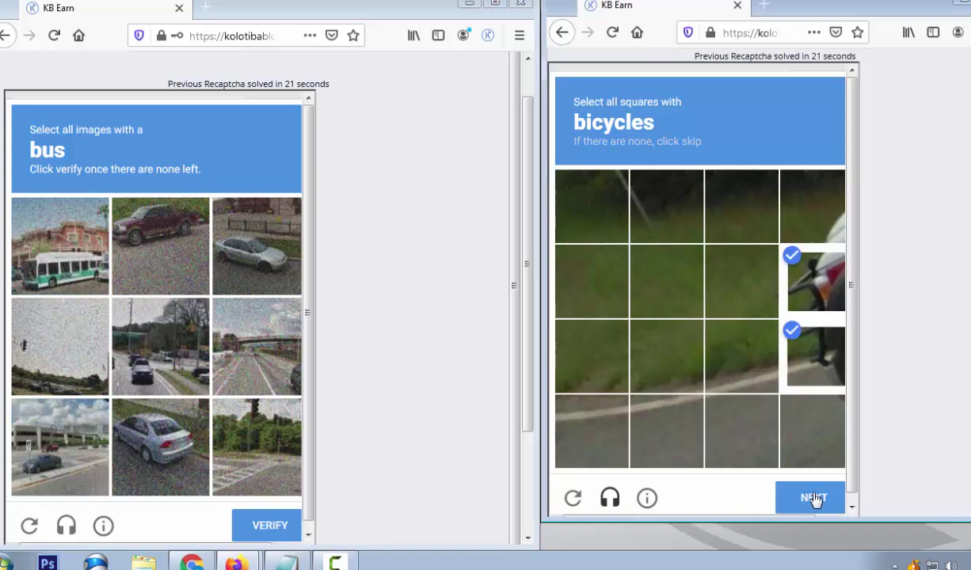
click(809, 507)
click(66, 227)
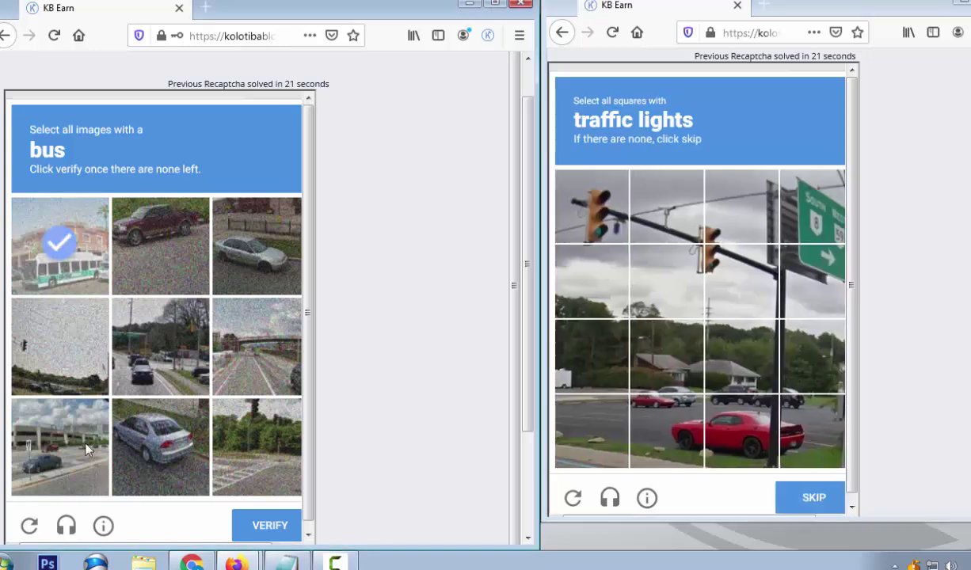
Submit three traffic-light squares on the right and verify the bus answer on the left
click(606, 246)
click(741, 267)
click(733, 223)
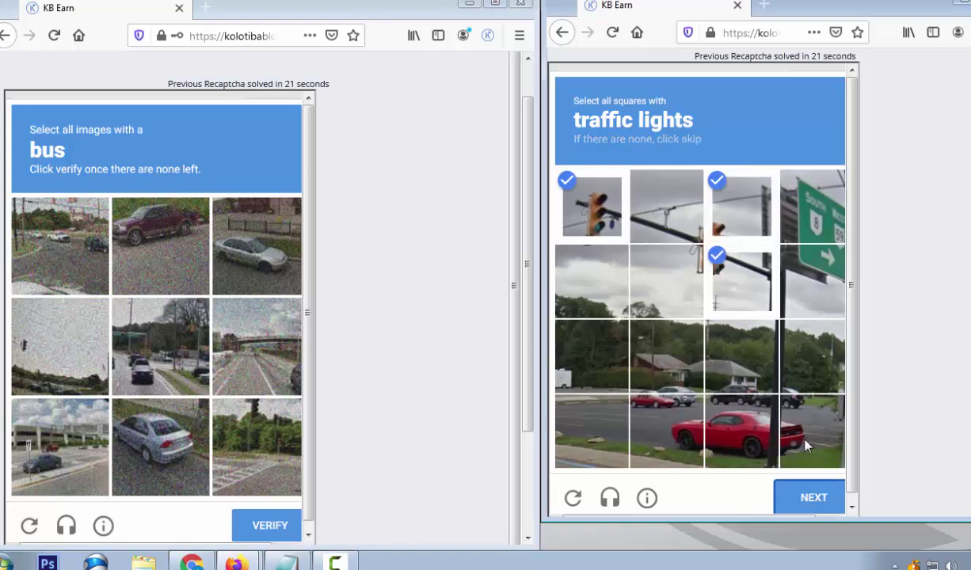
click(816, 500)
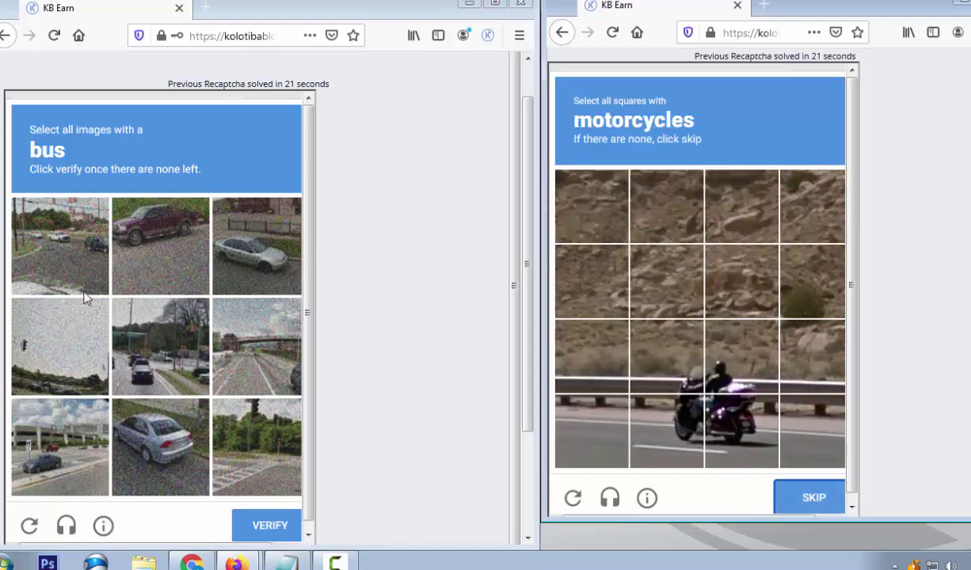
click(272, 535)
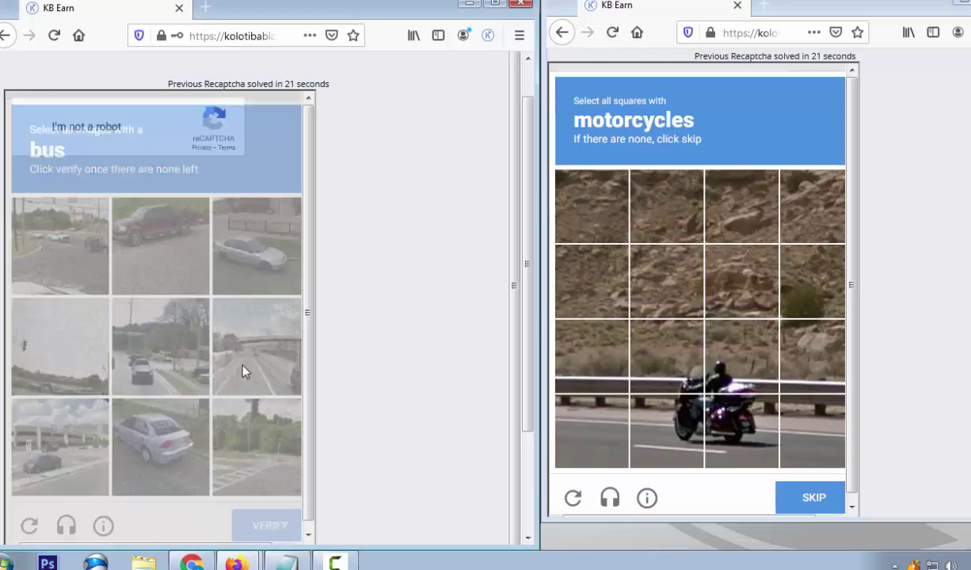
Mark the four motorcycle squares and submit the selection
click(746, 388)
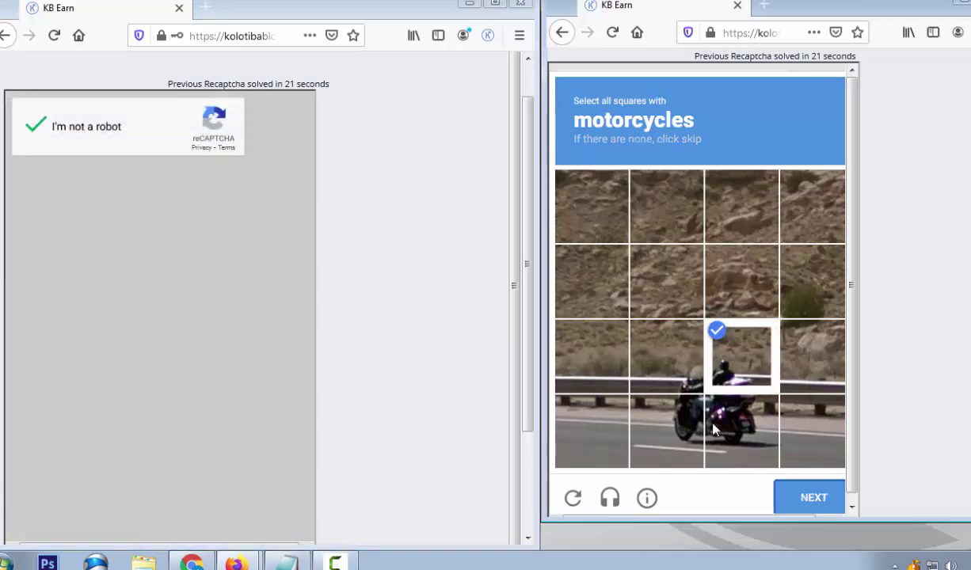
click(742, 431)
click(667, 430)
click(657, 358)
click(807, 497)
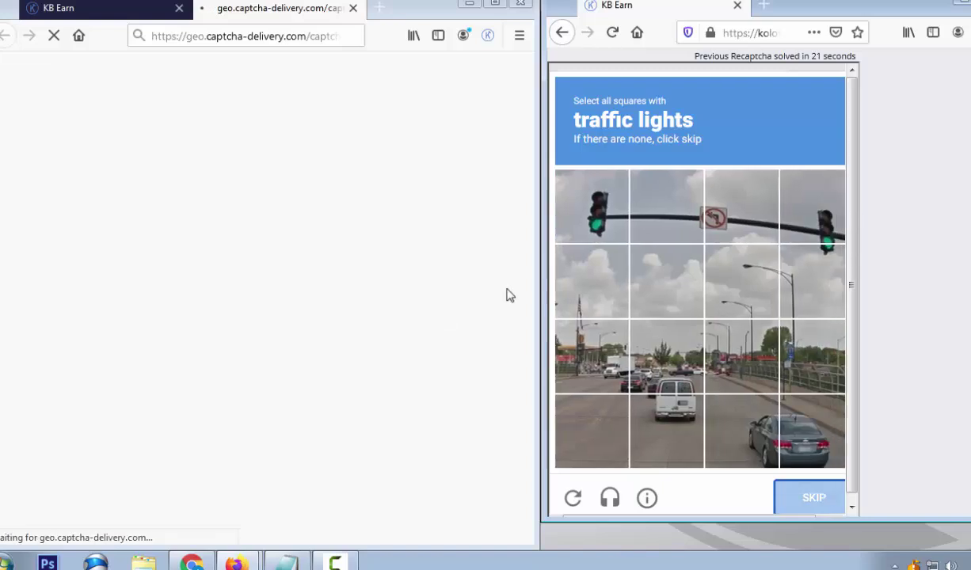
Mark three traffic-light squares and submit them
click(591, 206)
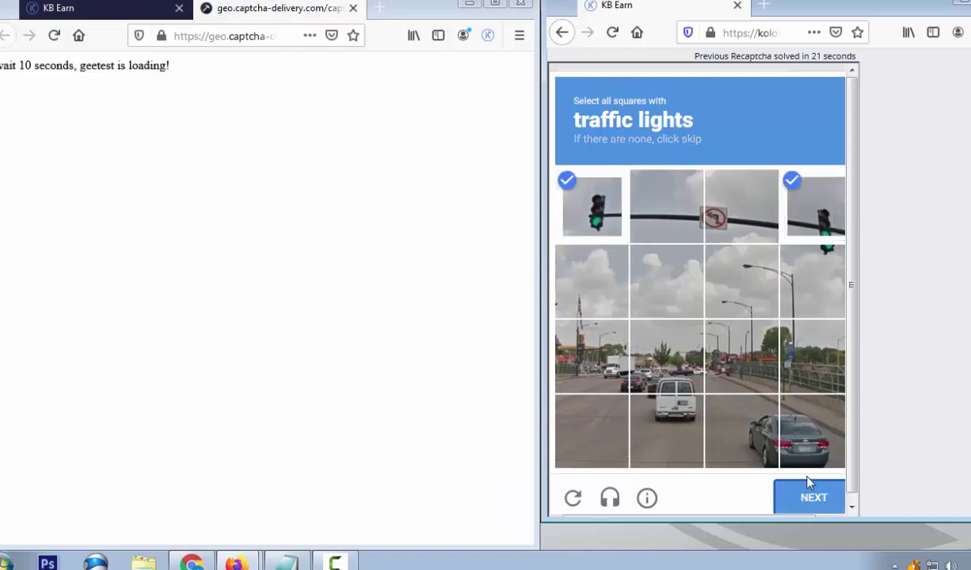
click(821, 285)
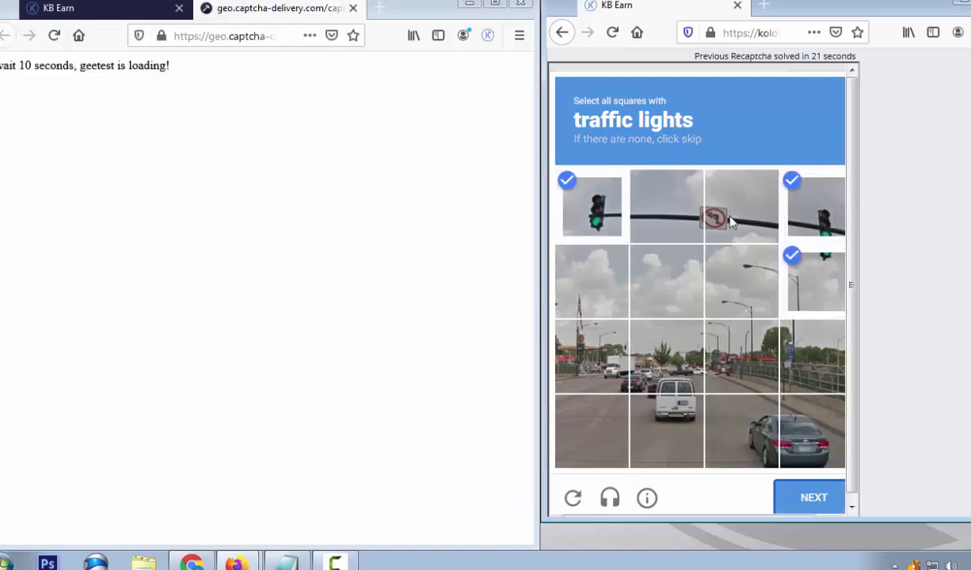
click(665, 207)
click(812, 497)
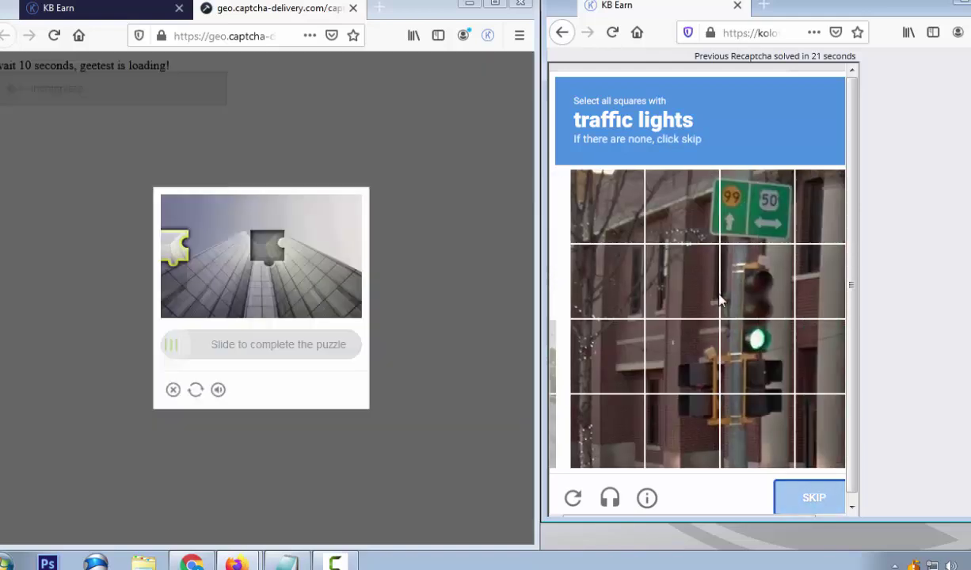
Submit a second two-square traffic-light round and slide the GeeTest piece into its gap
click(744, 360)
click(732, 281)
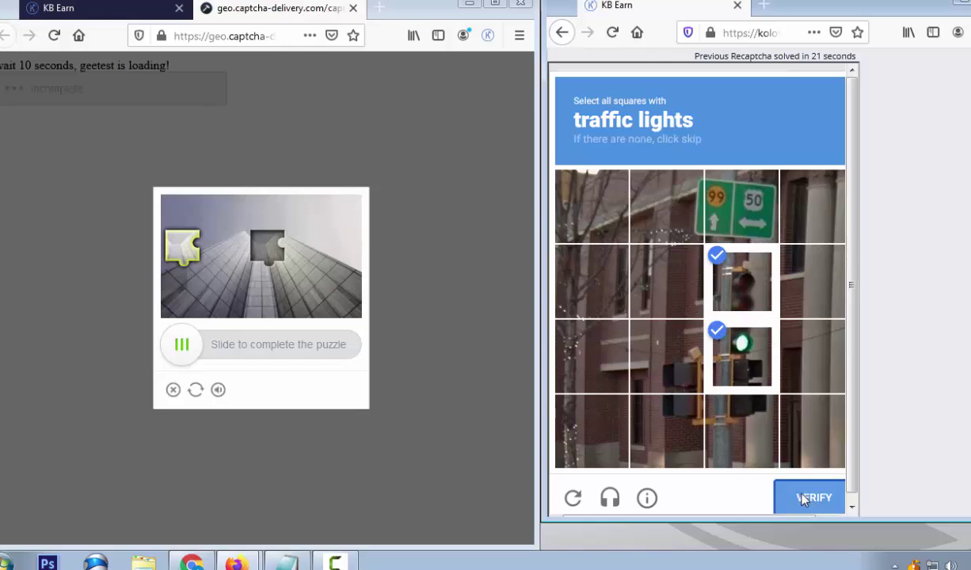
click(803, 498)
drag(185, 353, 270, 358)
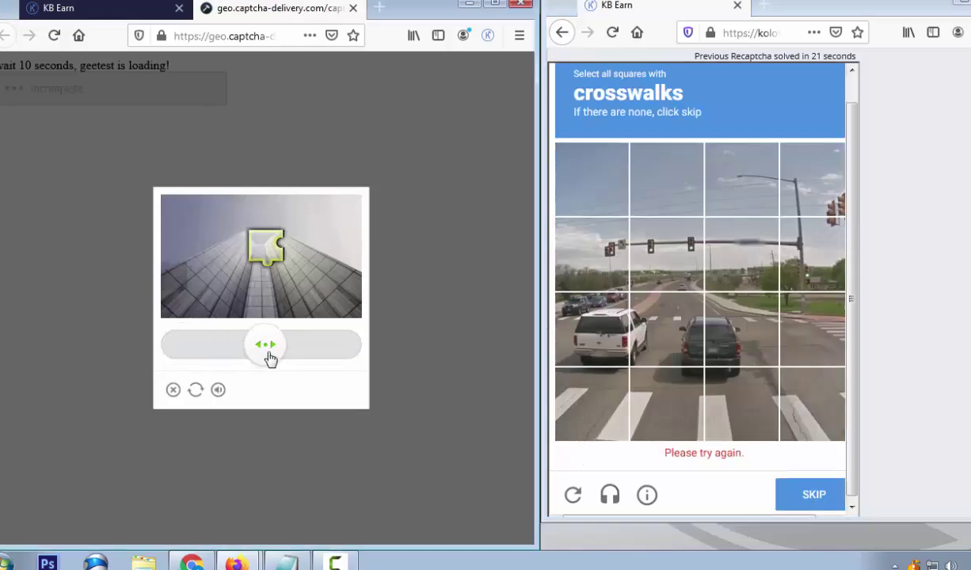
Mark four crosswalk squares and submit the selection
click(561, 286)
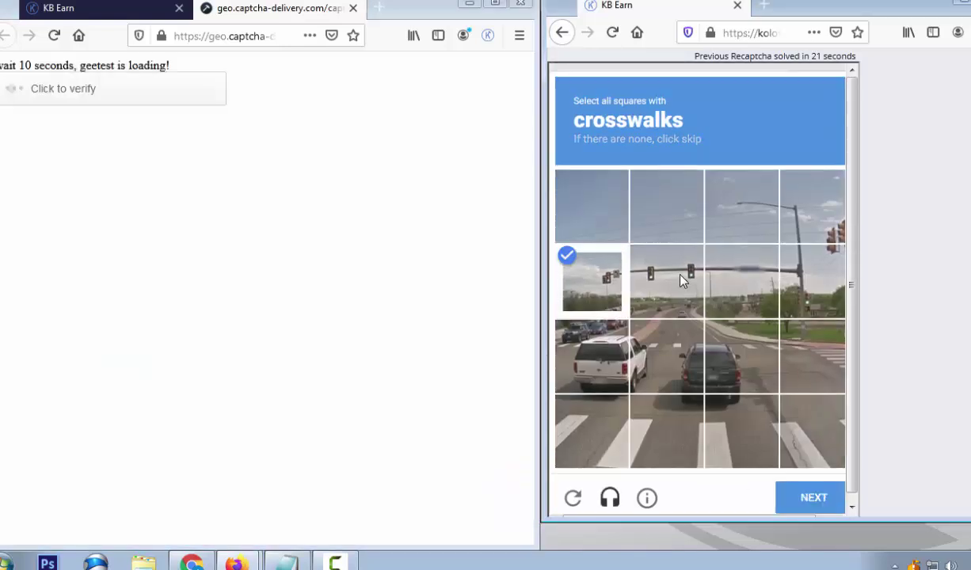
click(657, 265)
click(841, 230)
click(819, 281)
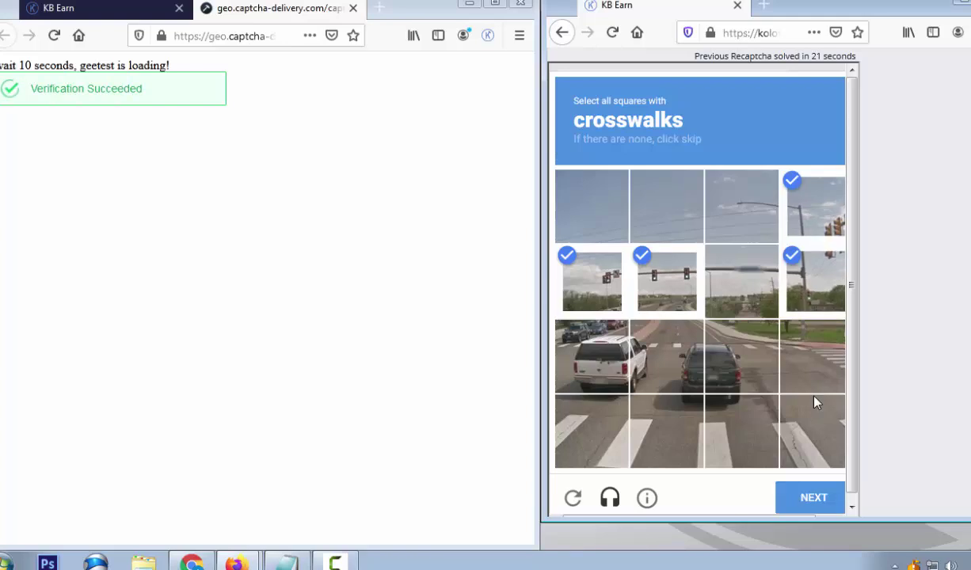
click(814, 496)
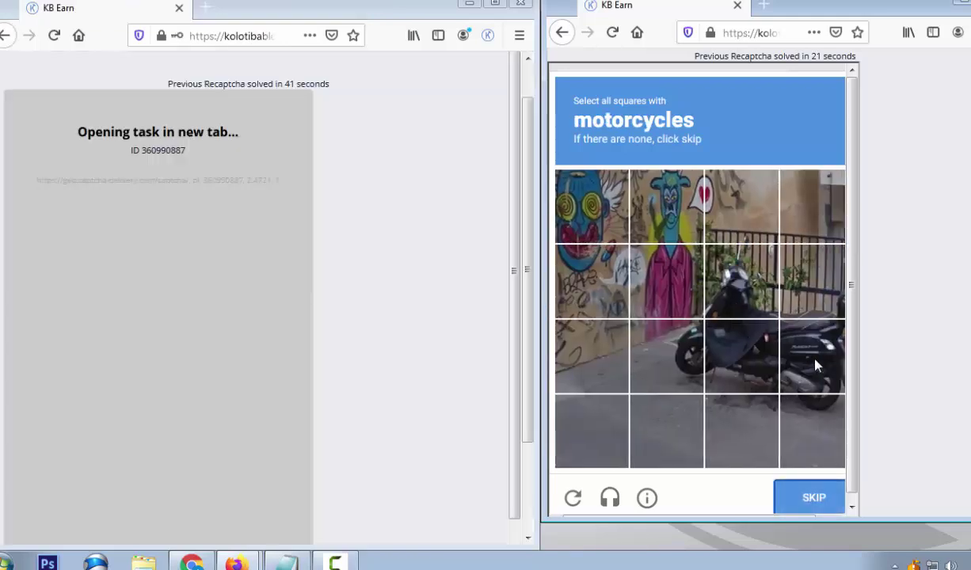
Mark five motorcycle squares and submit them on the right
click(816, 365)
click(815, 277)
click(719, 273)
click(717, 344)
click(665, 352)
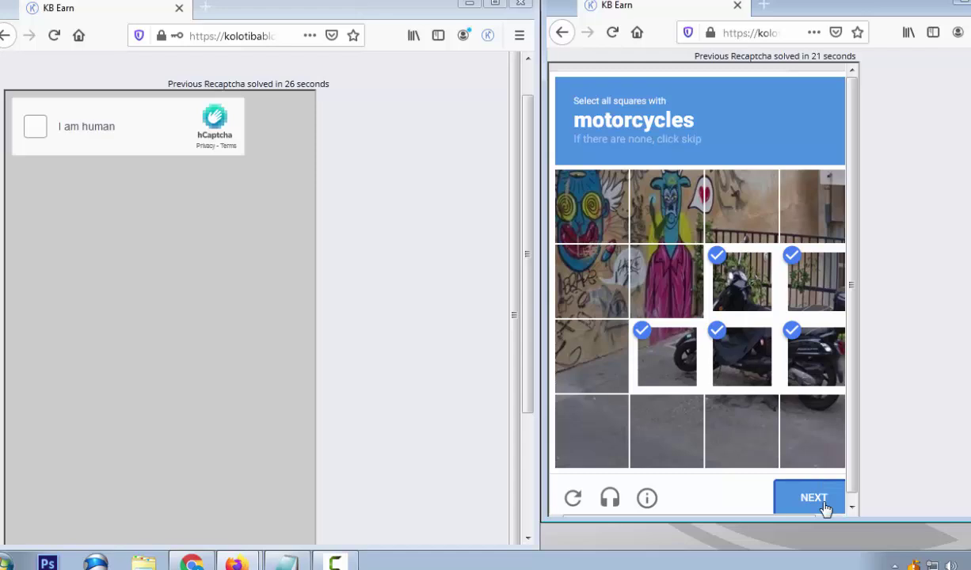
click(821, 500)
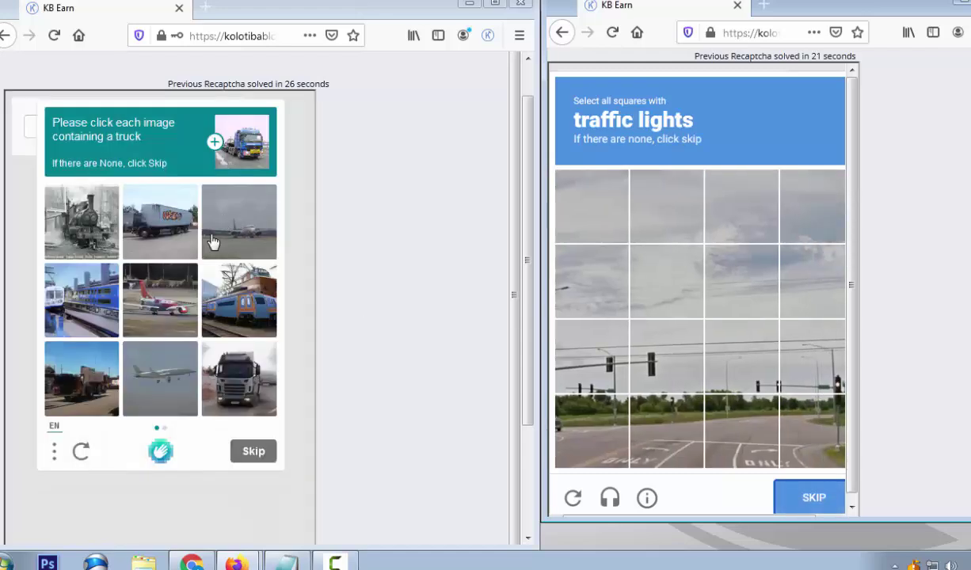
Pick the truck image, undo a mistaken train pick, and go to the second truck page
click(250, 309)
click(236, 315)
click(163, 234)
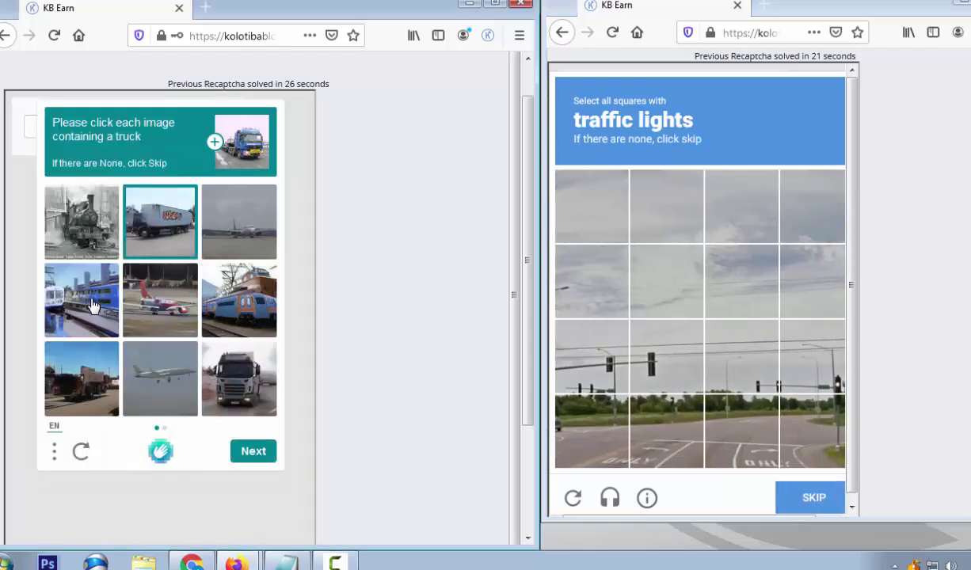
click(261, 453)
Mark four traffic-light squares and submit them
click(589, 348)
click(665, 354)
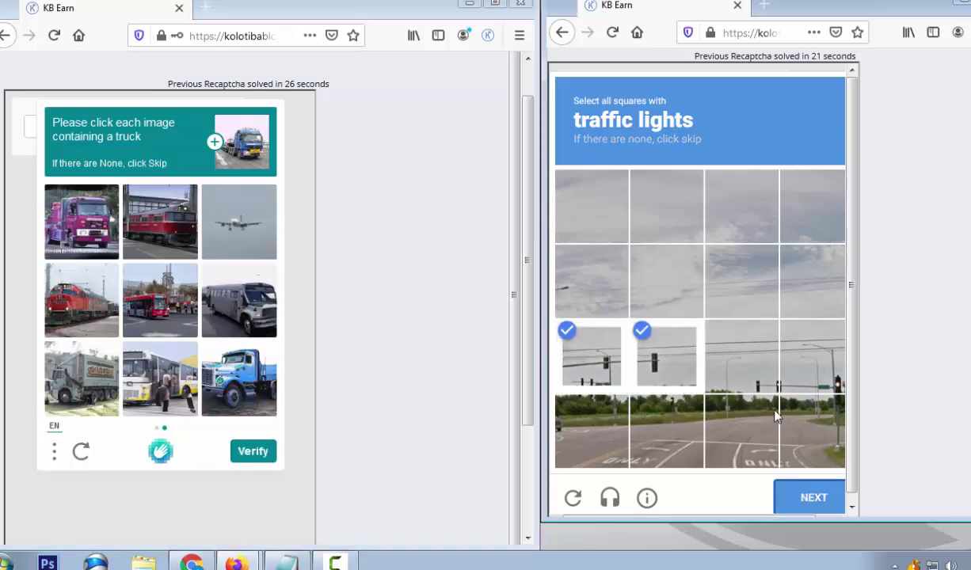
click(741, 357)
click(811, 357)
click(815, 497)
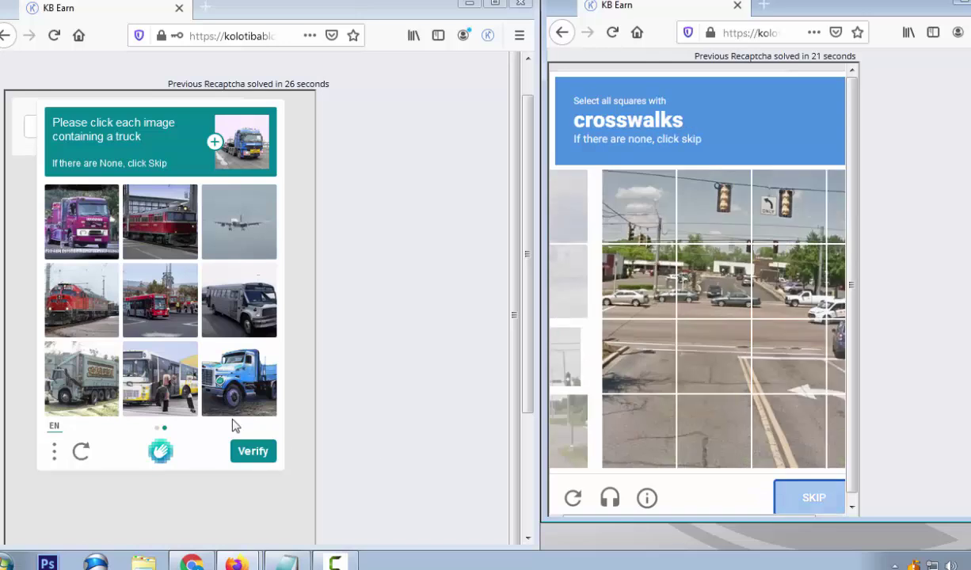
Select the blue, grey dump, pink and grey vehicle images and submit the truck answer
click(232, 392)
click(75, 372)
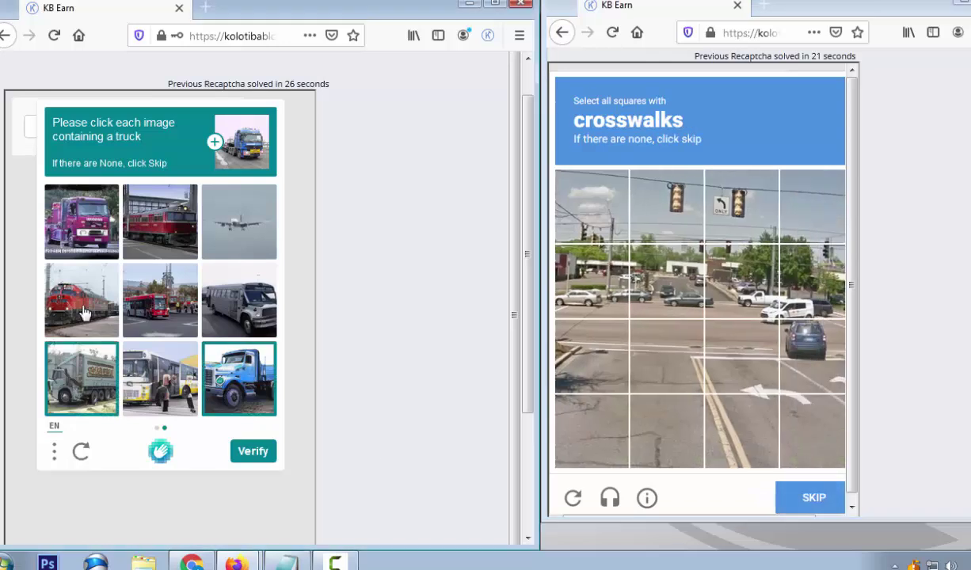
click(75, 237)
click(246, 324)
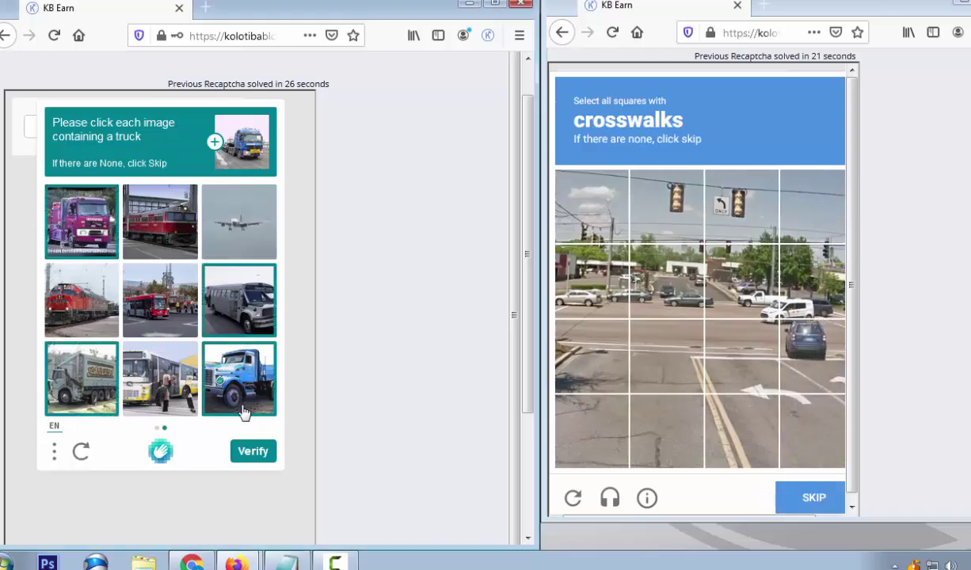
click(253, 451)
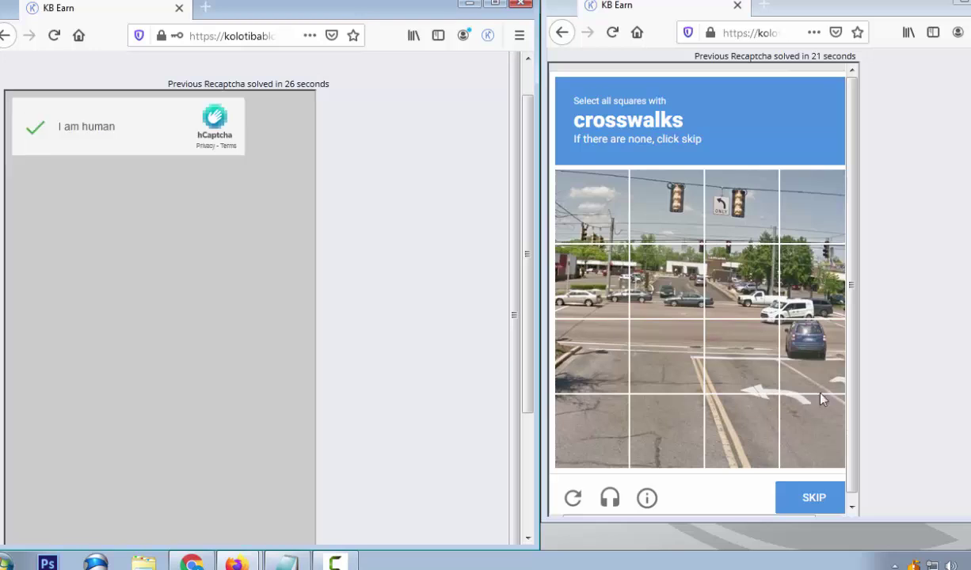
Skip the crosswalk challenge and submit nine bus squares
click(801, 508)
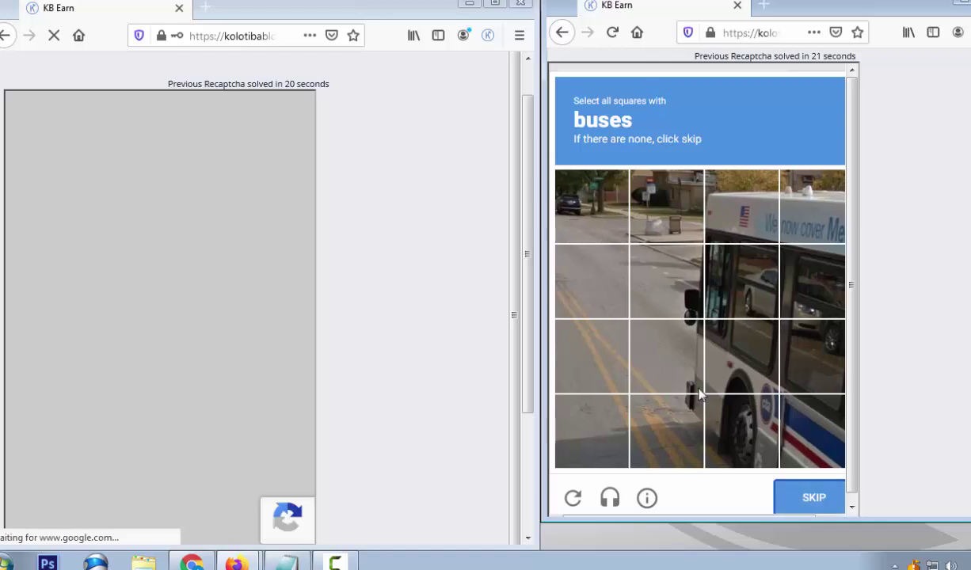
click(807, 435)
click(741, 431)
click(666, 357)
click(738, 361)
click(740, 284)
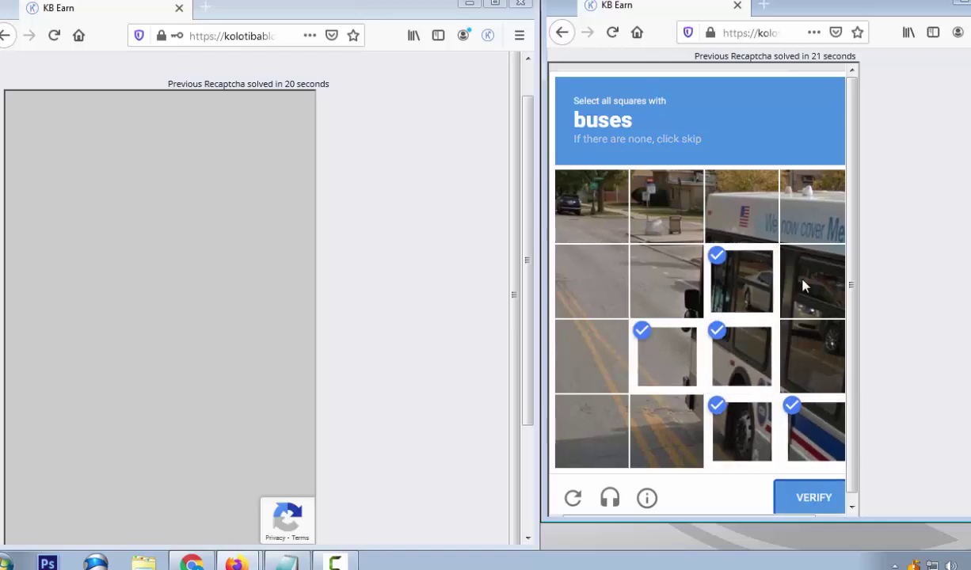
click(802, 285)
click(811, 356)
click(812, 206)
click(740, 204)
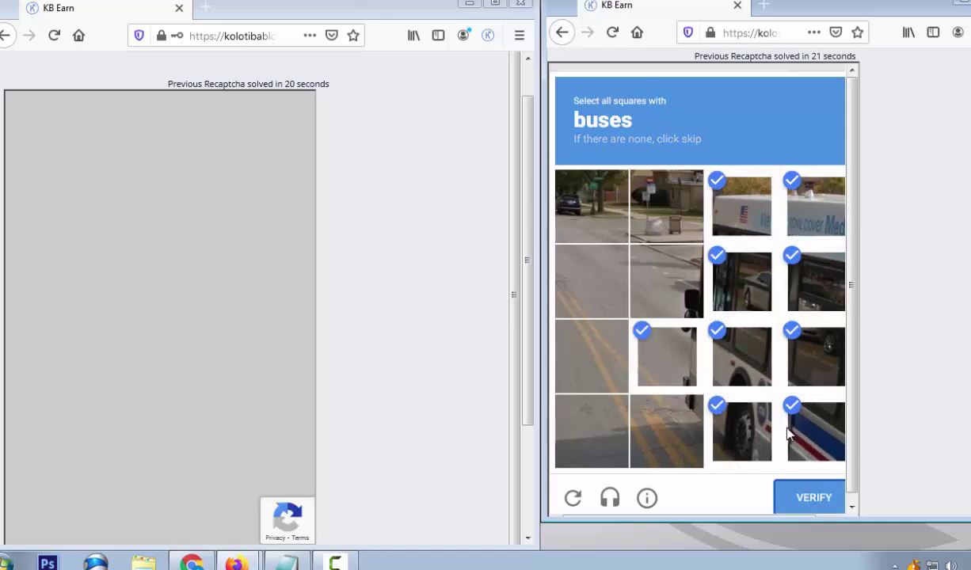
click(808, 499)
Confirm the bus answer and mark four traffic-light tiles before moving to the next image
click(654, 269)
click(740, 277)
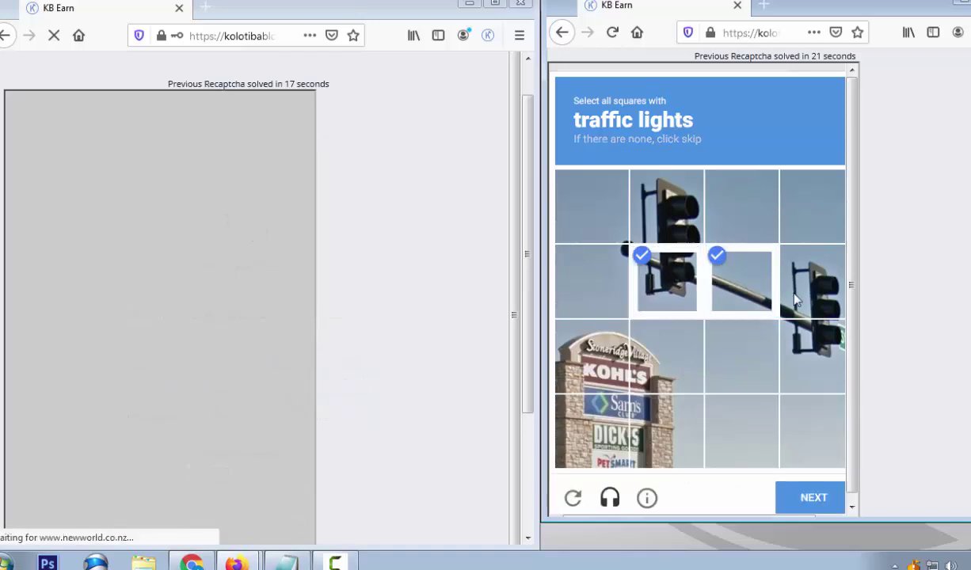
click(796, 299)
click(812, 348)
click(667, 204)
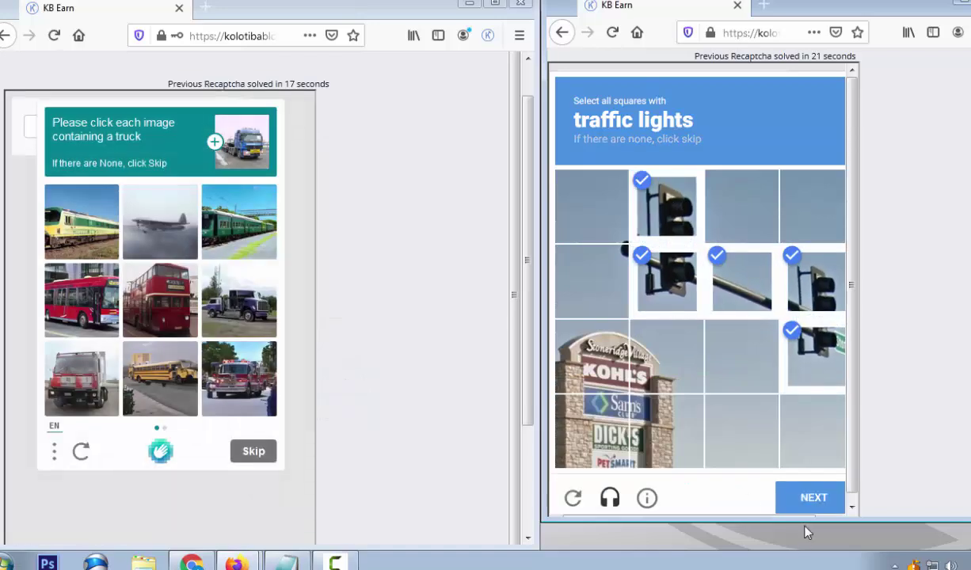
click(807, 508)
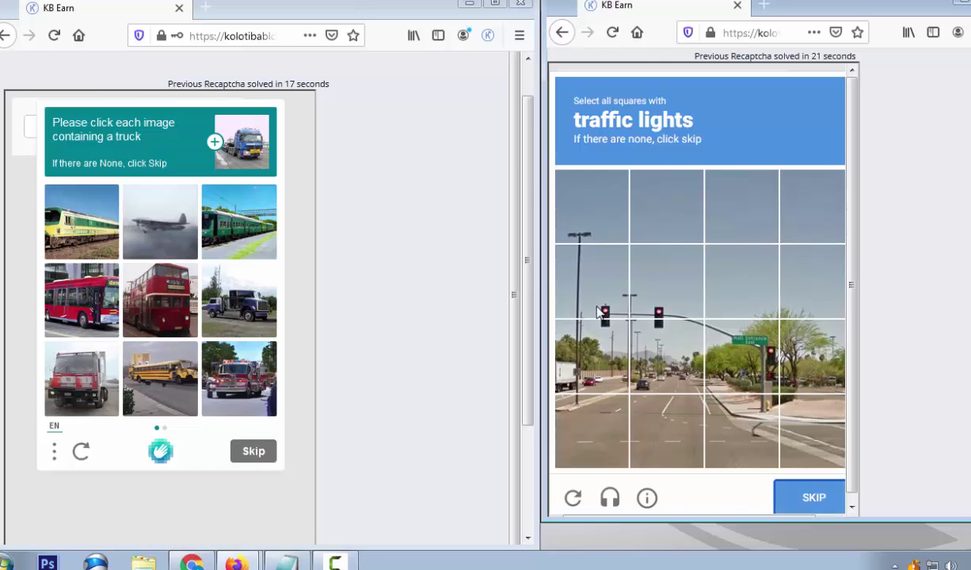
Mark five traffic-light tiles, then two more on the next image, and submit
click(591, 281)
click(666, 281)
click(737, 352)
click(594, 352)
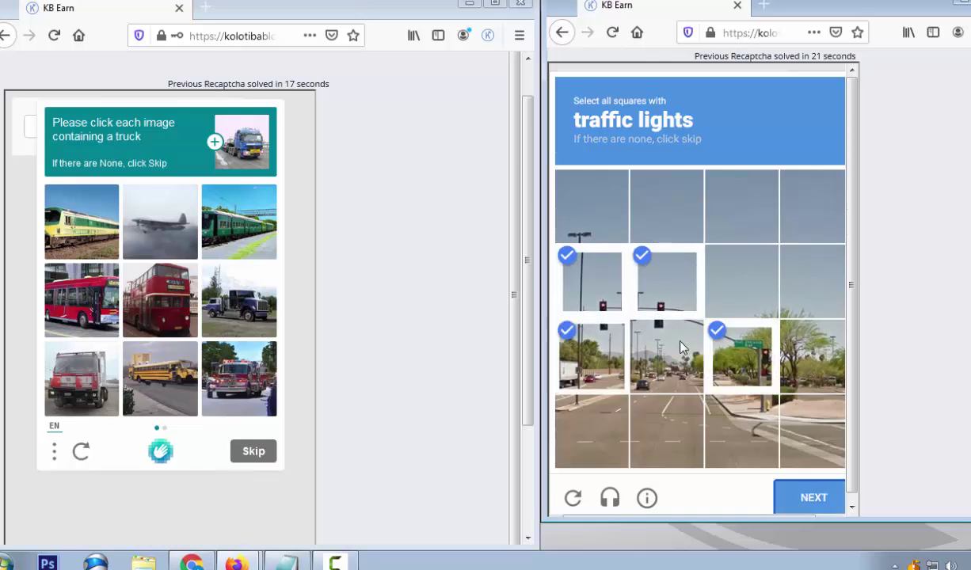
click(653, 328)
click(813, 499)
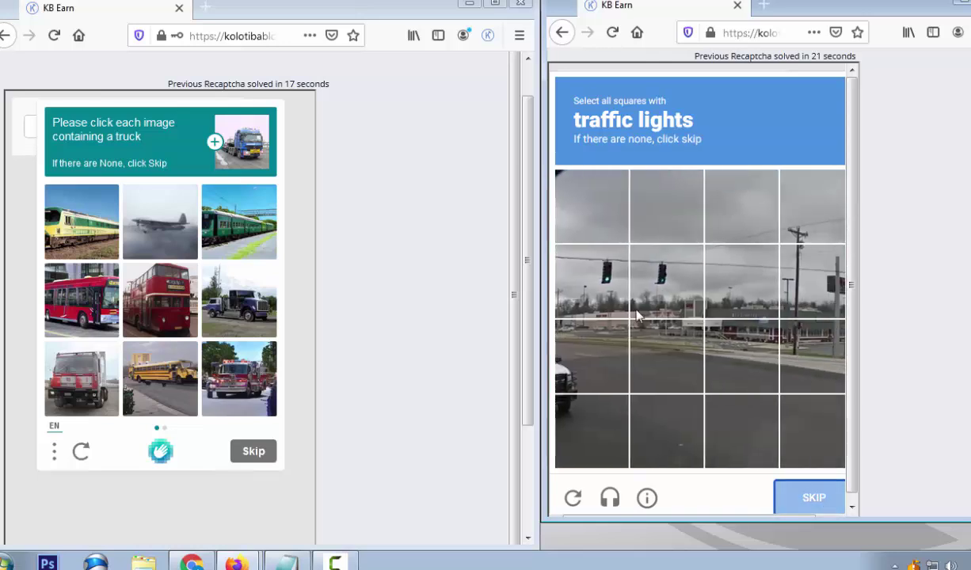
click(635, 284)
click(618, 282)
click(804, 500)
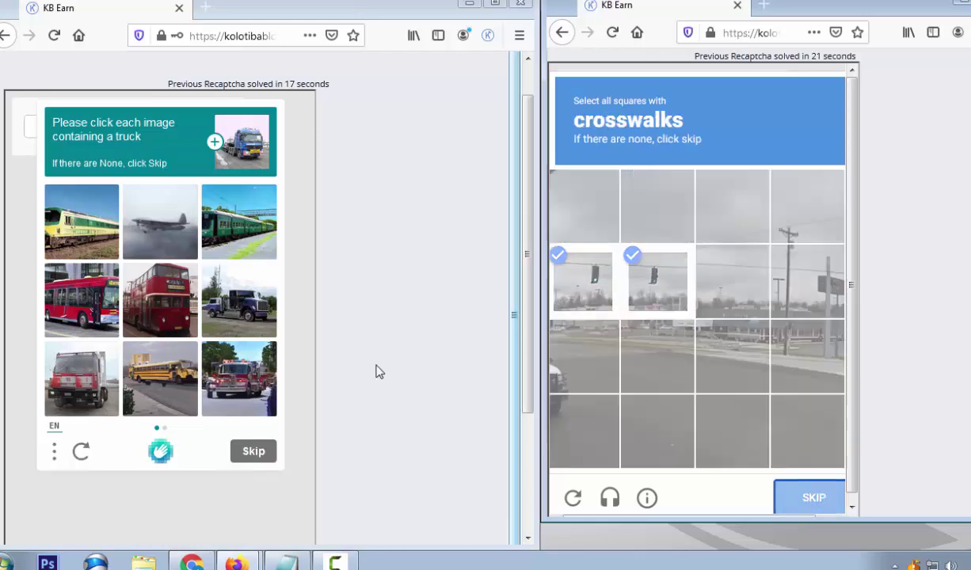
Select three truck images and advance to the second truck page
click(67, 380)
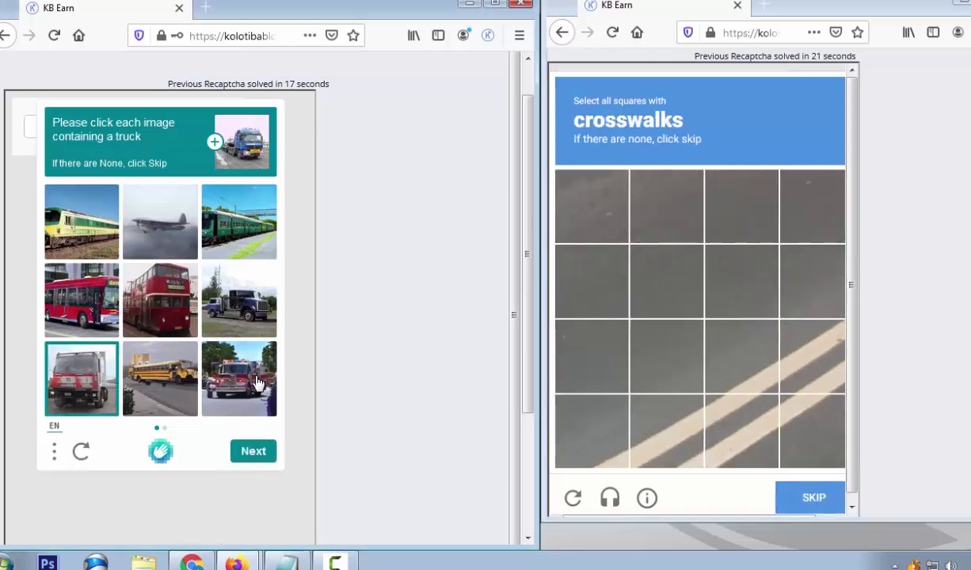
click(244, 369)
click(162, 368)
click(251, 458)
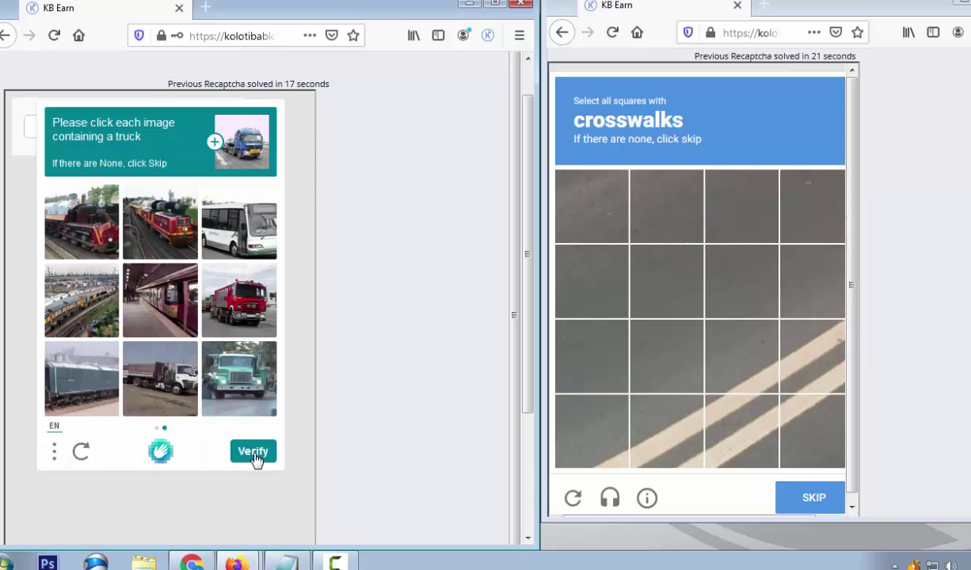
Mark six crosswalk tiles and submit the selection
click(665, 431)
click(740, 427)
click(812, 352)
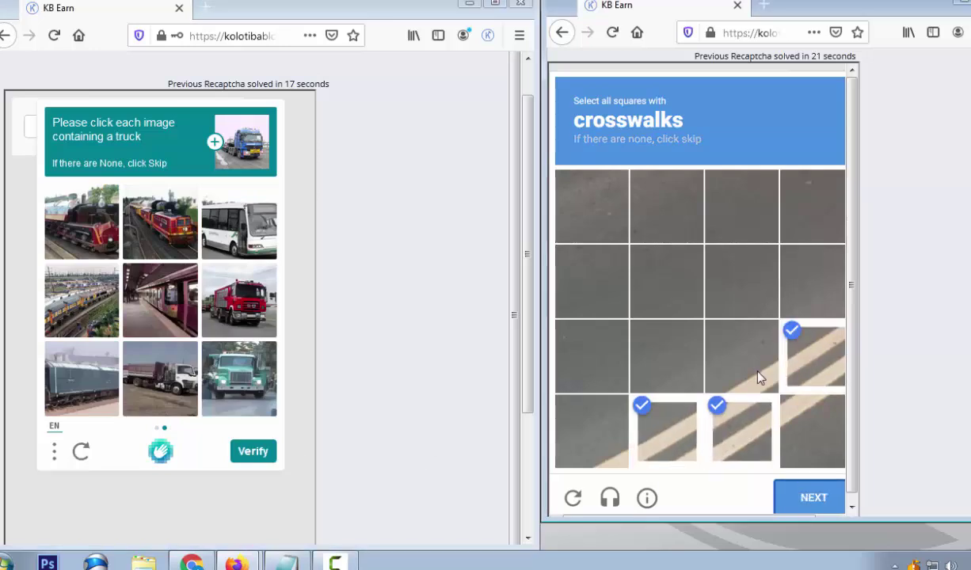
click(740, 353)
click(812, 431)
click(602, 443)
click(803, 499)
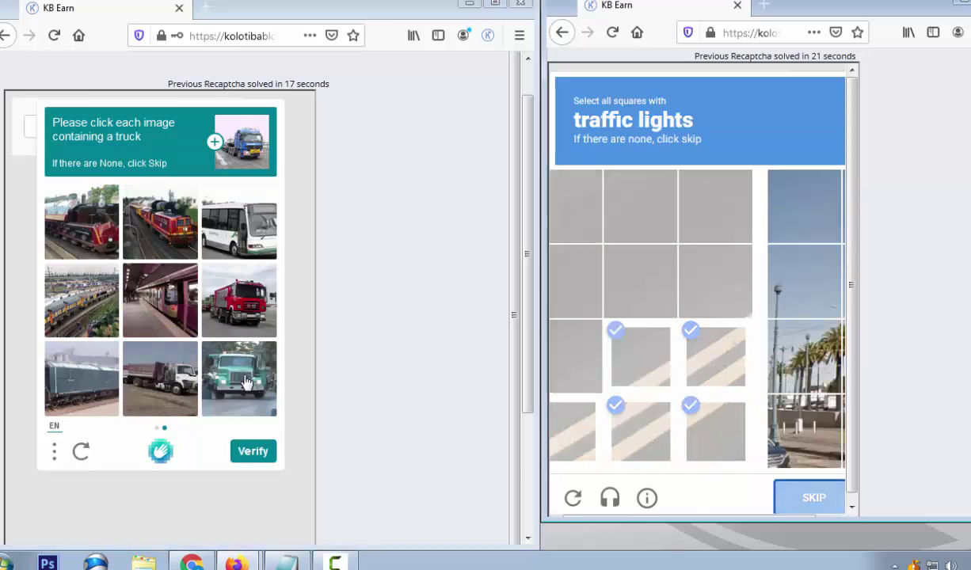
Submit the truck hCaptcha with the fire truck and one more image, then a two-tile traffic-light round
click(246, 323)
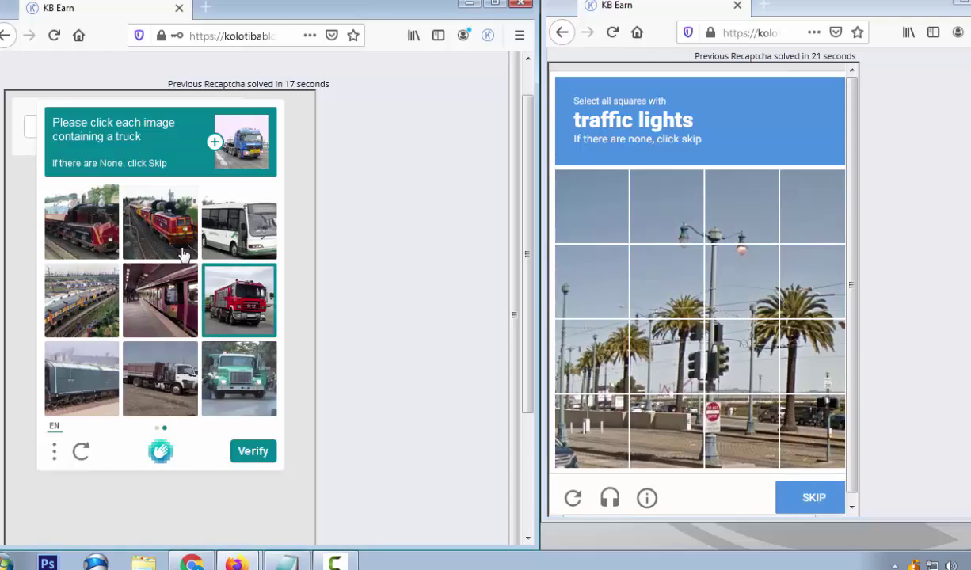
click(92, 382)
click(253, 453)
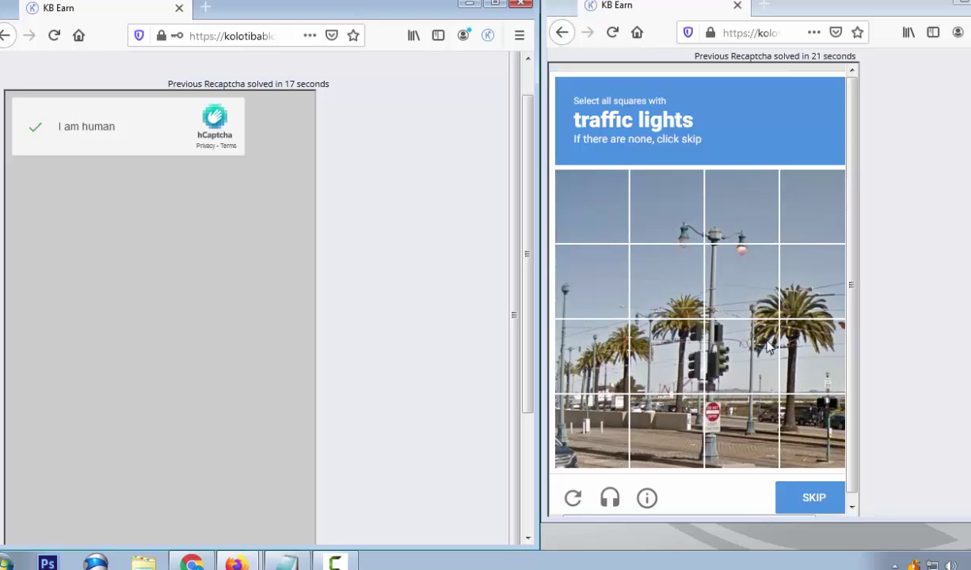
click(740, 386)
click(666, 356)
click(815, 498)
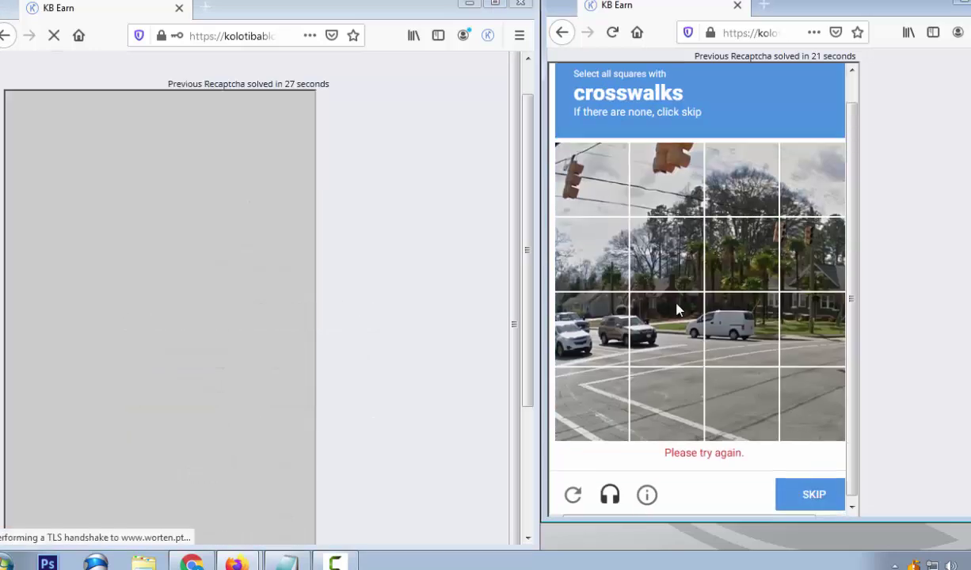
Mark five crosswalk tiles and submit the selection
click(599, 418)
click(670, 427)
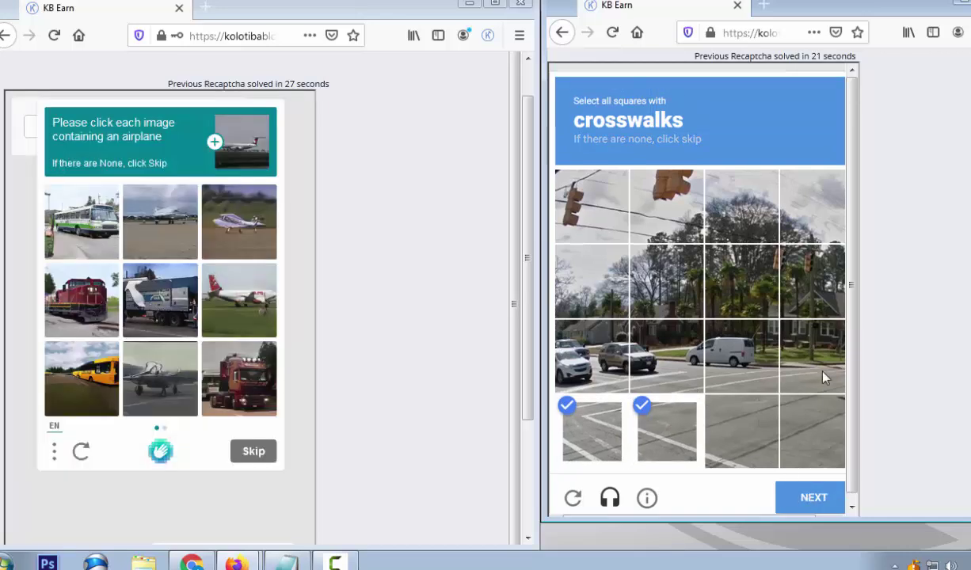
click(822, 378)
click(737, 372)
click(663, 373)
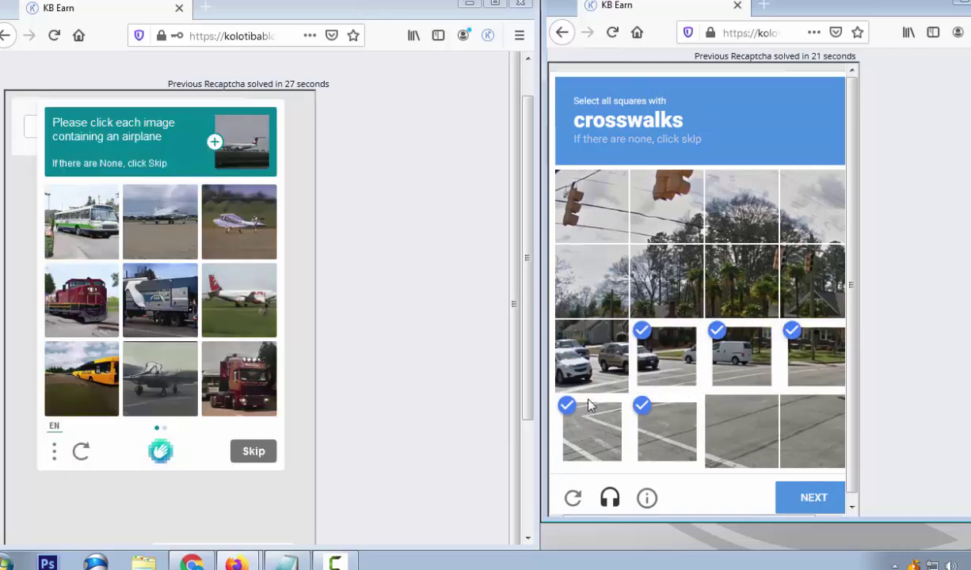
click(813, 499)
Select three airplane images and advance to the second airplane page
click(231, 251)
click(248, 297)
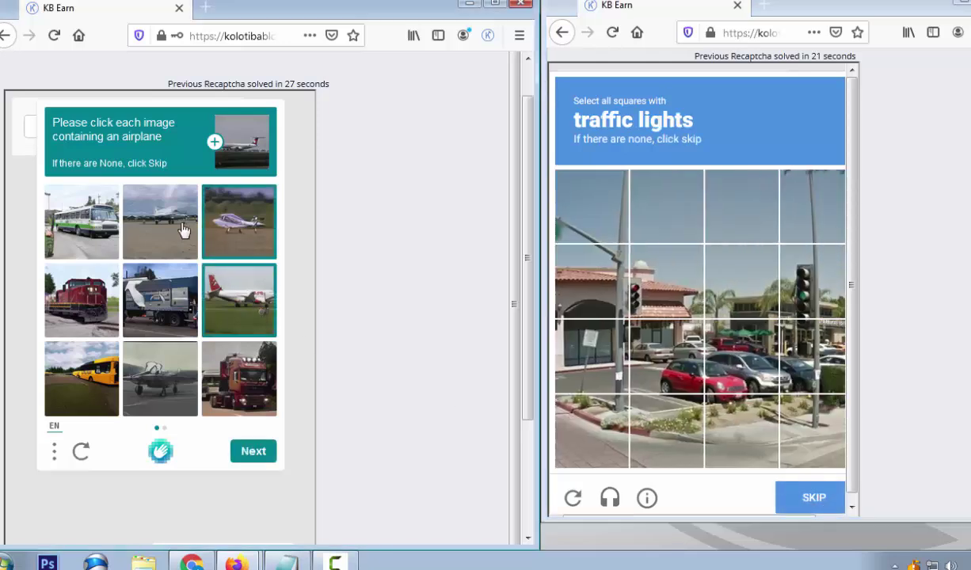
click(180, 223)
click(256, 460)
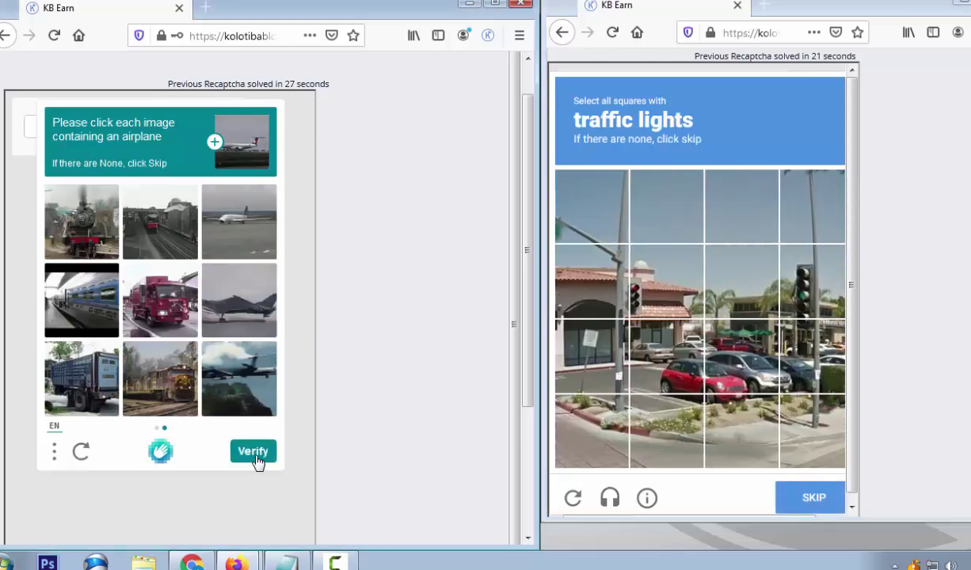
Skip the unfinished reCAPTCHA task on the right and submit three airplane images on the left
scroll(811, 478, down, 3)
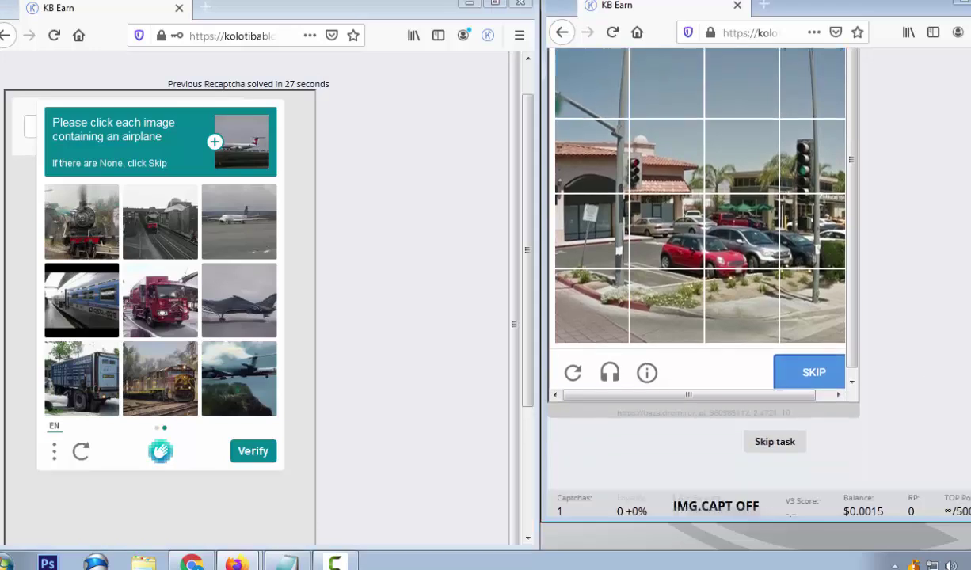
click(775, 433)
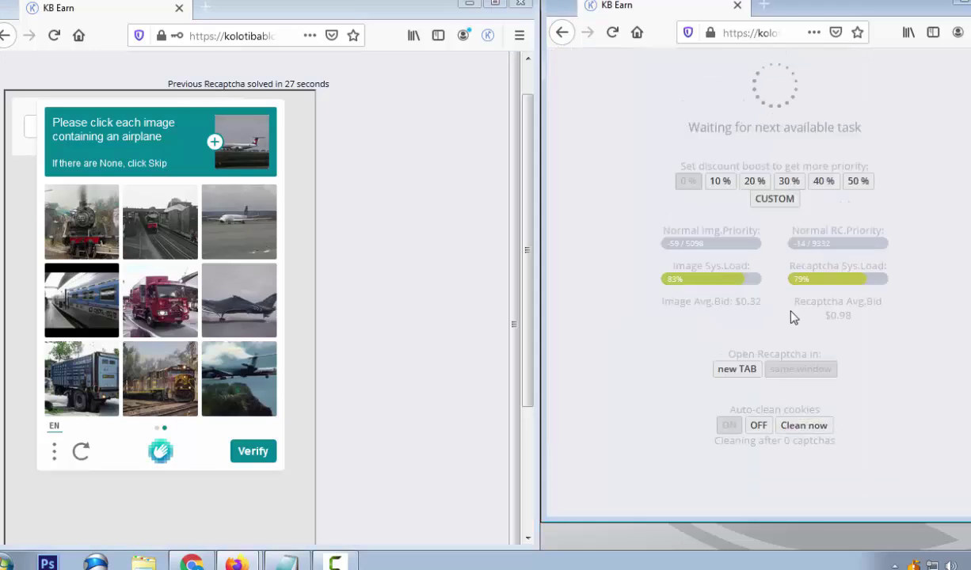
click(239, 379)
click(238, 291)
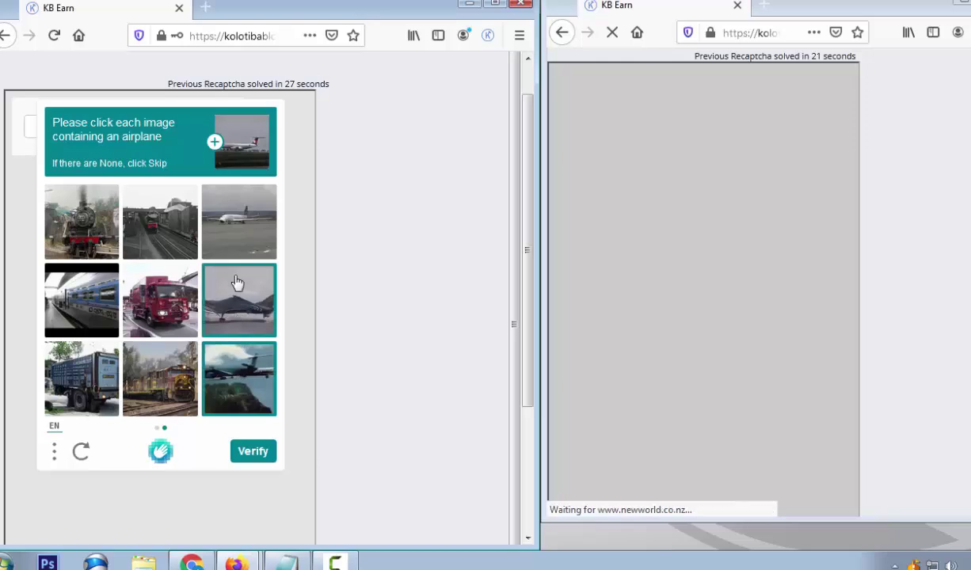
click(239, 222)
click(248, 464)
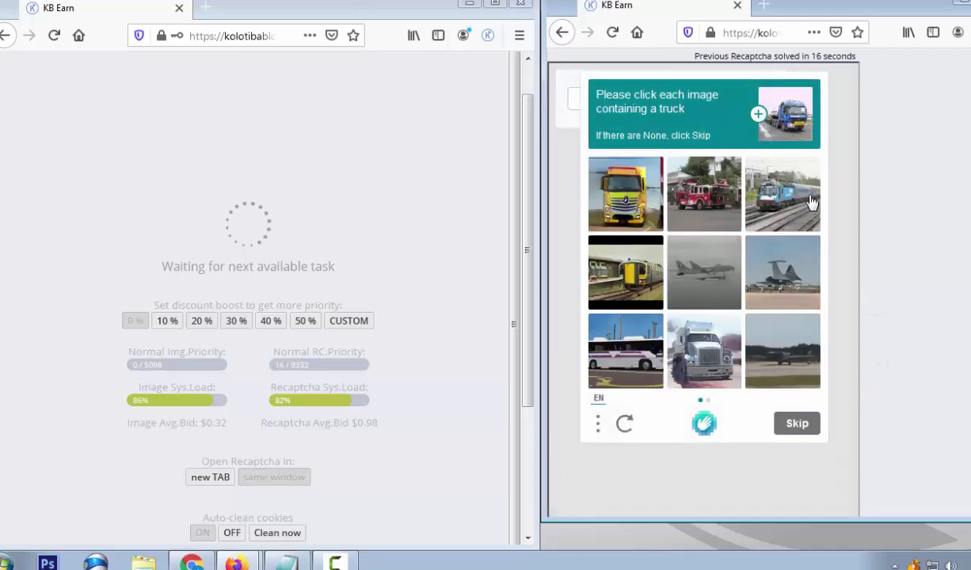
Pick the fire, yellow and white trucks, then the red and red fire-truck images on page two
click(712, 213)
click(622, 203)
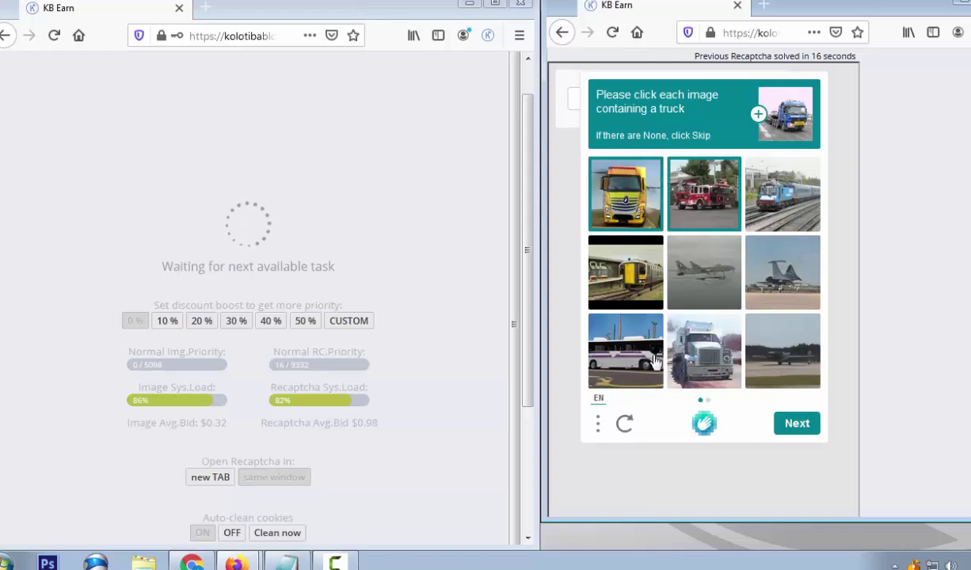
click(726, 376)
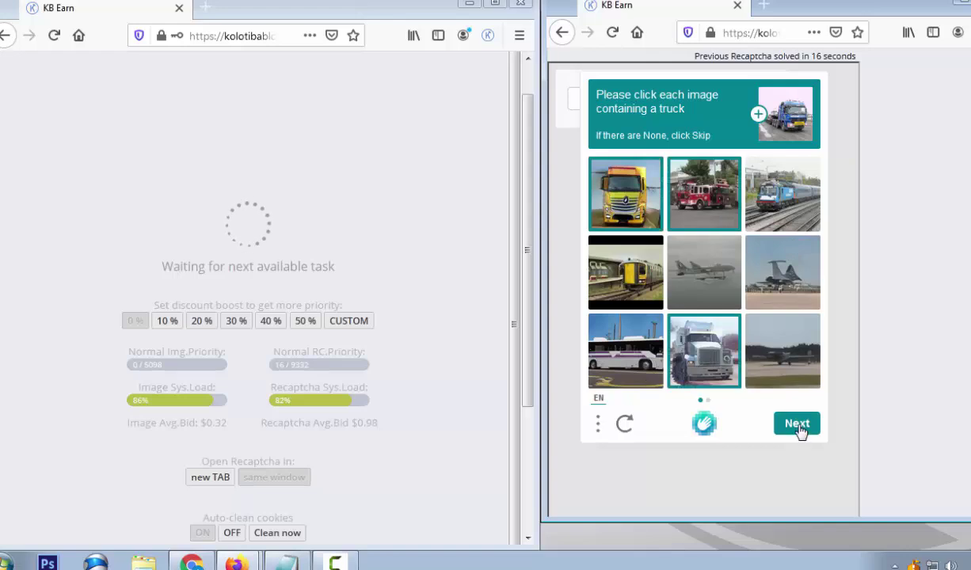
click(796, 424)
click(687, 213)
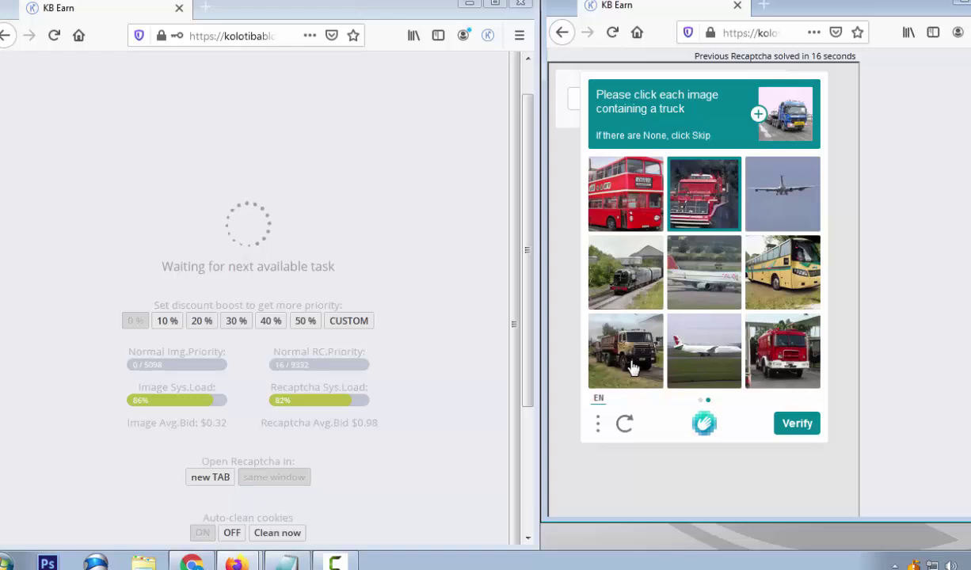
click(794, 360)
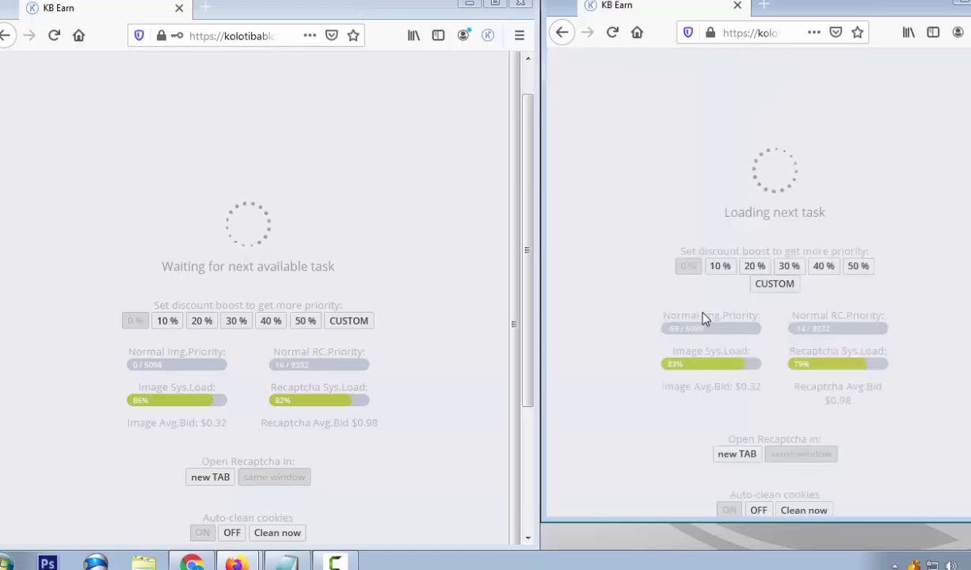
Mark three crosswalk tiles and submit the first crosswalk round
scroll(503, 396, down, 2)
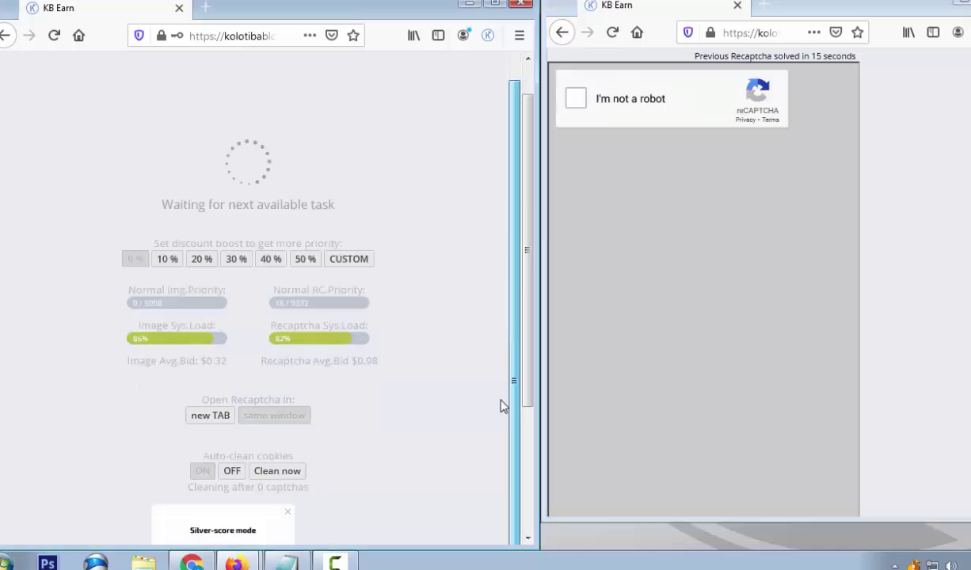
scroll(354, 400, down, 3)
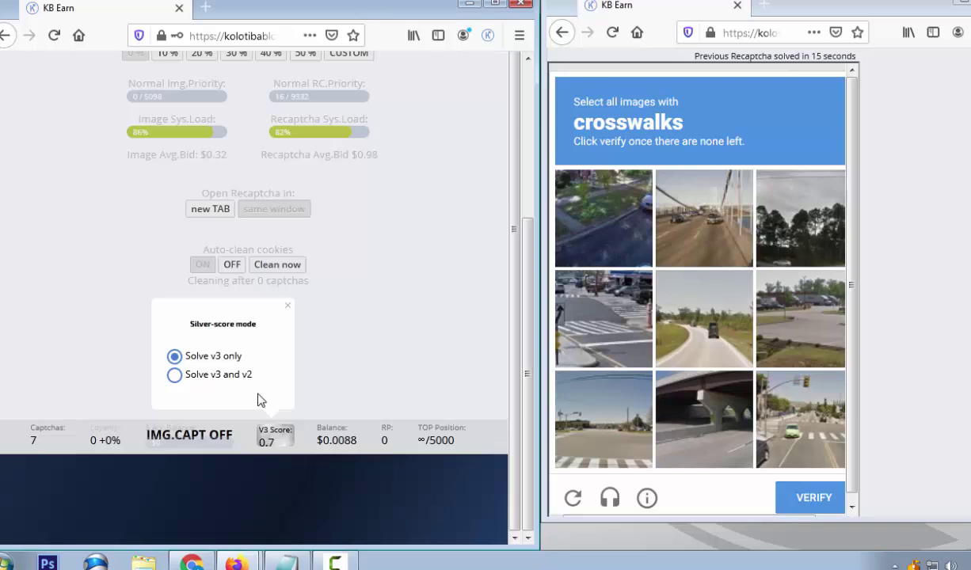
click(613, 334)
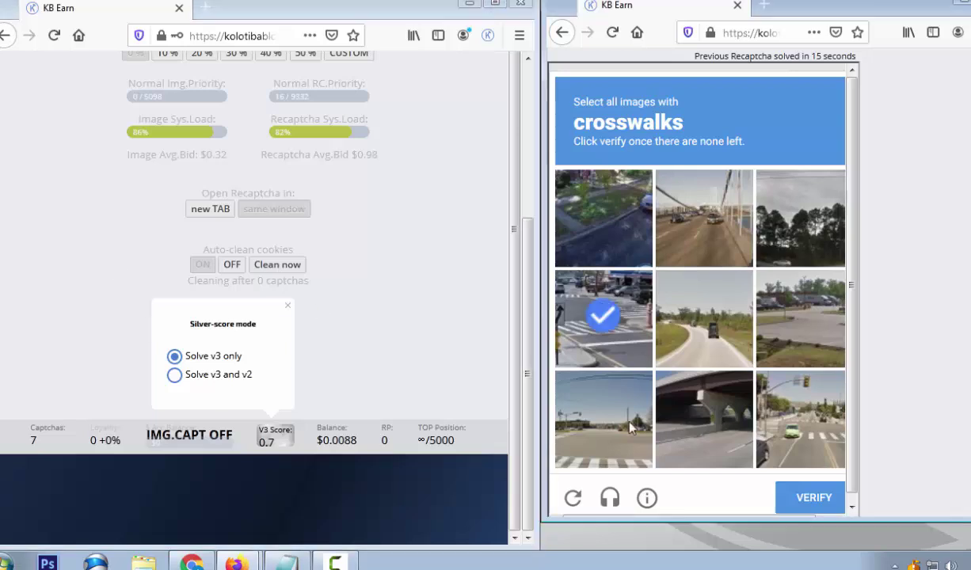
click(602, 418)
click(784, 415)
click(820, 492)
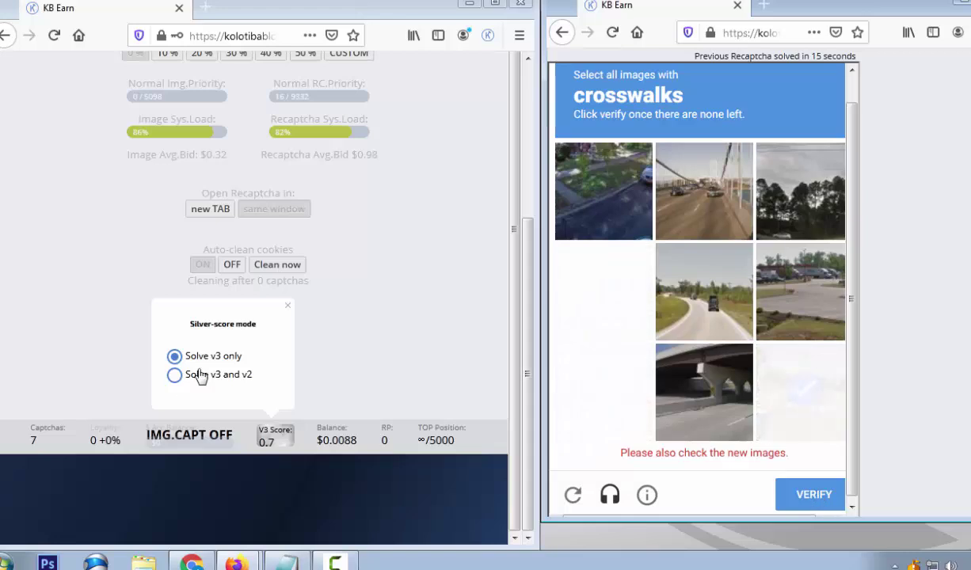
Switch silver-score mode to solve v3 and v2, then submit two more crosswalk tiles
click(174, 375)
drag(514, 286, 513, 188)
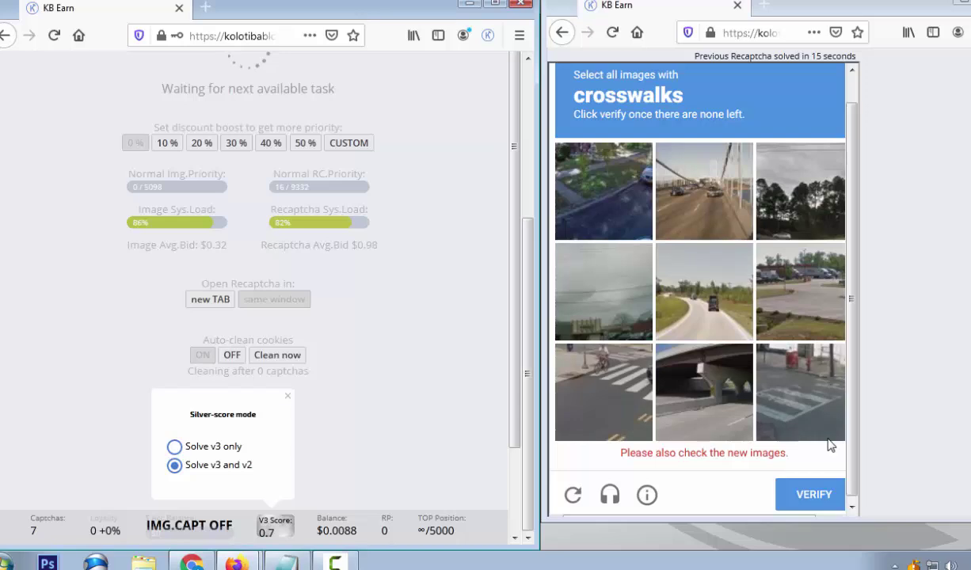
click(827, 443)
click(614, 396)
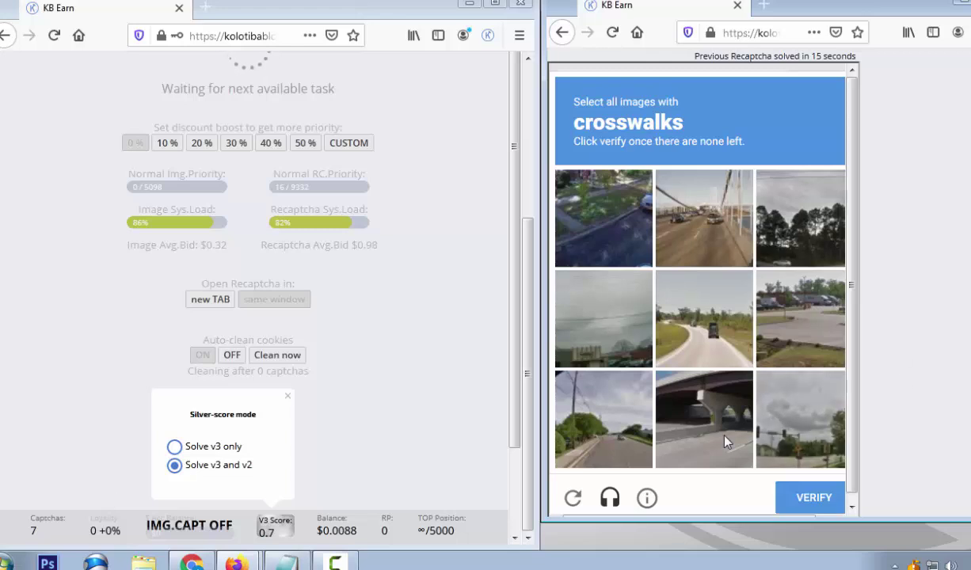
click(816, 504)
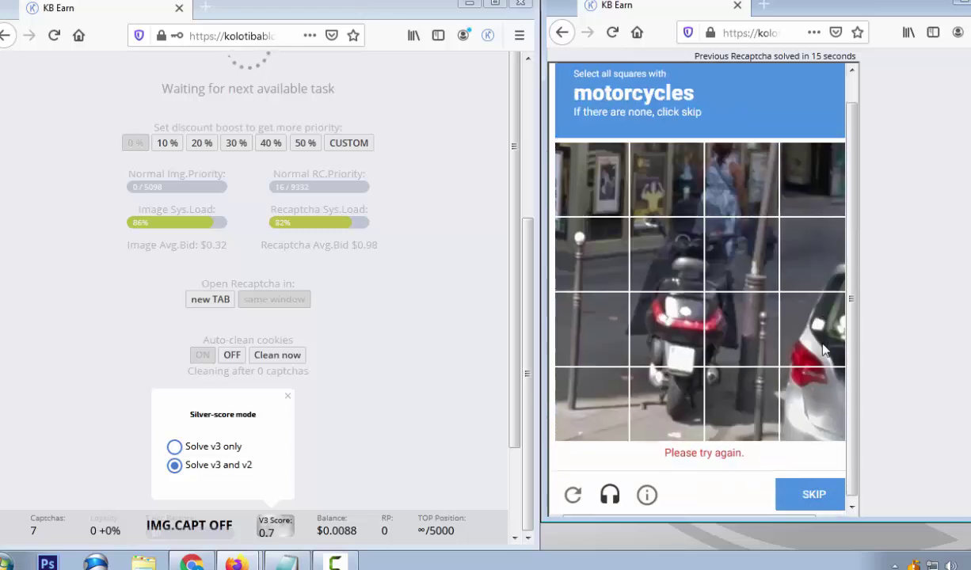
Mark the five motorcycle squares, submit them, and scroll down the right page
click(689, 342)
click(742, 282)
click(666, 281)
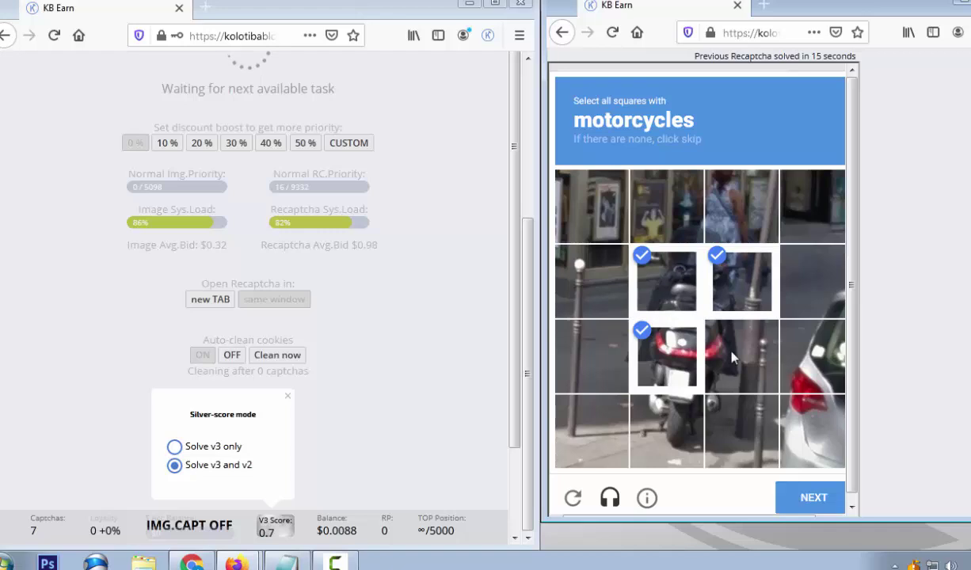
click(742, 357)
click(688, 415)
click(813, 500)
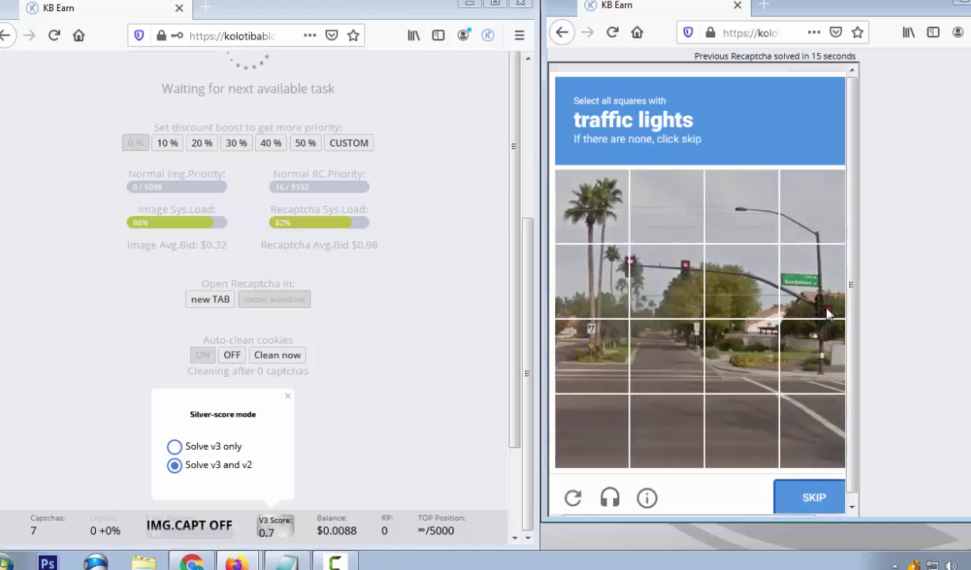
scroll(950, 419, down, 5)
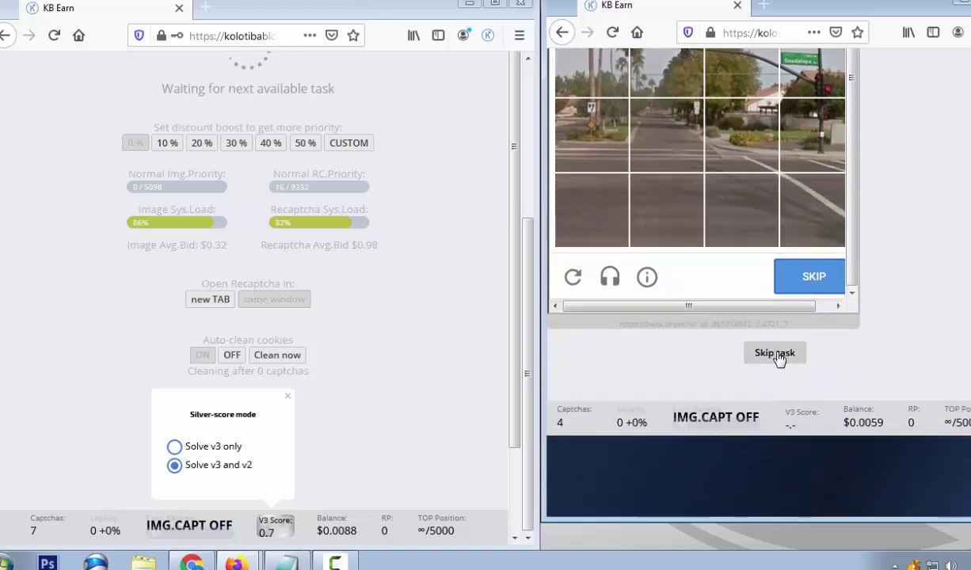
Skip the traffic-lights task, then pick the truck images on both hCaptcha pages and verify
click(776, 354)
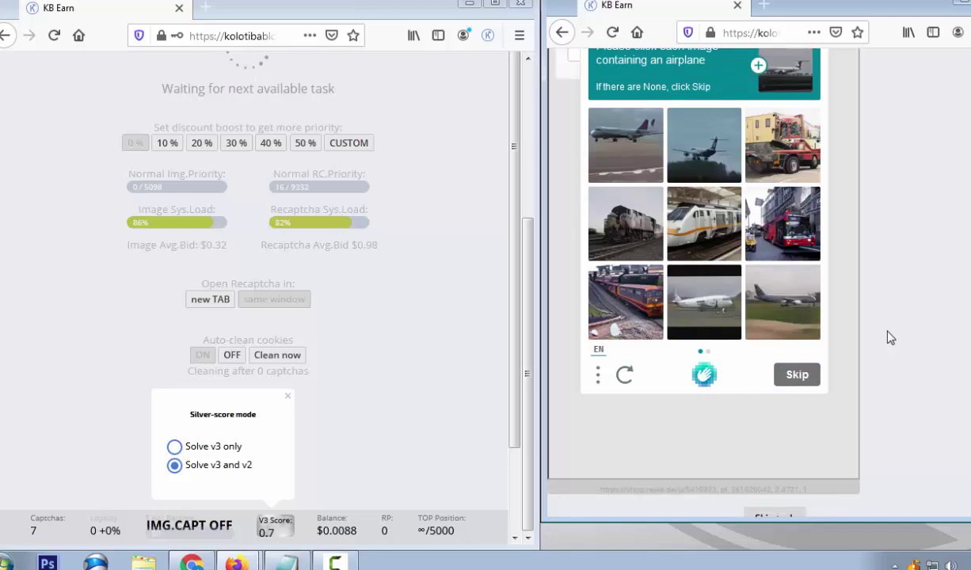
click(637, 285)
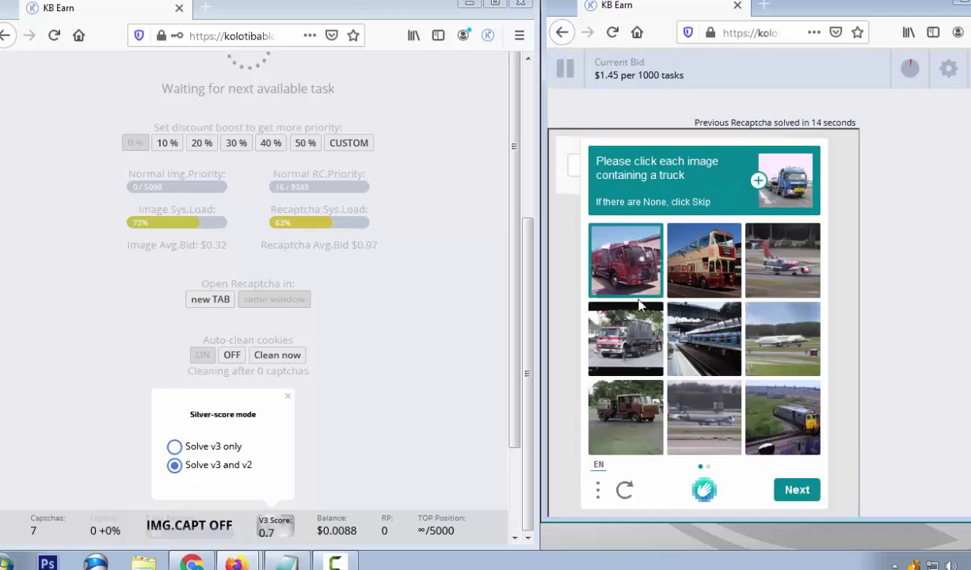
click(621, 332)
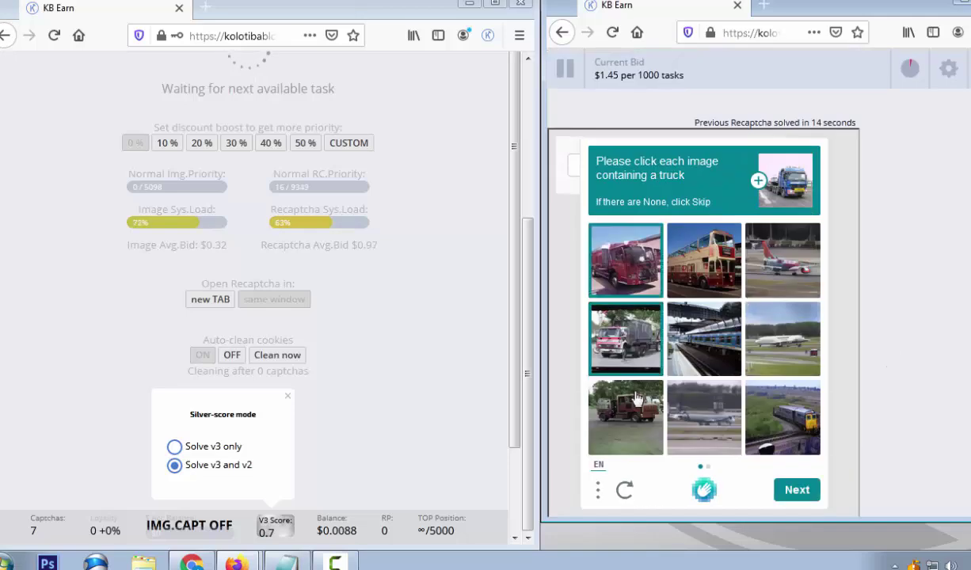
click(804, 496)
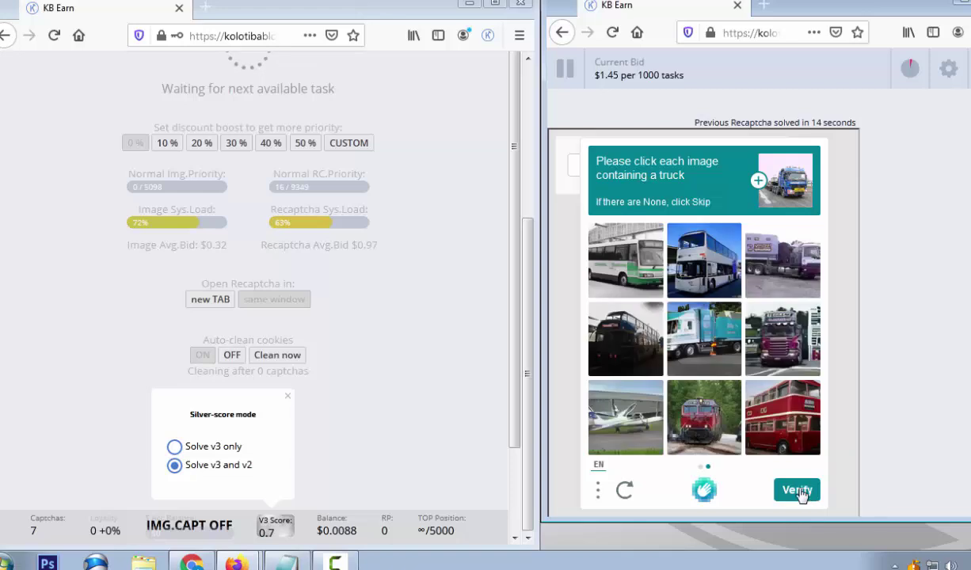
click(769, 341)
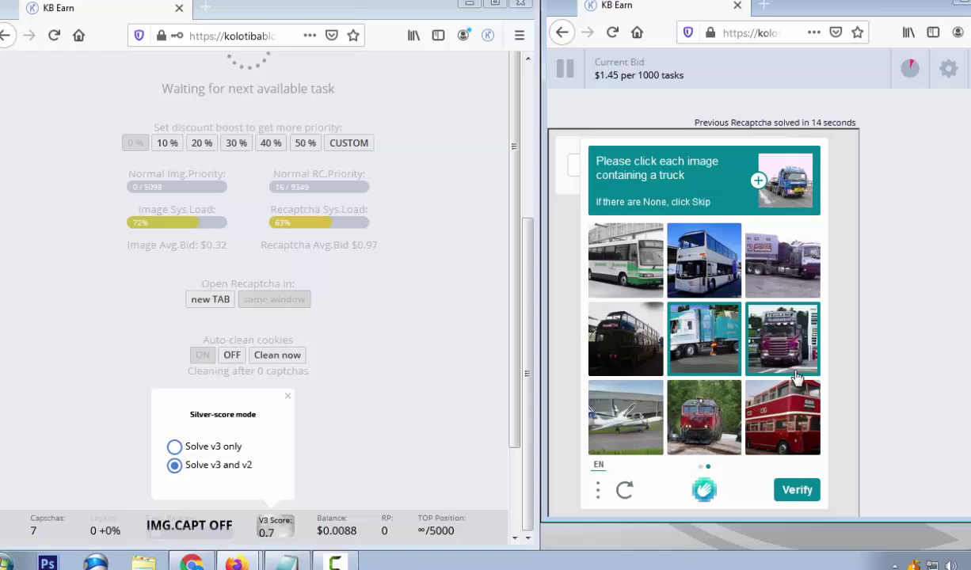
click(801, 273)
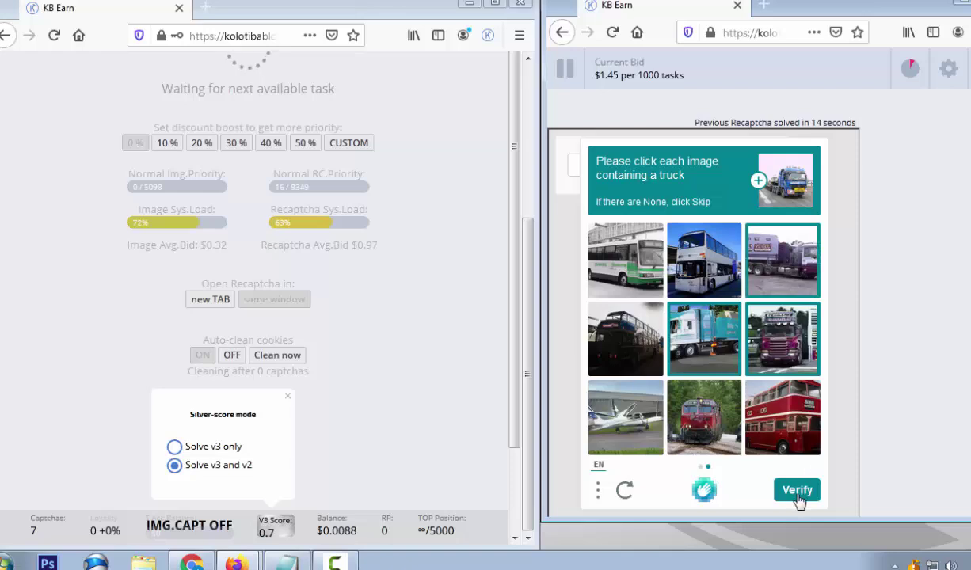
click(798, 492)
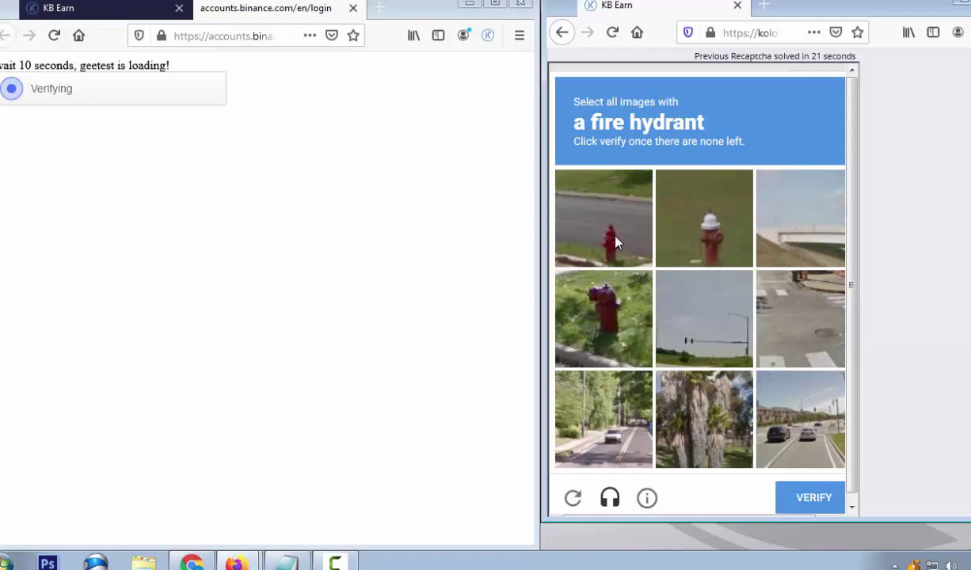
Submit the fire-hydrant tiles and solve the GeeTest key, ball, glove icon order
click(615, 239)
click(603, 319)
click(704, 218)
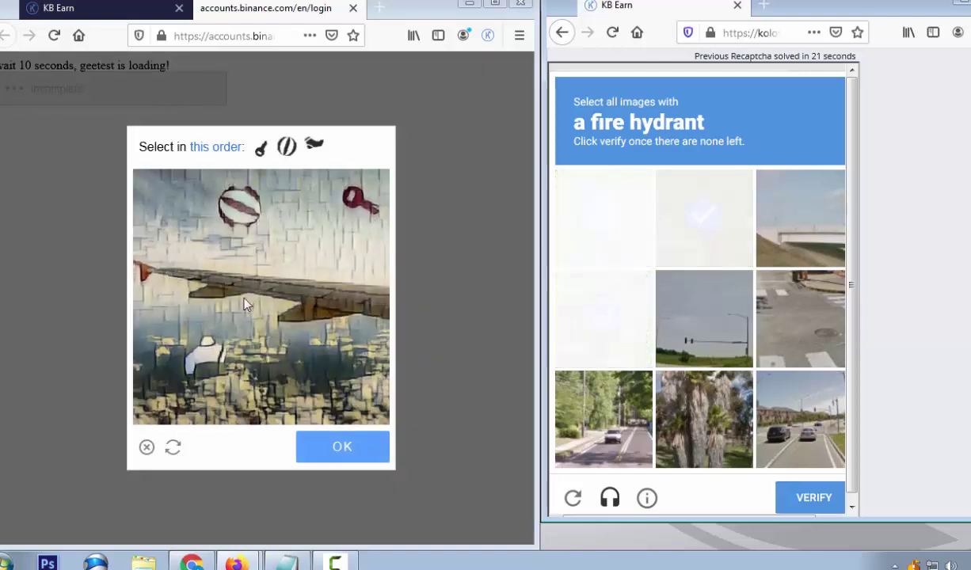
click(350, 198)
click(245, 209)
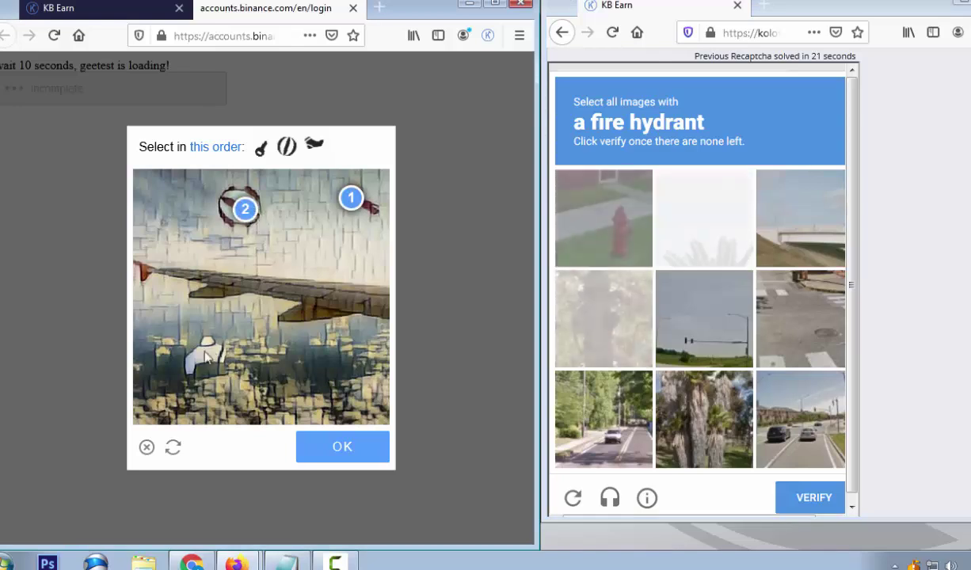
click(203, 349)
click(591, 217)
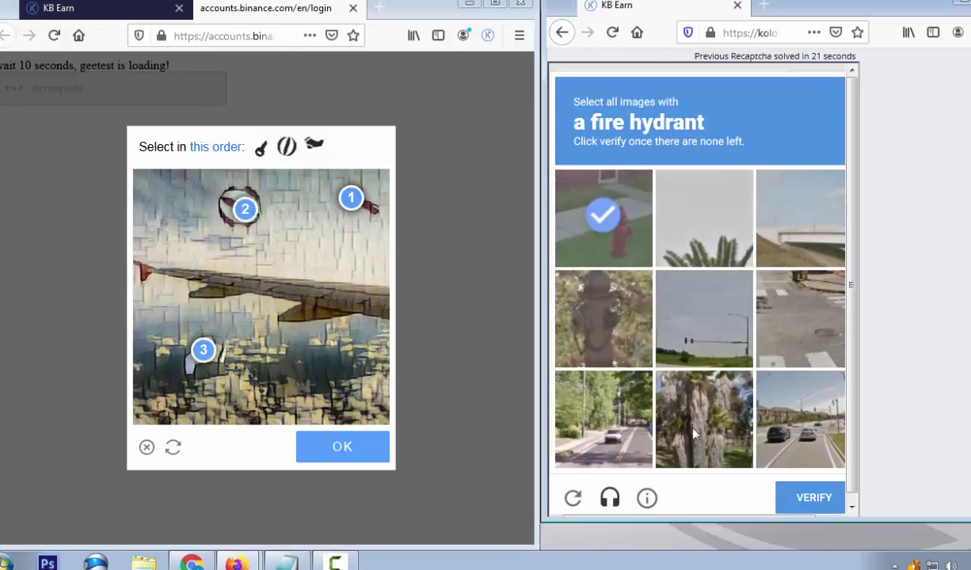
click(340, 448)
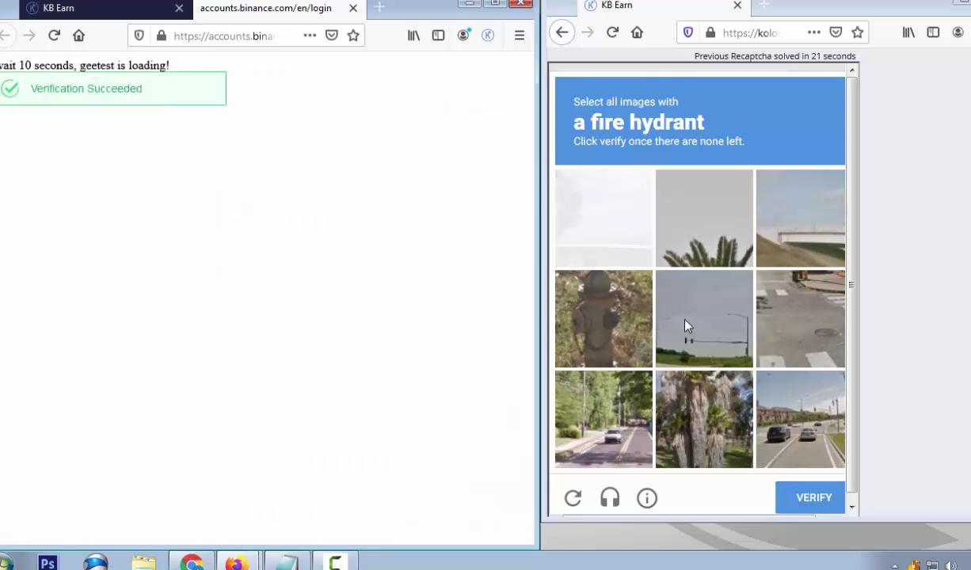
click(603, 317)
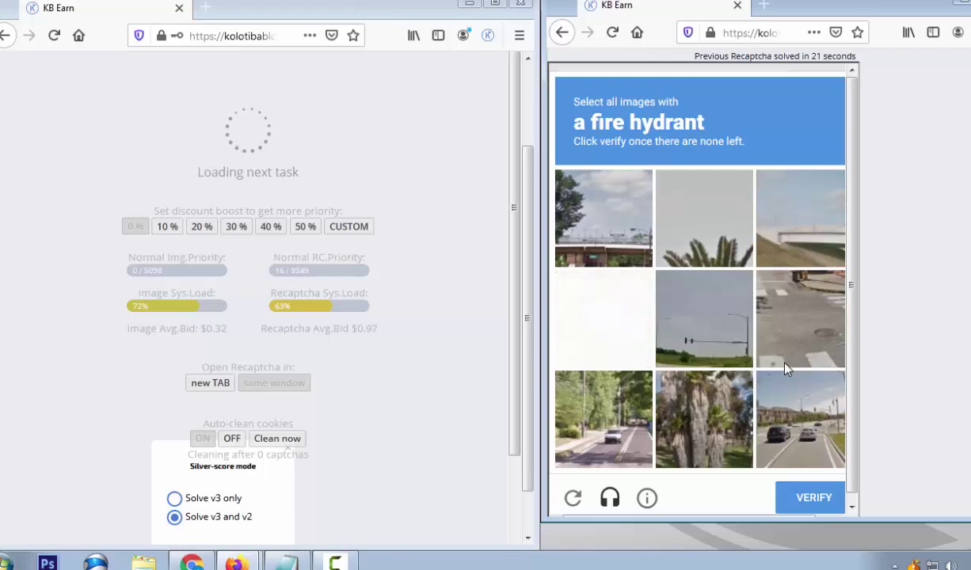
click(814, 504)
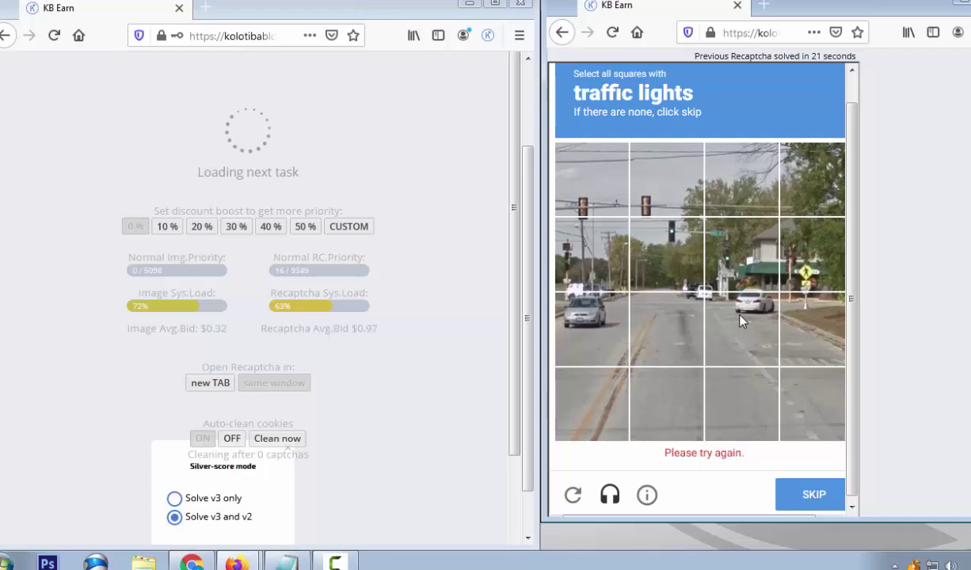
Tick the traffic-light squares on two successive images and submit them
click(671, 243)
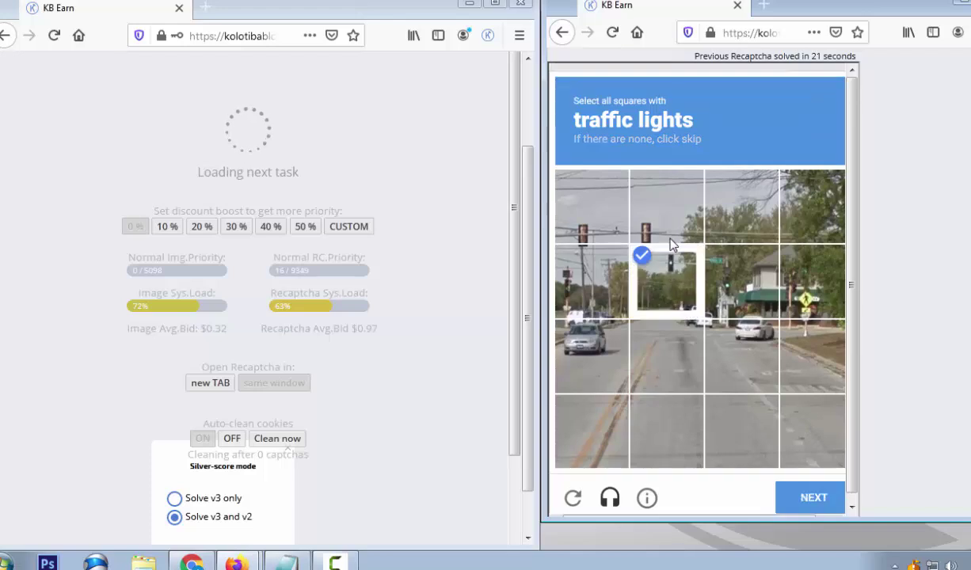
click(717, 277)
click(825, 510)
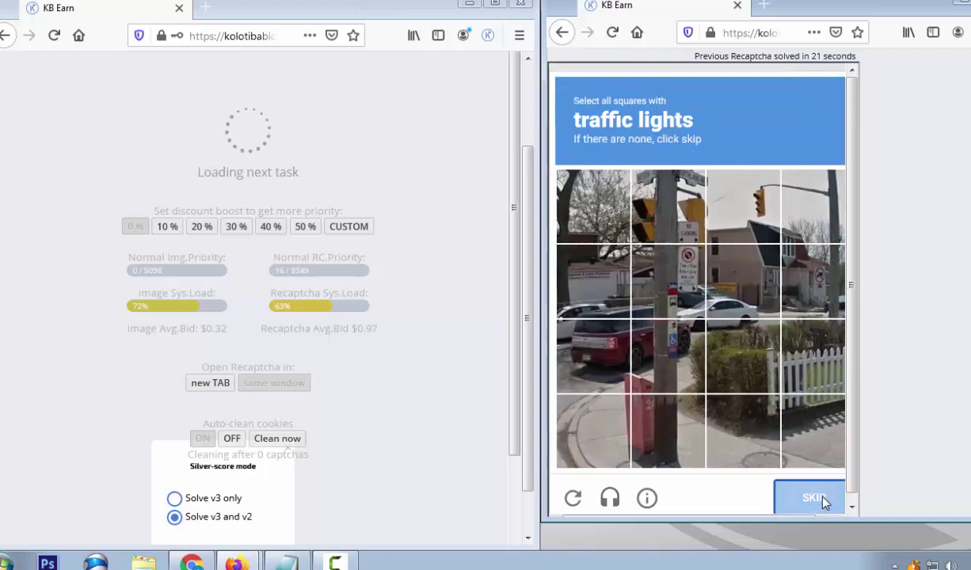
click(734, 225)
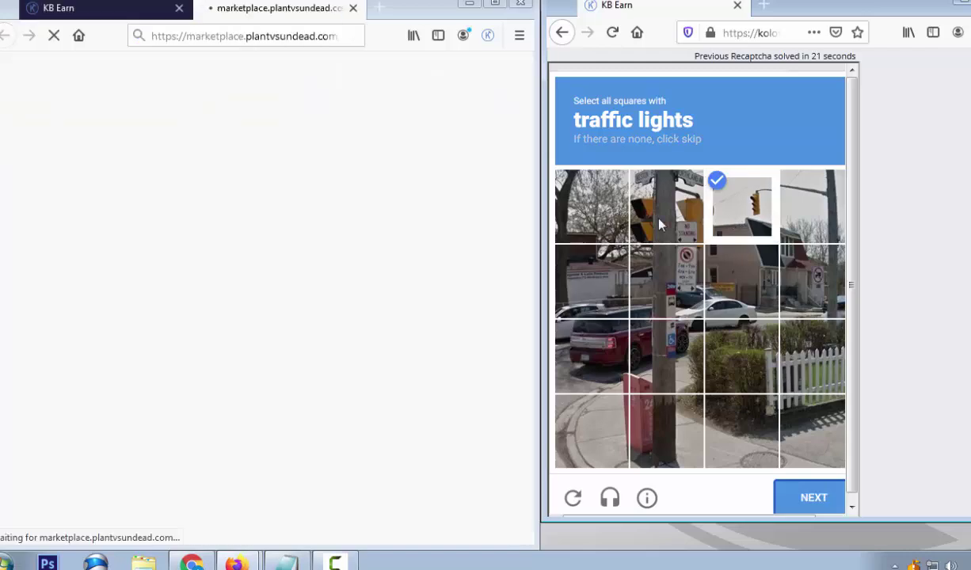
click(637, 208)
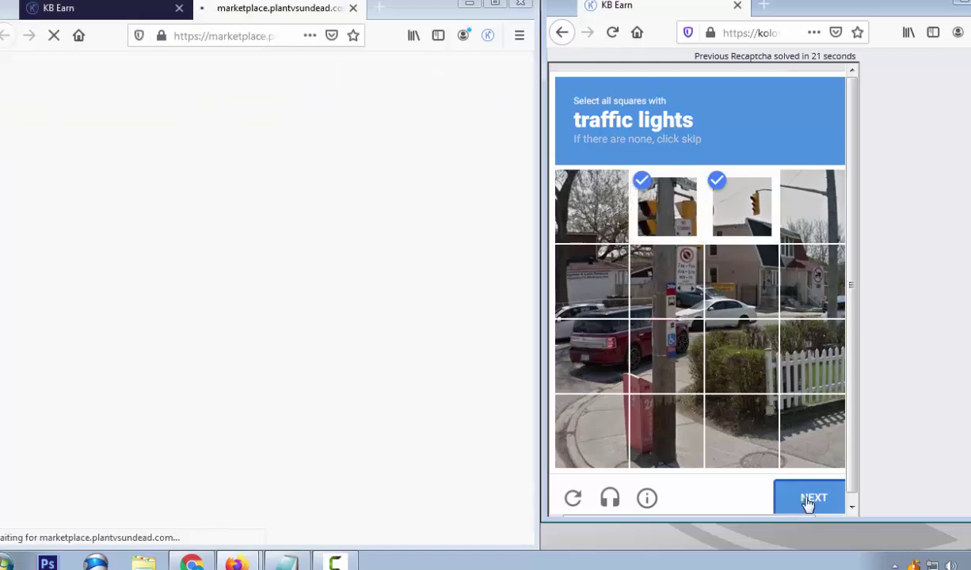
click(811, 505)
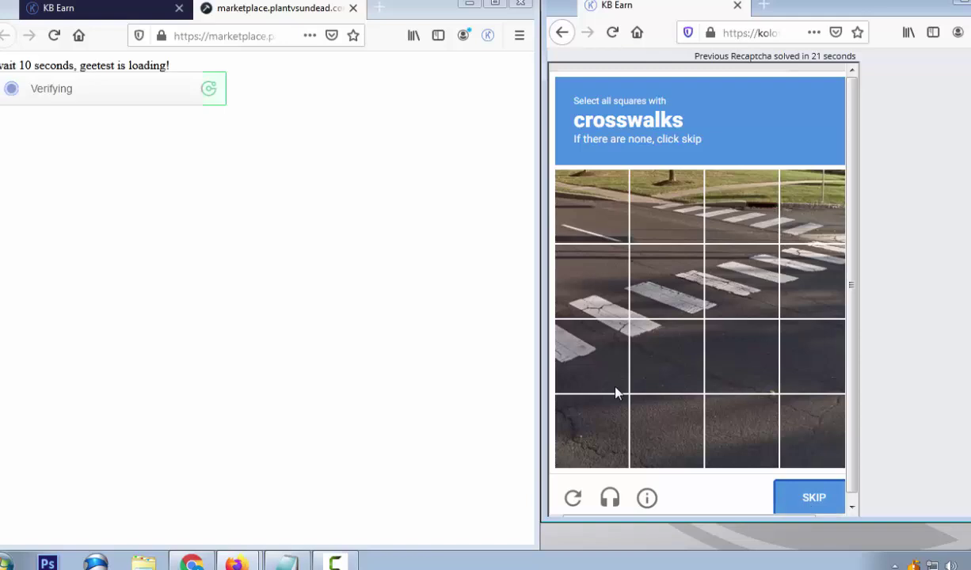
Mark the eight crosswalk squares and submit the grid
click(592, 366)
click(657, 309)
click(738, 281)
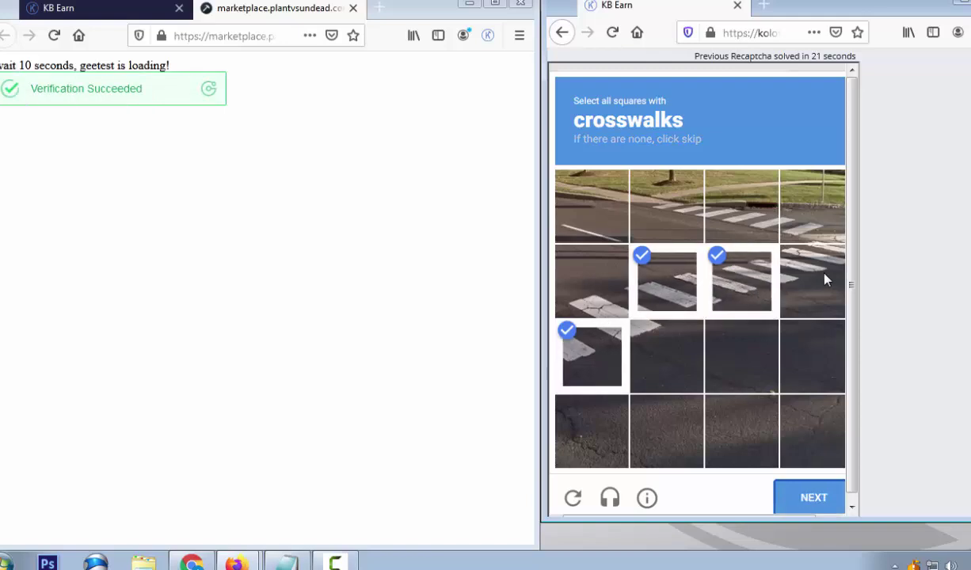
click(812, 273)
click(811, 208)
click(740, 208)
click(690, 207)
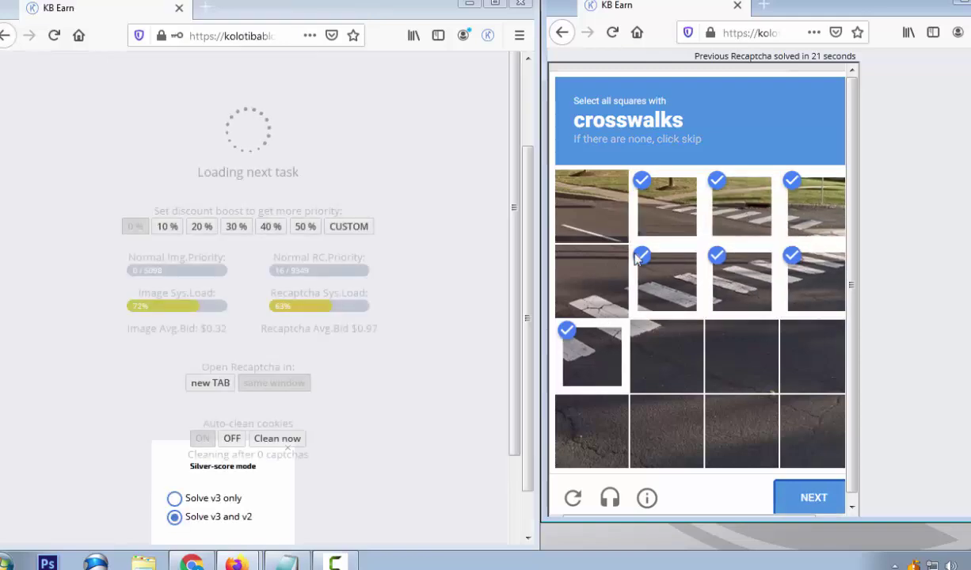
click(595, 309)
click(809, 497)
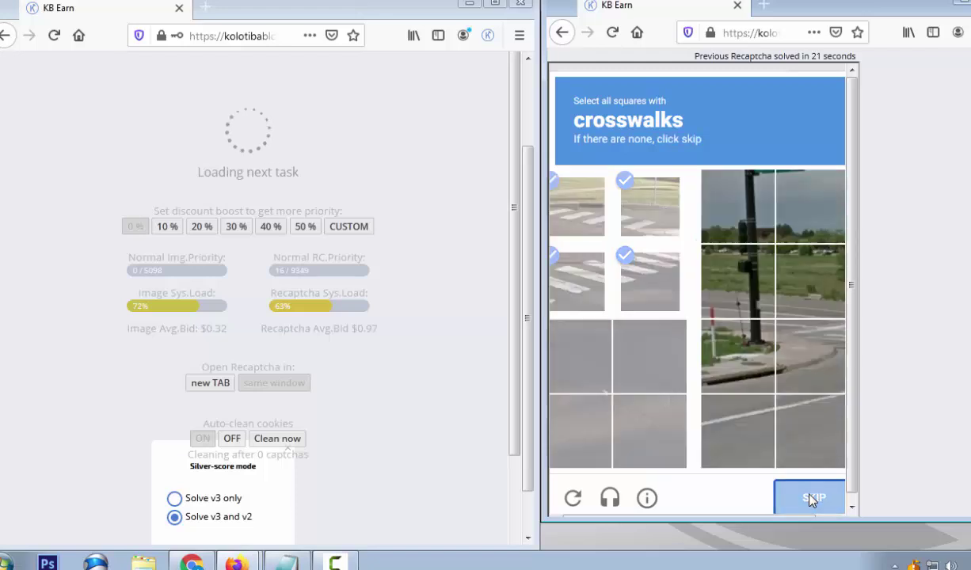
Mark four crosswalk squares in the new grid and submit them
click(742, 349)
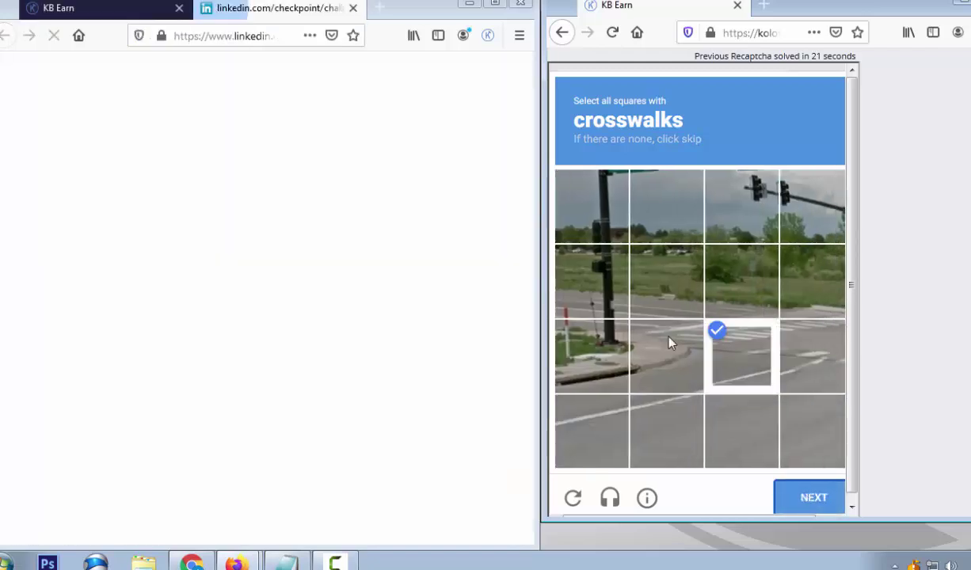
click(669, 342)
click(804, 309)
click(812, 366)
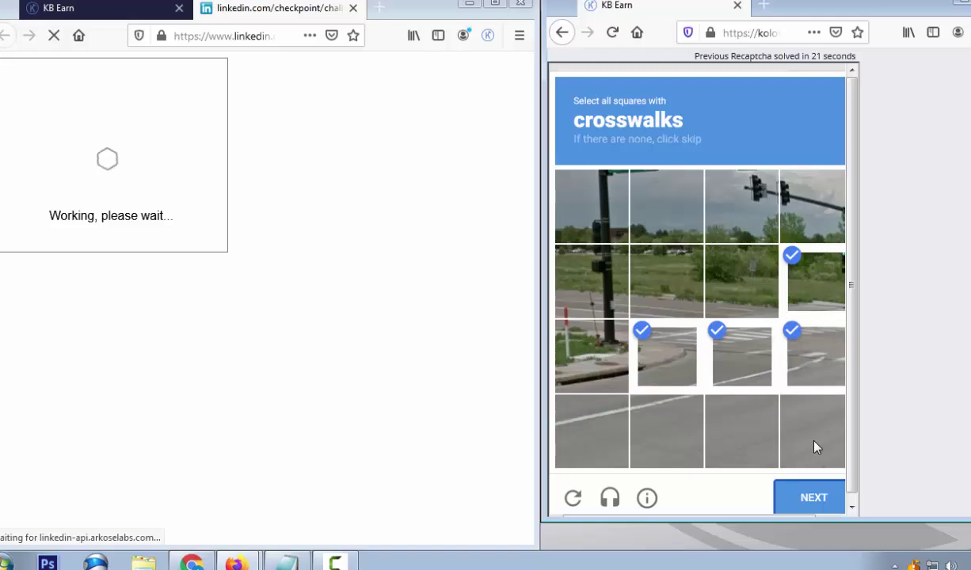
click(809, 498)
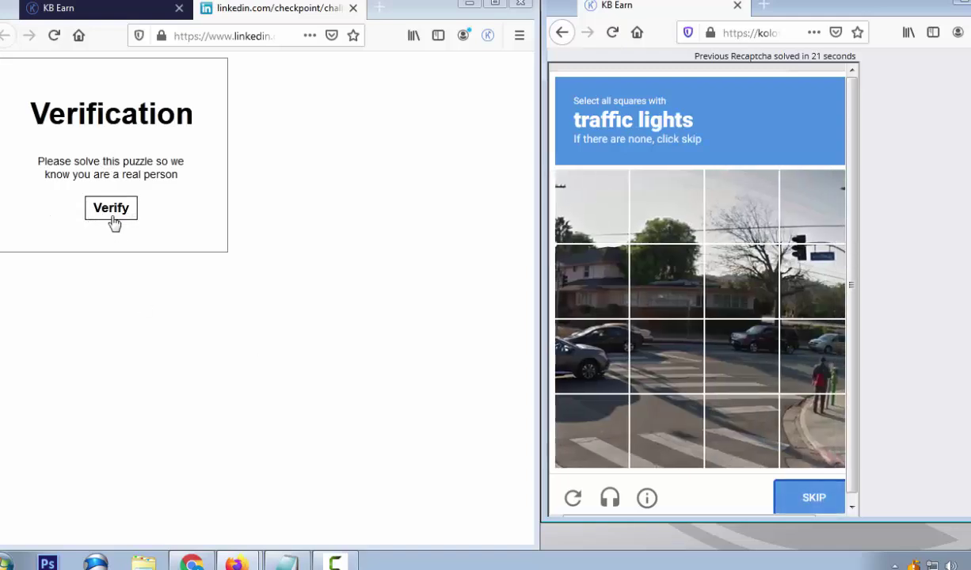
Start the LinkedIn verification puzzle and submit two traffic-light squares
click(111, 217)
click(812, 281)
click(812, 206)
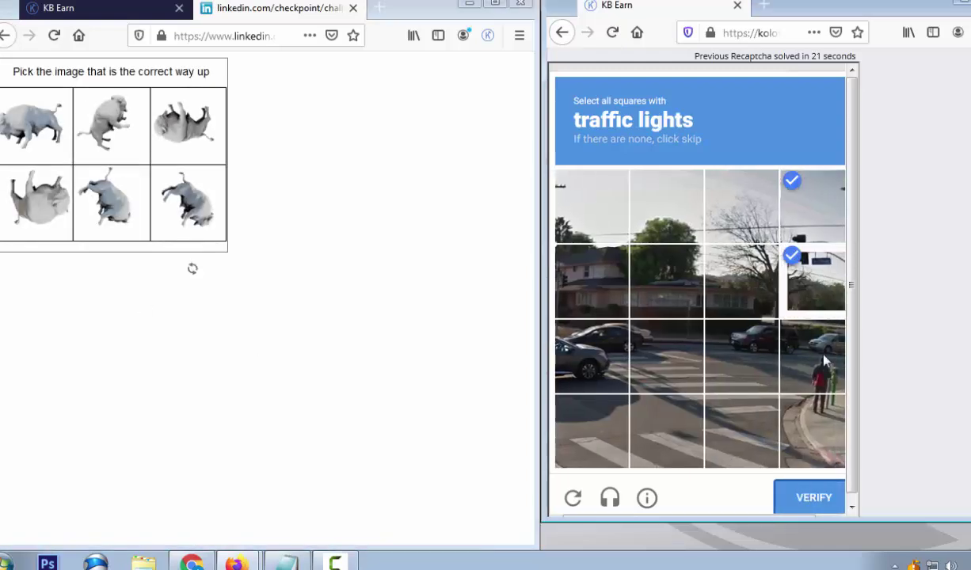
click(823, 499)
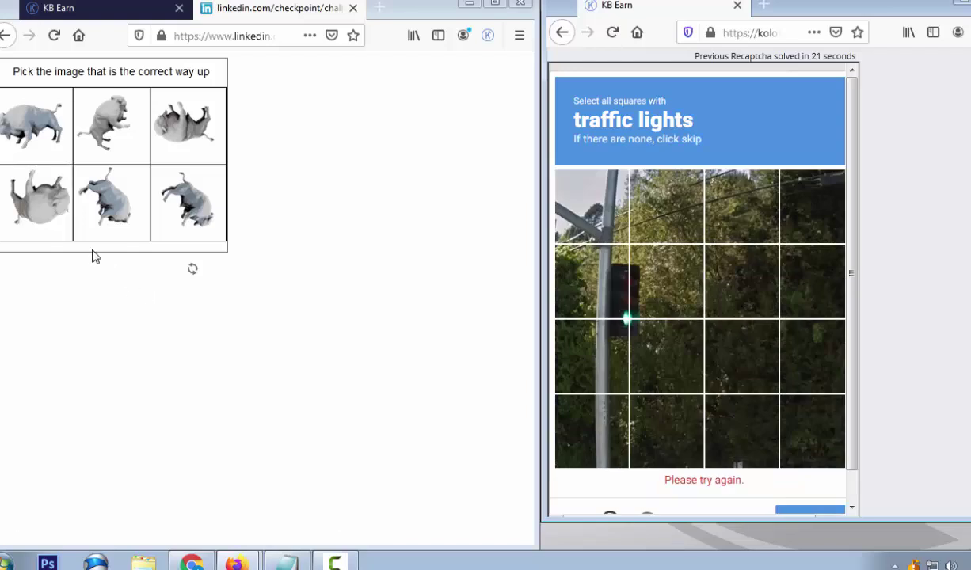
Skip the right window's task and pick the three upright animal tiles in the Arkose puzzle
click(31, 131)
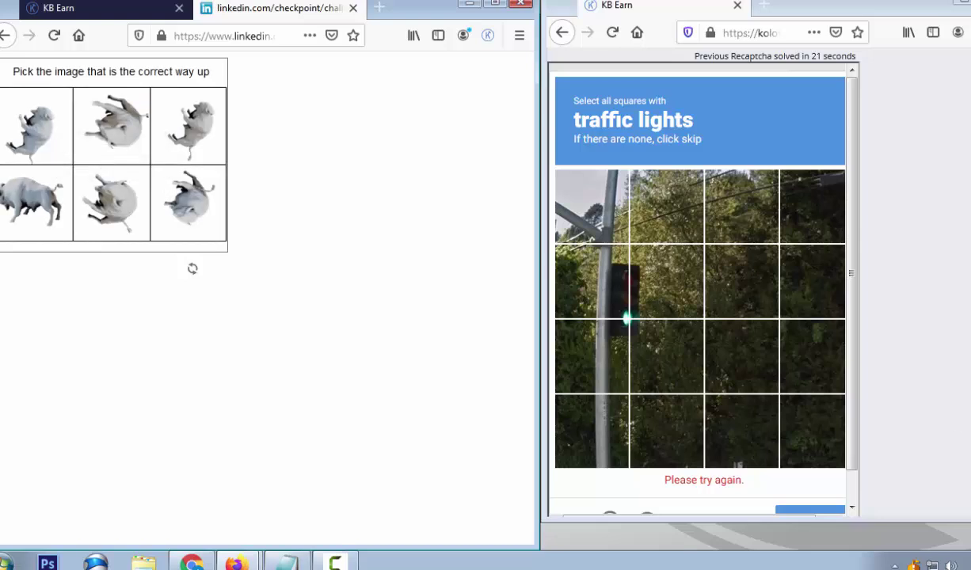
scroll(925, 415, down, 3)
click(773, 435)
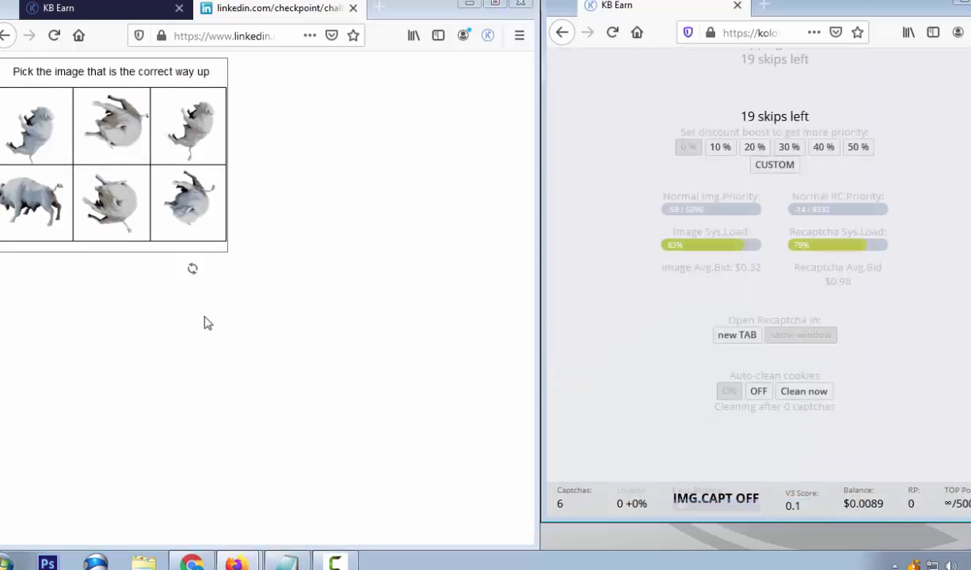
click(30, 202)
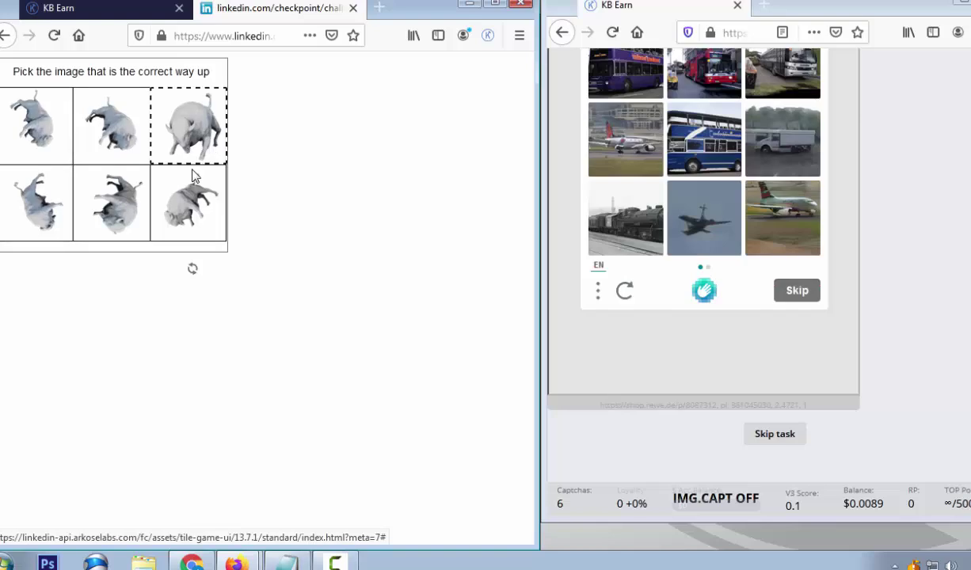
click(191, 161)
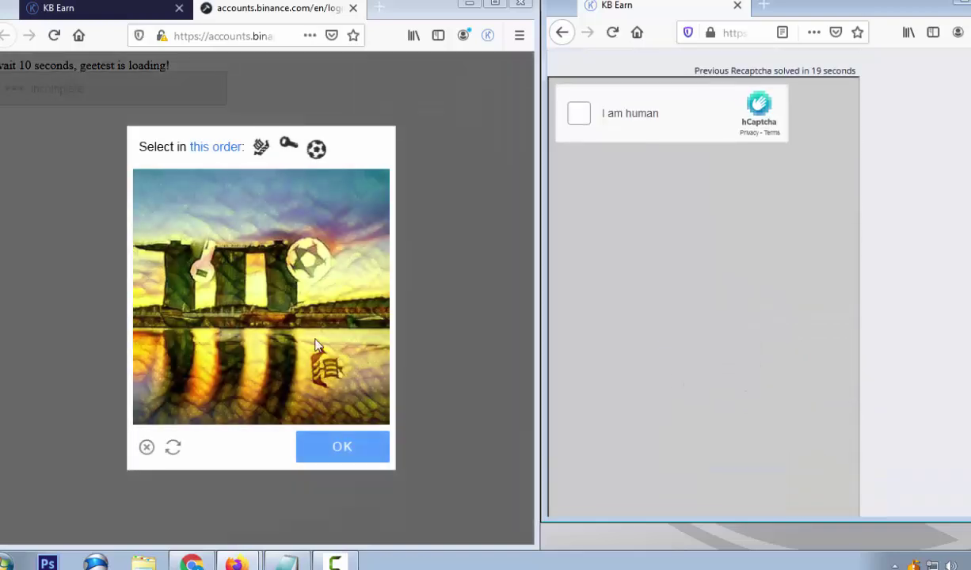
Solve the GeeTest icon order sailboat, key, soccer ball and submit
click(318, 364)
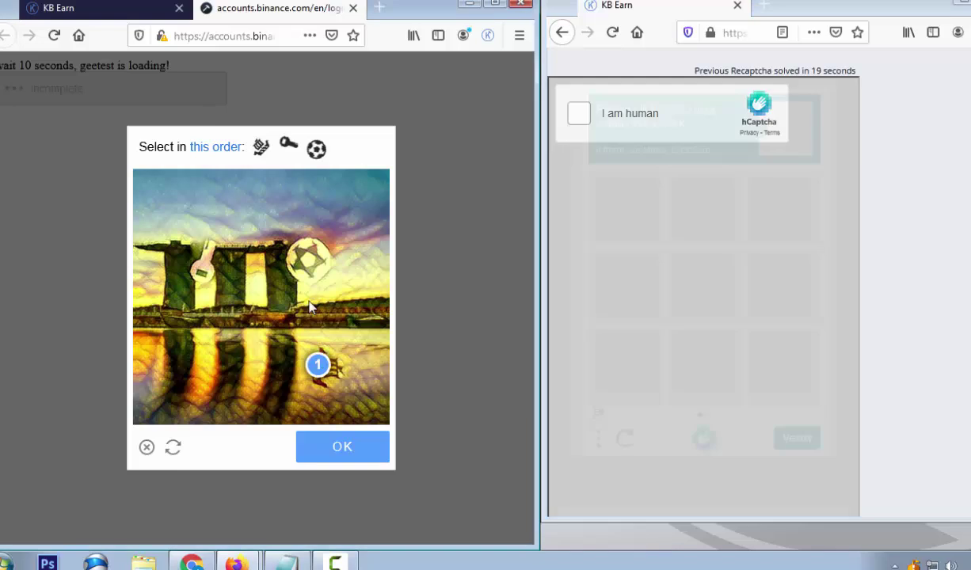
click(203, 270)
click(312, 261)
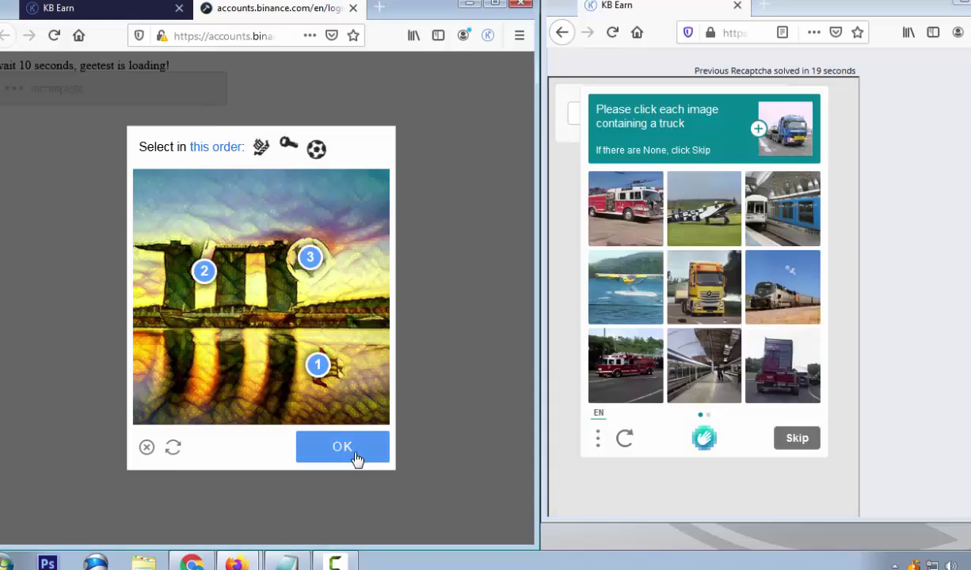
click(357, 457)
Select the truck images on both pages of the hCaptcha challenge
click(678, 270)
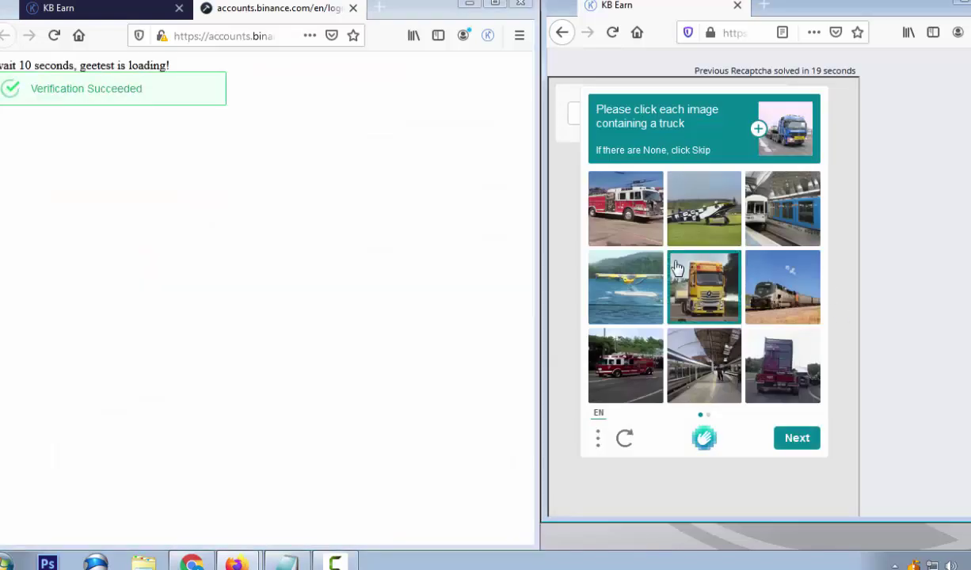
click(643, 224)
click(637, 364)
click(780, 365)
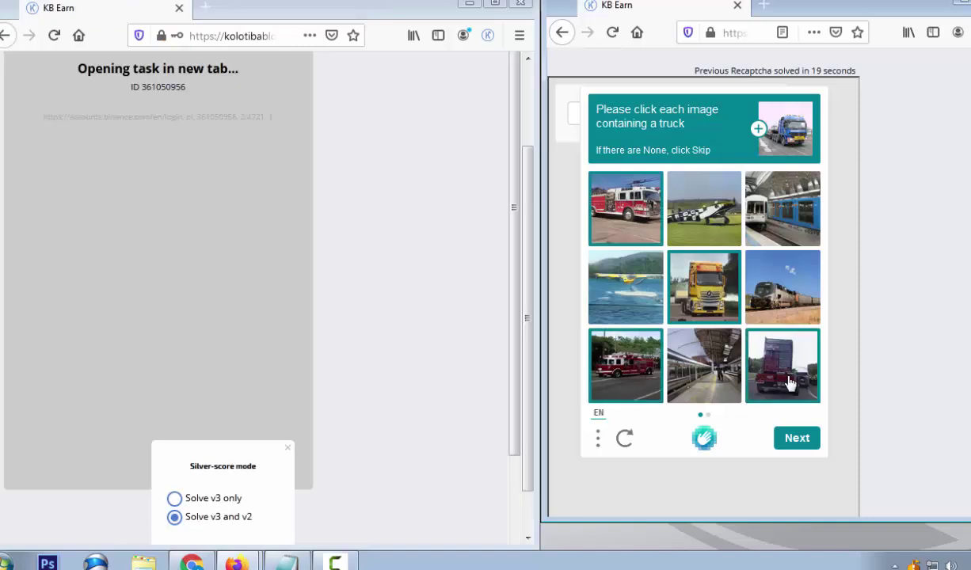
click(795, 438)
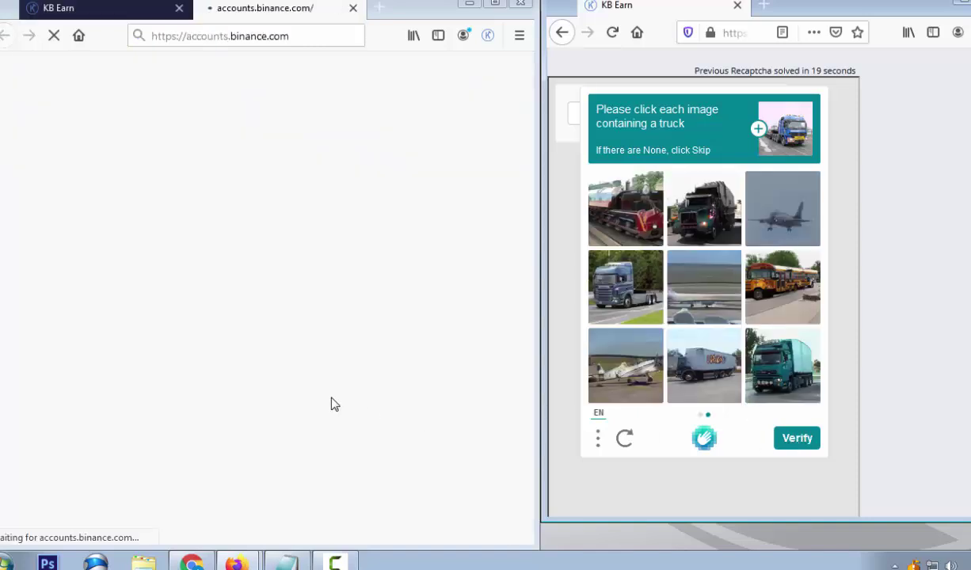
click(803, 384)
click(692, 361)
click(617, 293)
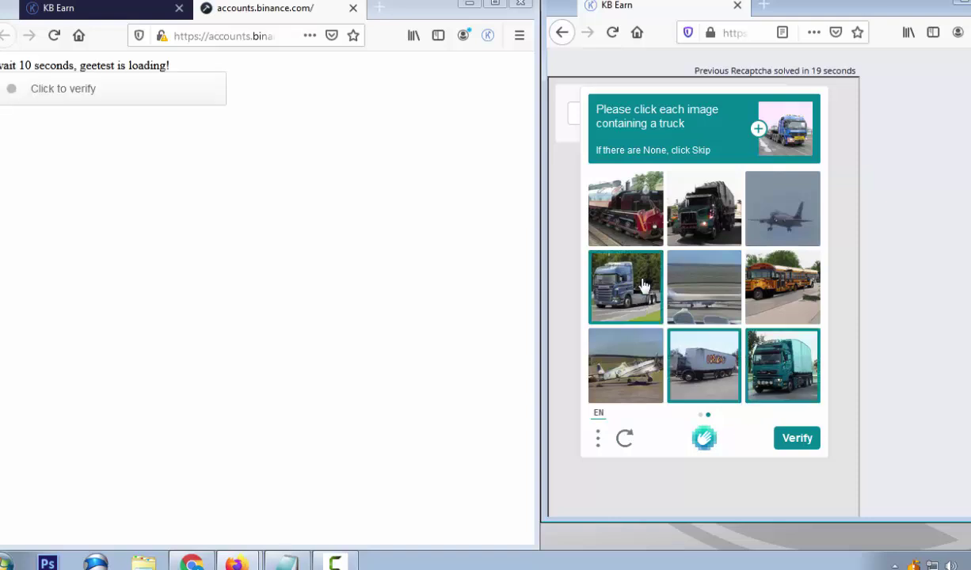
click(700, 229)
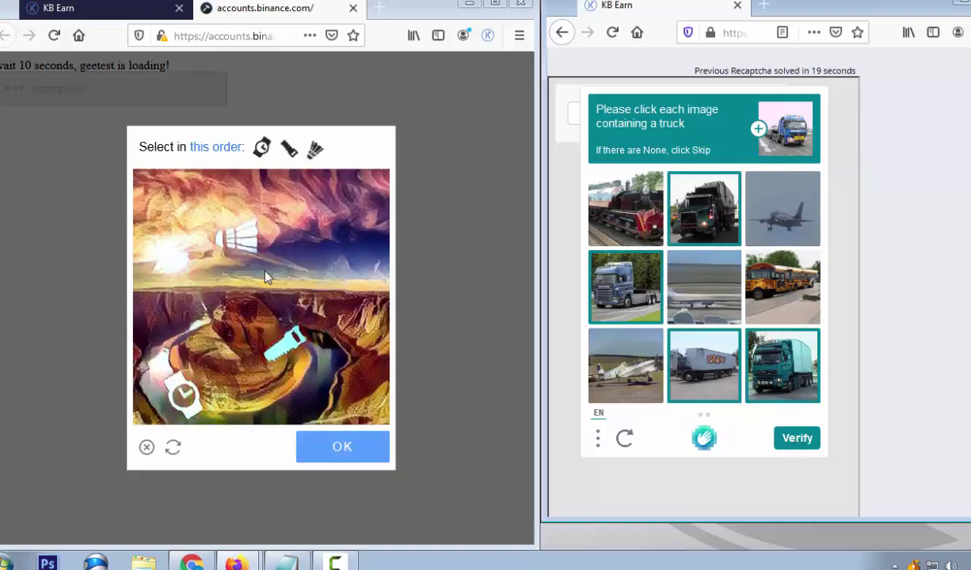
Solve the GeeTest icon order watch, saw, shuttlecock and submit
click(183, 388)
click(278, 340)
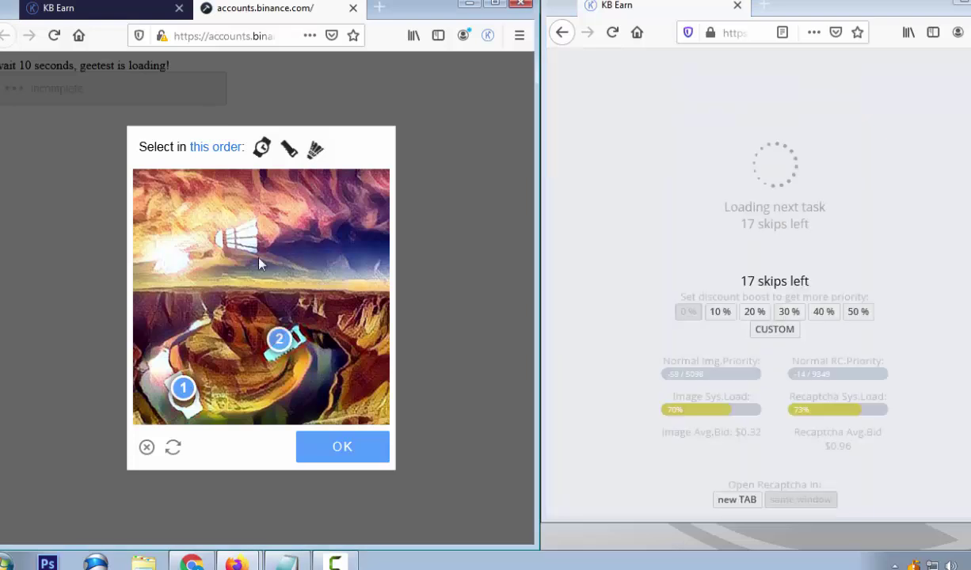
click(244, 235)
click(334, 448)
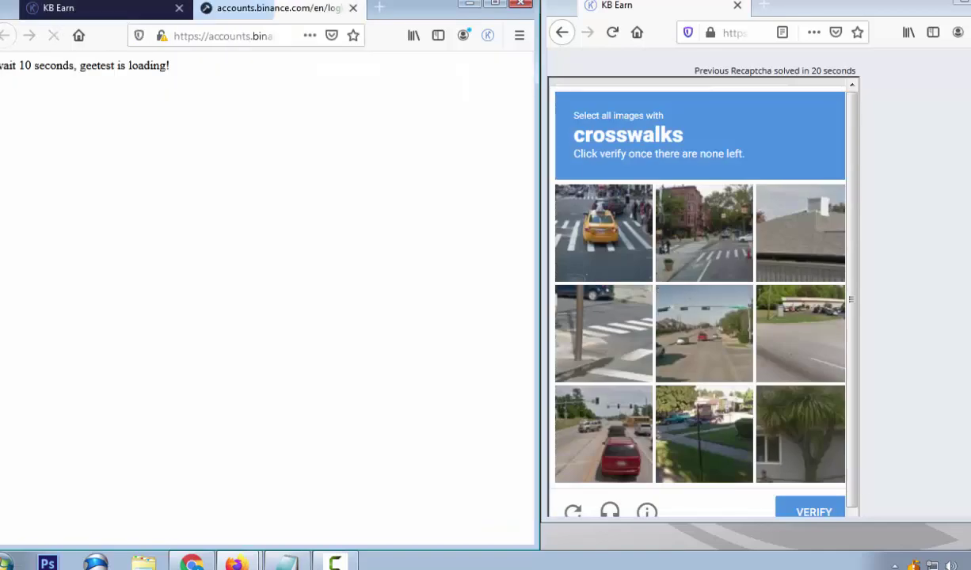
Skip the crosswalk task and solve the car, building, I-shaped icon-order puzzle
scroll(936, 435, down, 3)
click(762, 477)
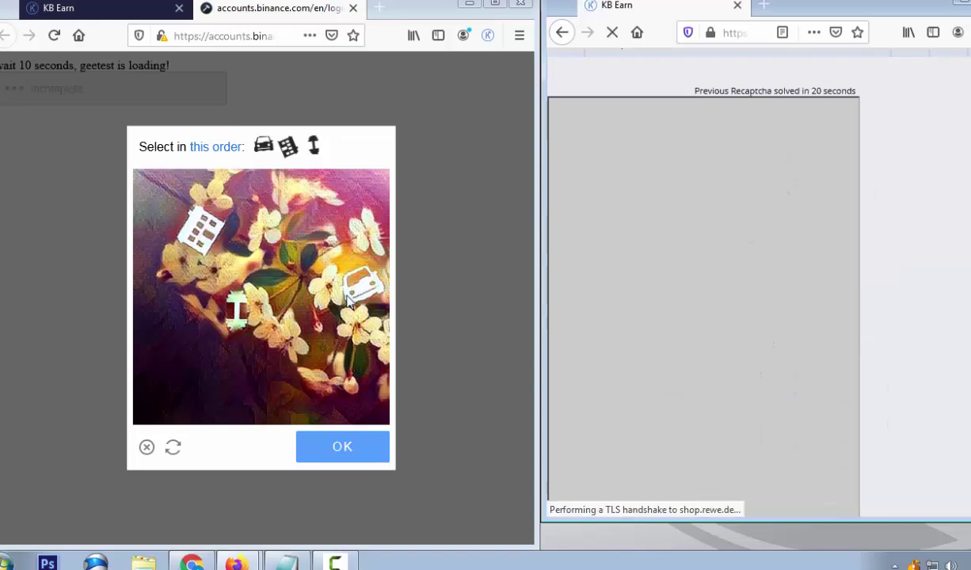
click(352, 287)
click(198, 242)
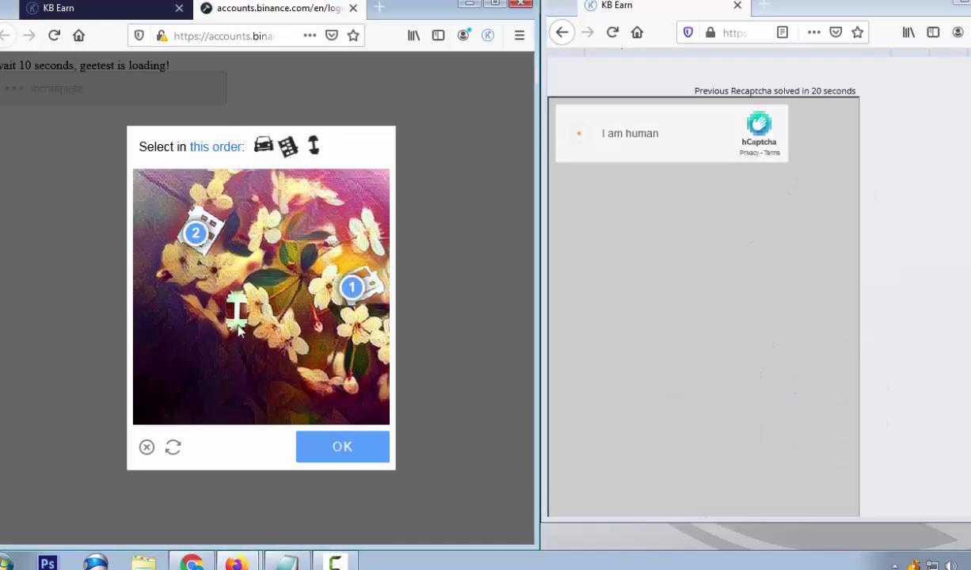
click(236, 311)
click(340, 448)
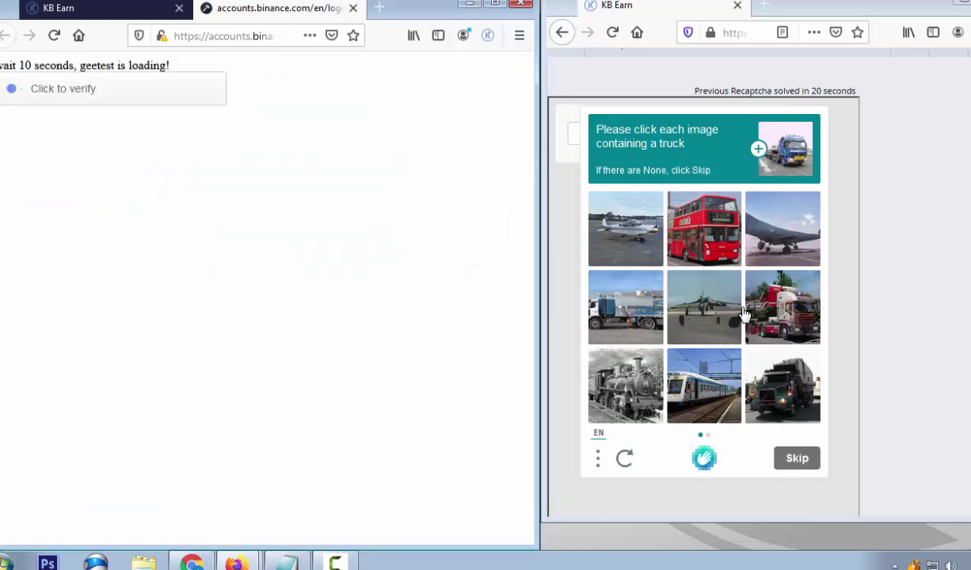
Select three trucks on each of two pages and submit for verification
click(625, 310)
click(795, 383)
click(782, 309)
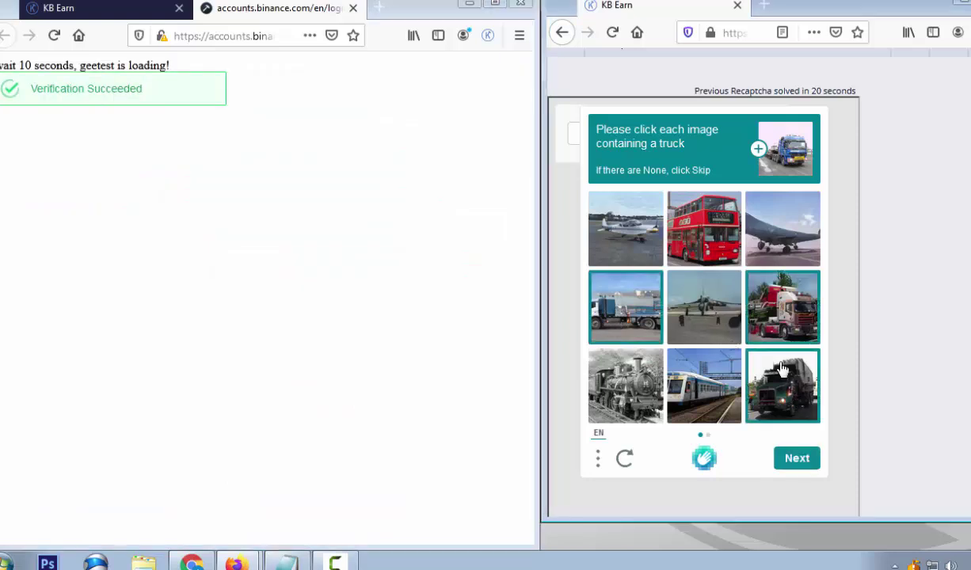
click(796, 459)
click(625, 308)
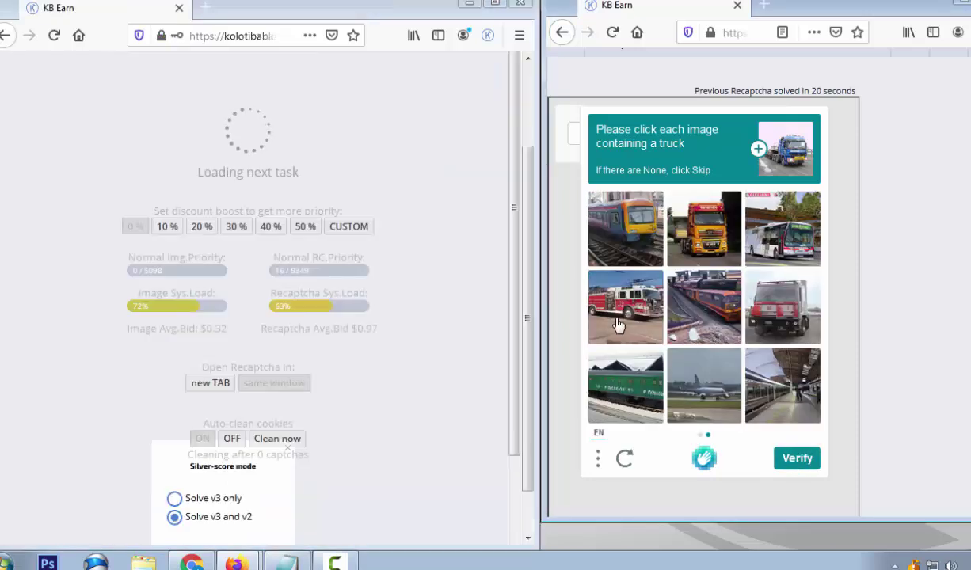
click(692, 244)
click(749, 299)
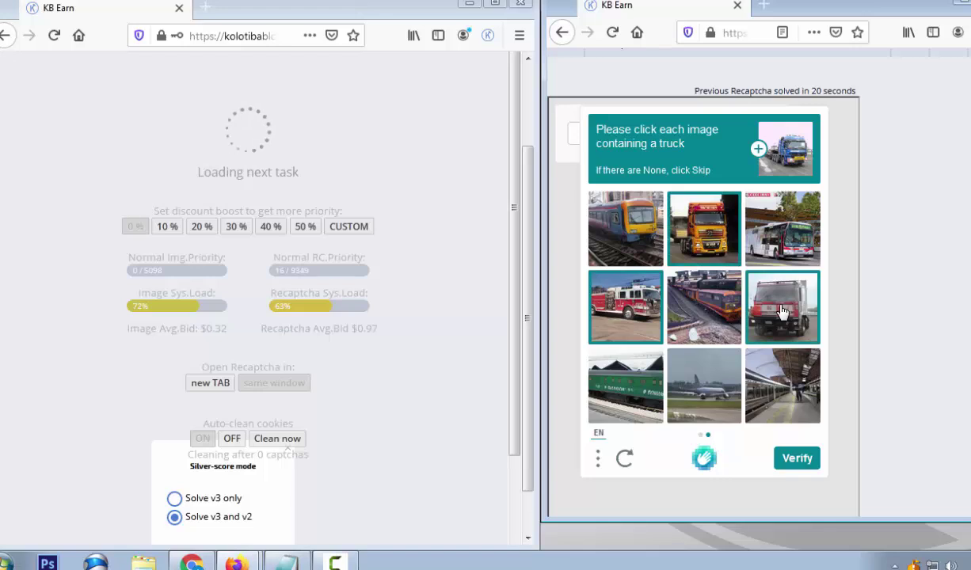
click(795, 459)
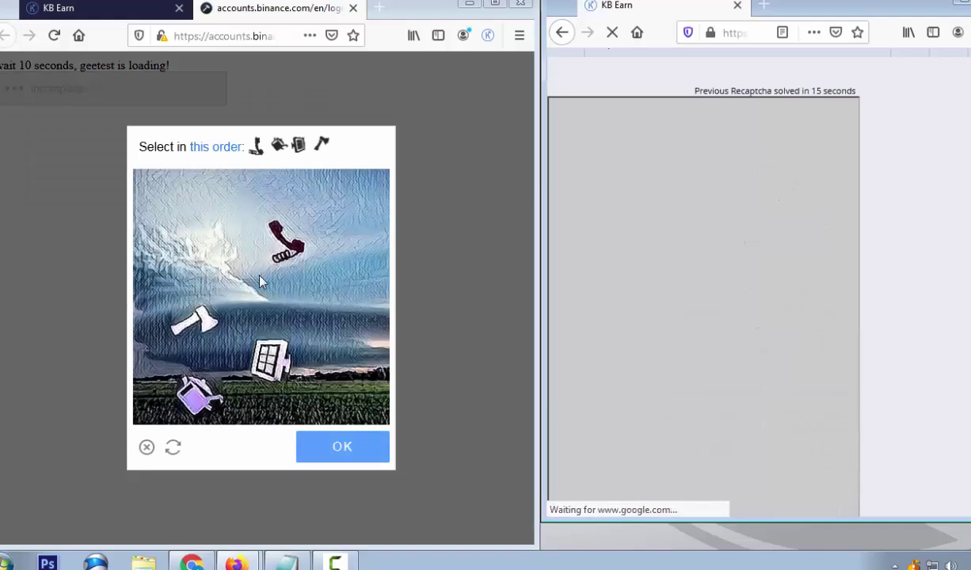
Mark the phone icon first, then tick two traffic-light tiles on the next image
click(291, 247)
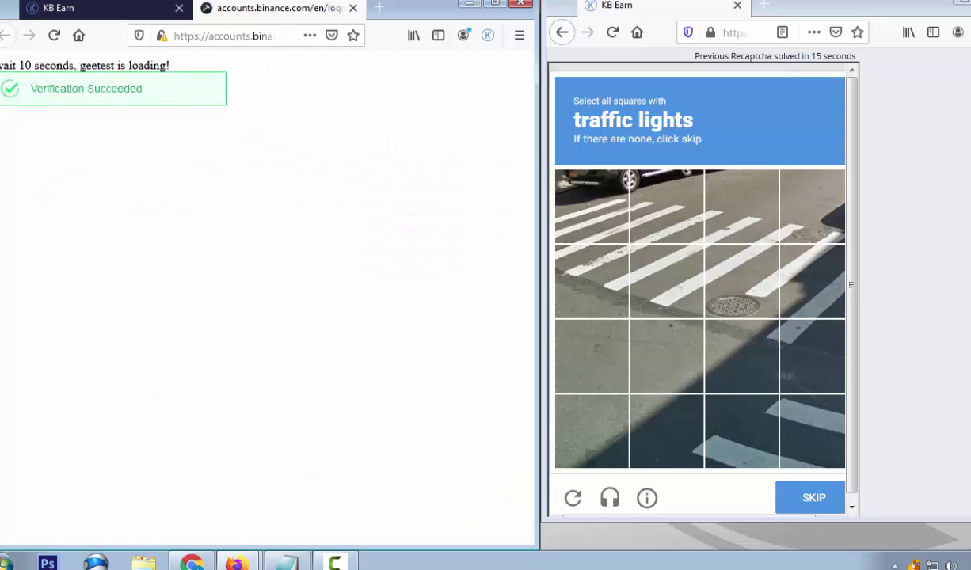
click(820, 498)
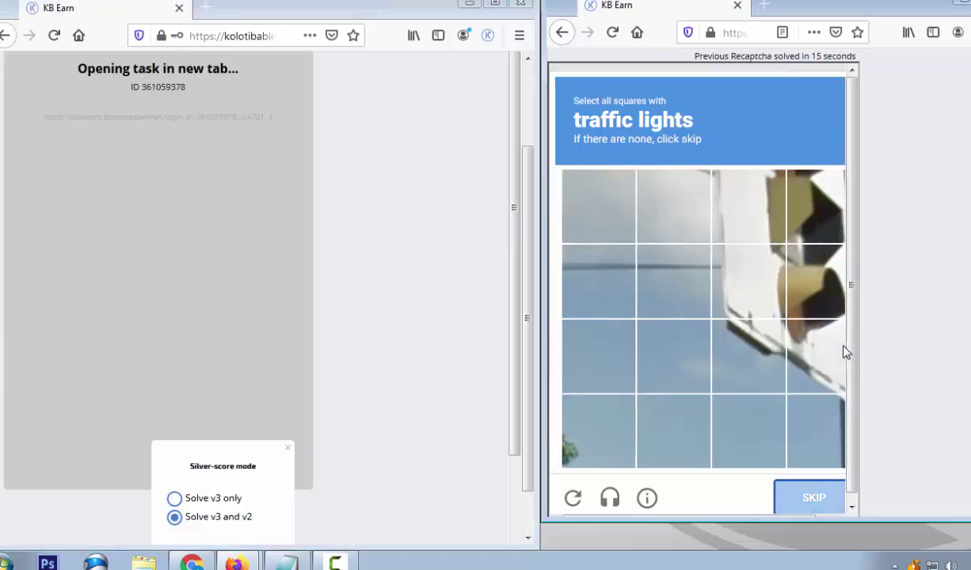
click(812, 305)
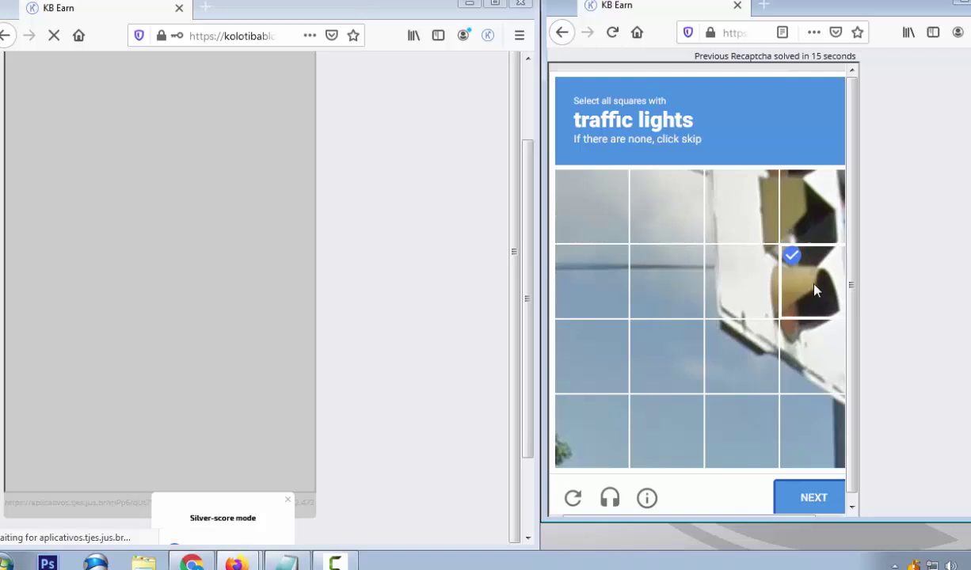
click(809, 215)
click(814, 499)
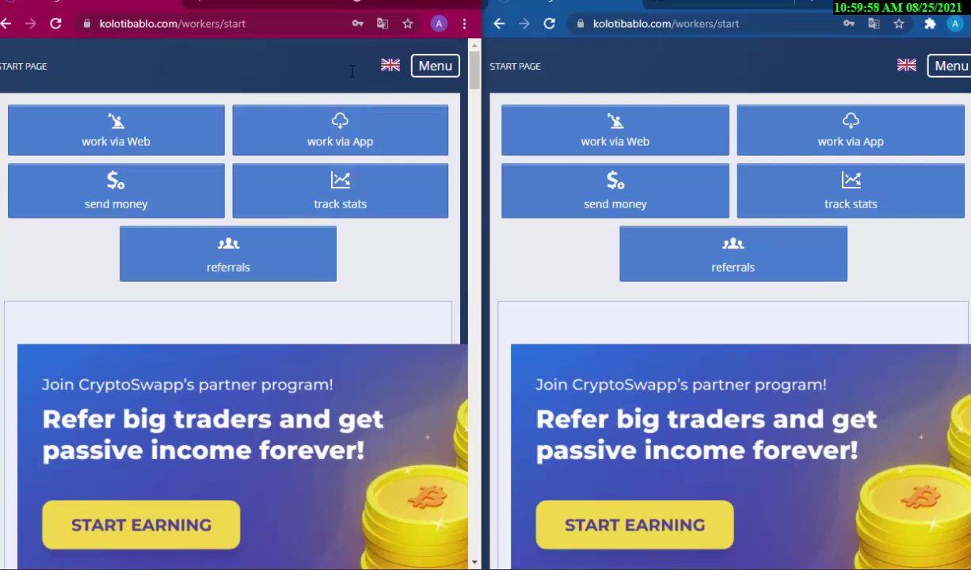
Reveal balances of $4.5948 and $1.3045 in the two Chrome windows, then close the second menu
click(425, 71)
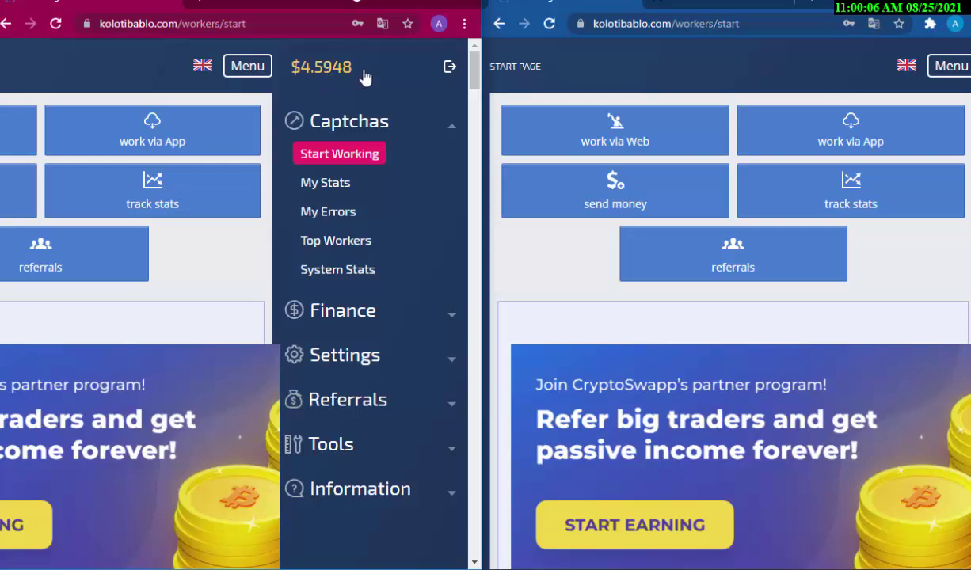
click(953, 70)
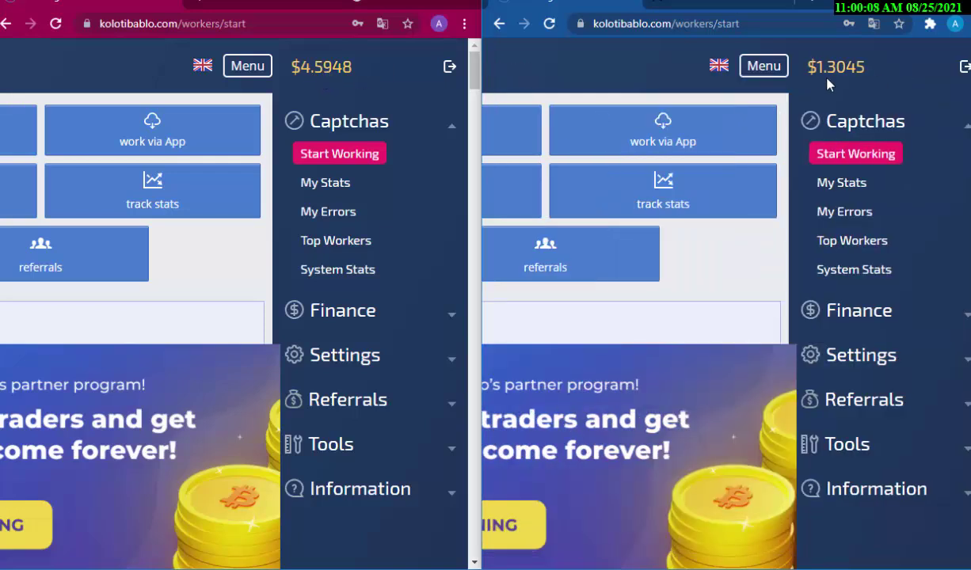
click(763, 67)
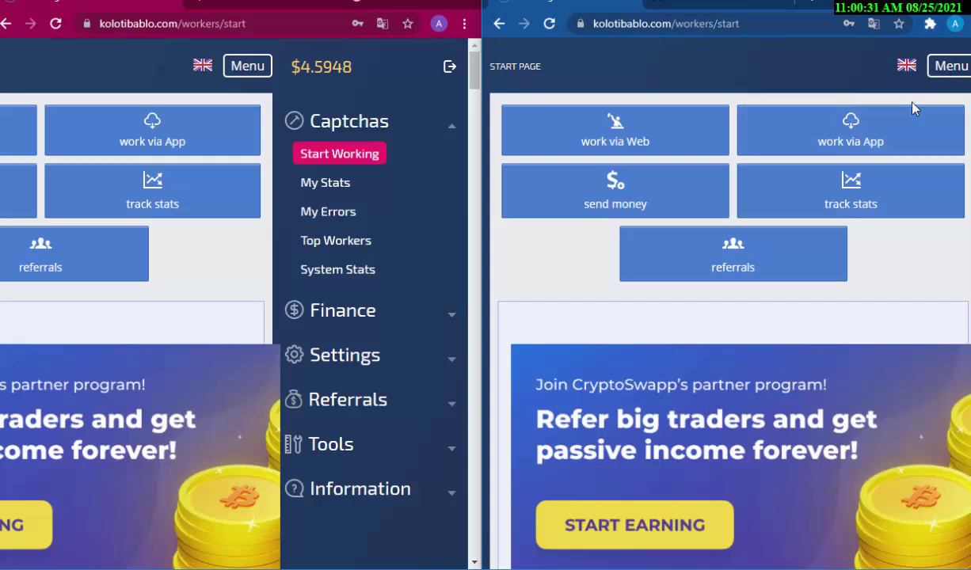
Check the AdvCash wallet, then open the Kolotibablo withdrawal page under Finance
click(246, 68)
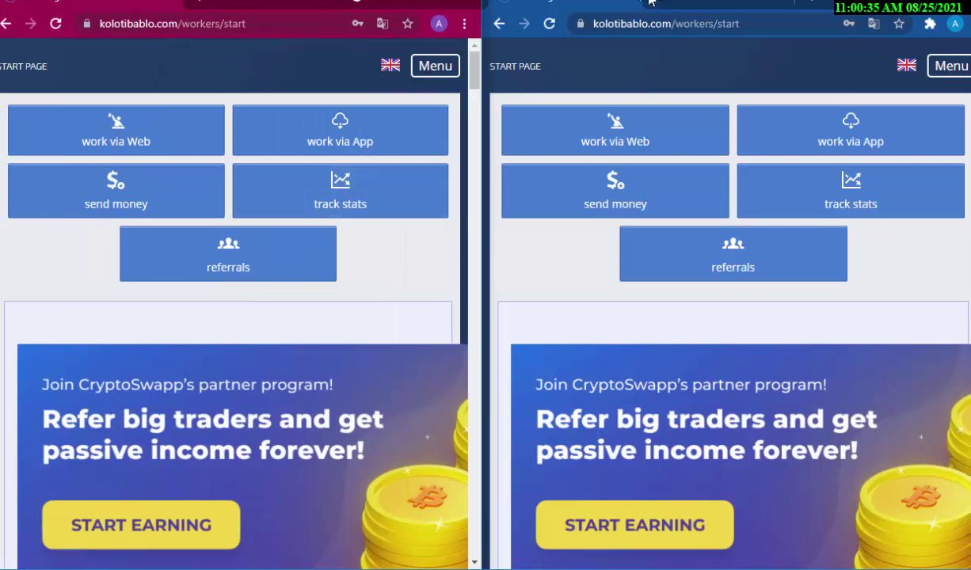
click(697, 2)
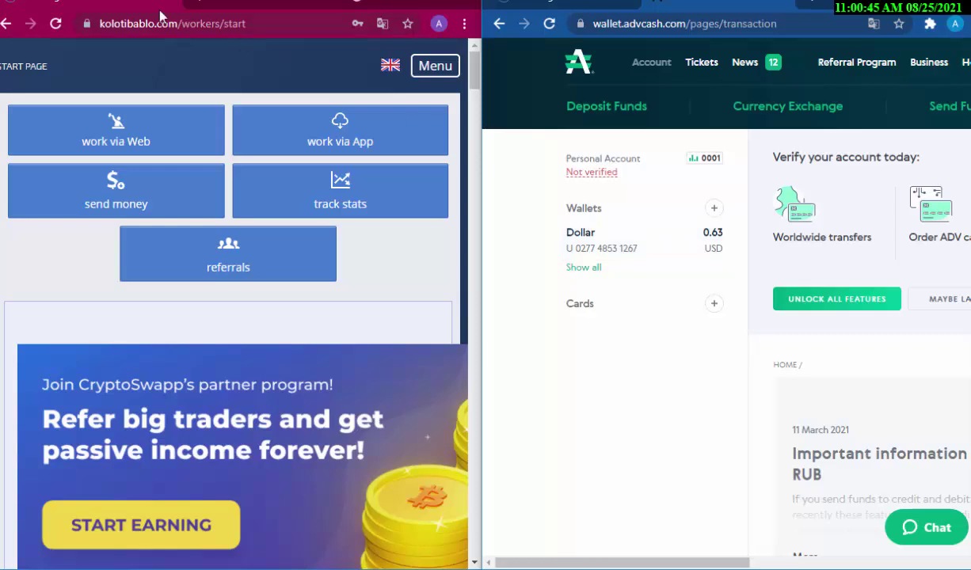
click(435, 67)
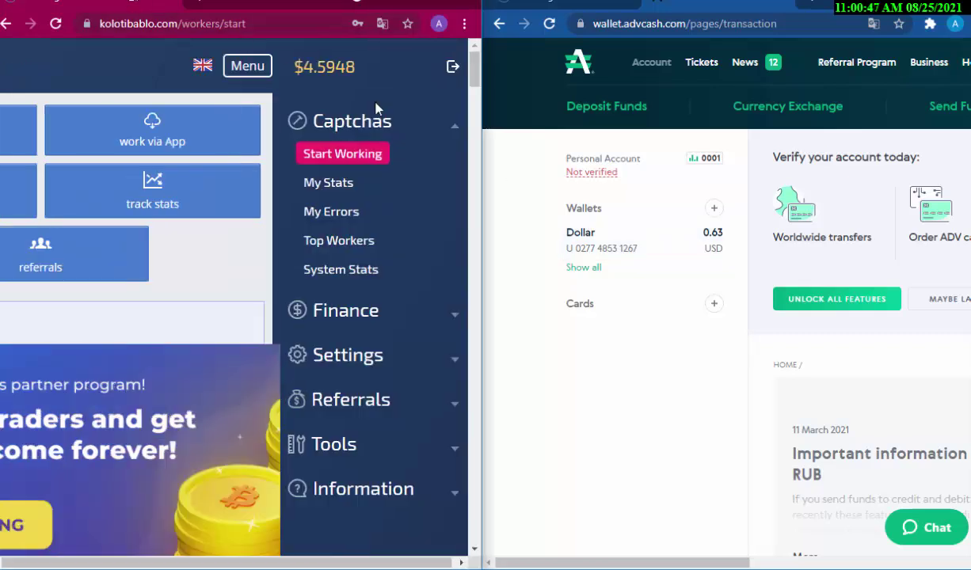
click(355, 317)
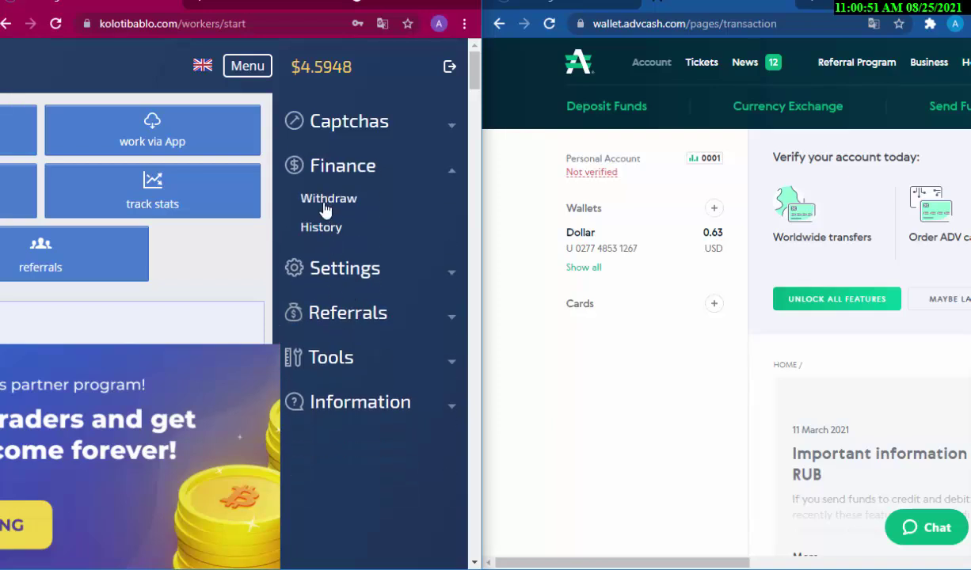
click(326, 199)
scroll(360, 285, down, 5)
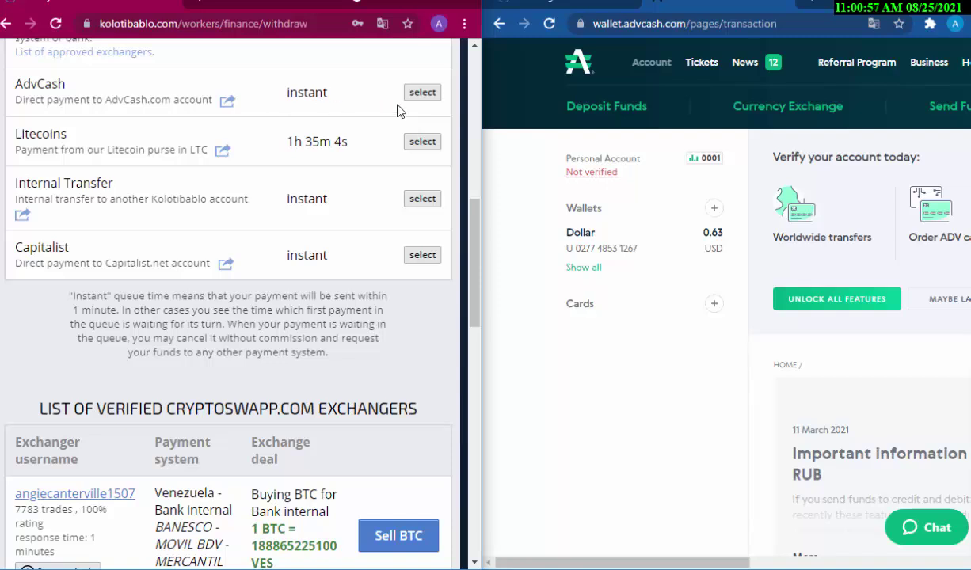
scroll(431, 237, up, 3)
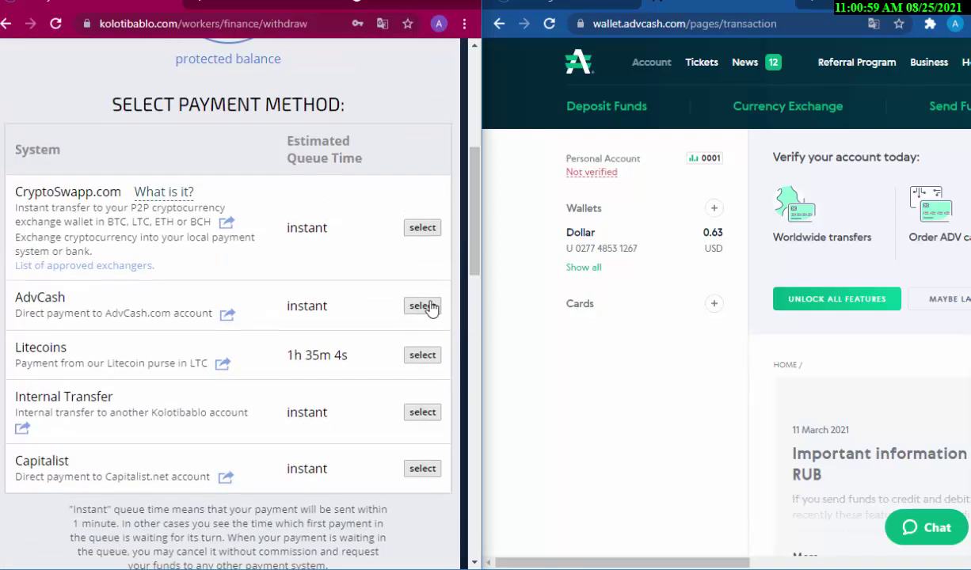
Choose AdvCash, accept the terms, enter the AdvCash e-mail as requisites and submit the 4.59 USD payout
click(423, 307)
click(222, 199)
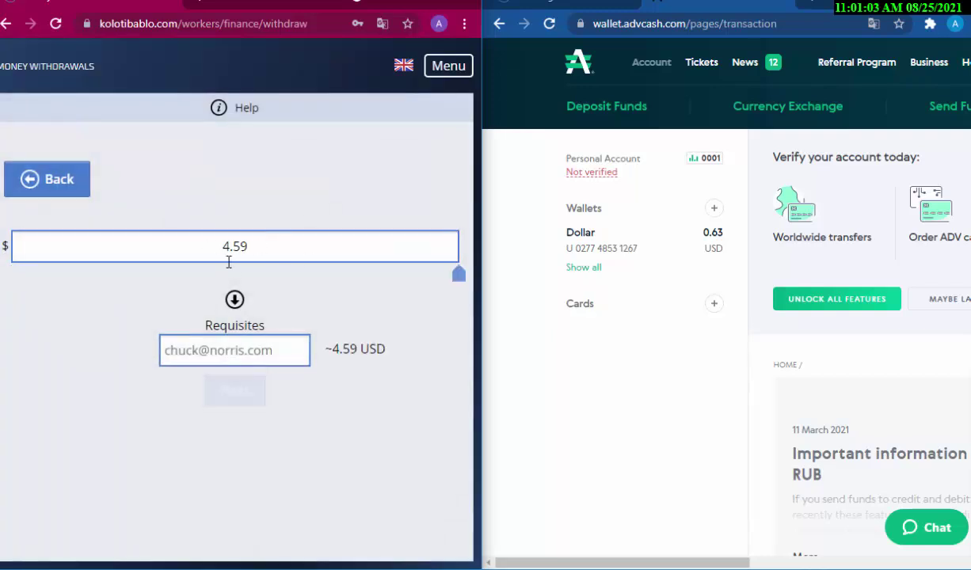
click(246, 357)
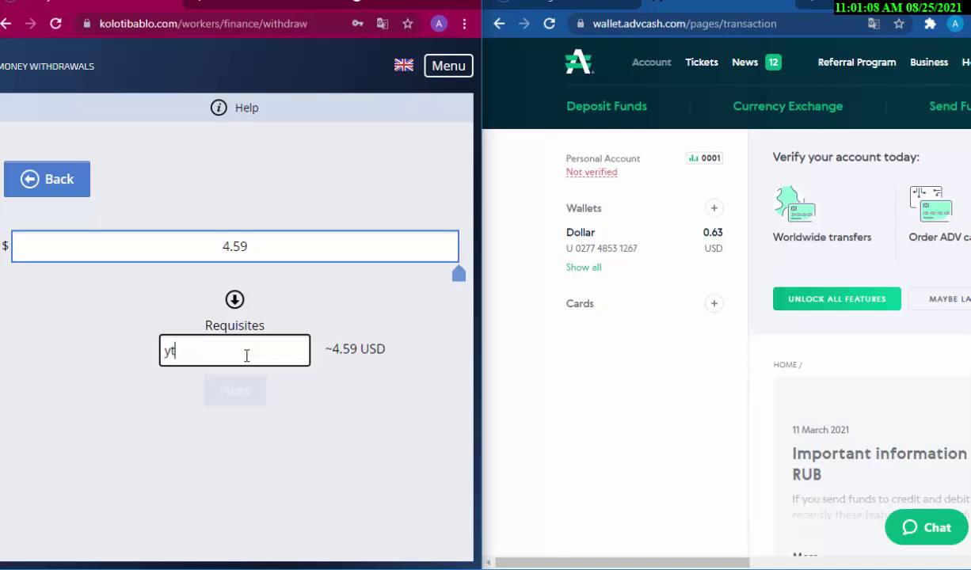
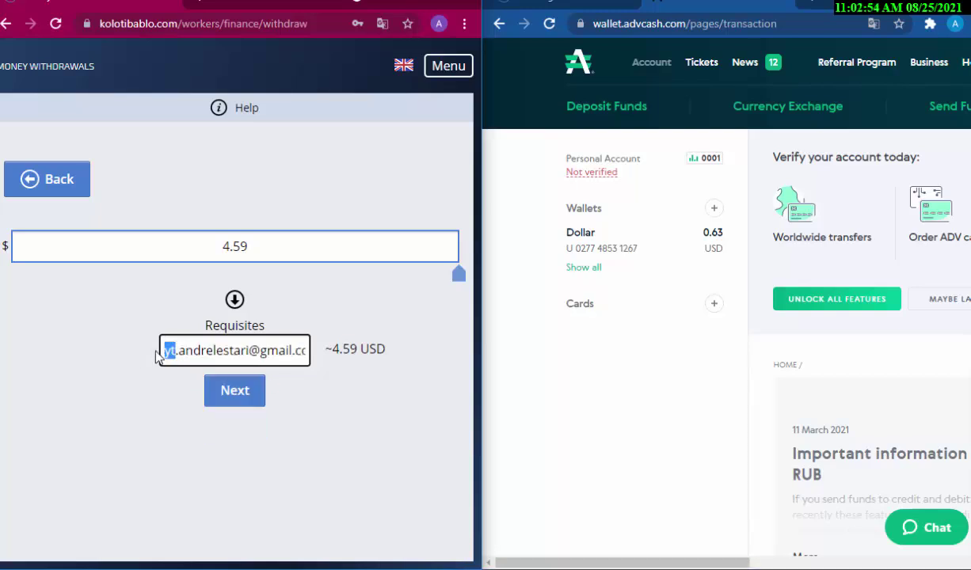
drag(212, 350, 344, 367)
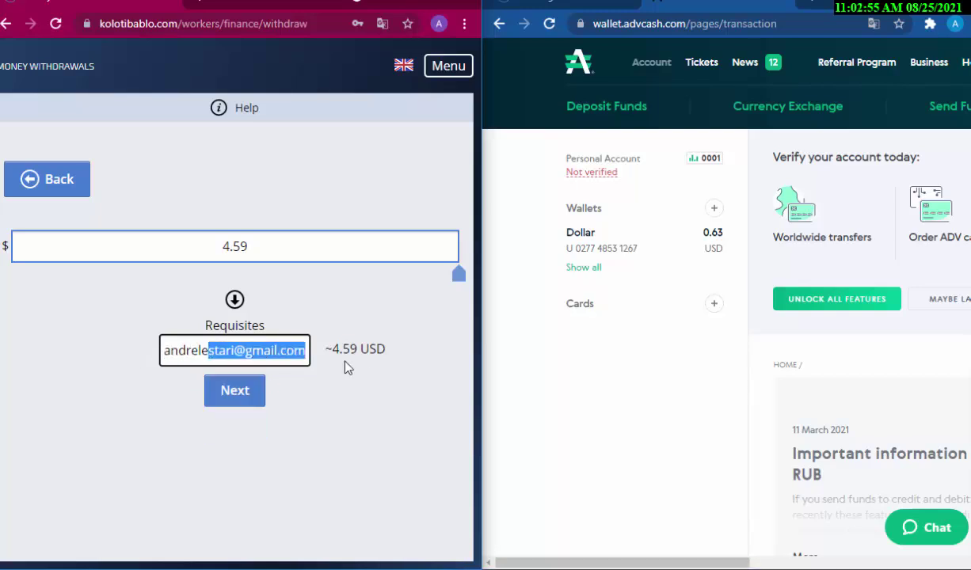
click(234, 400)
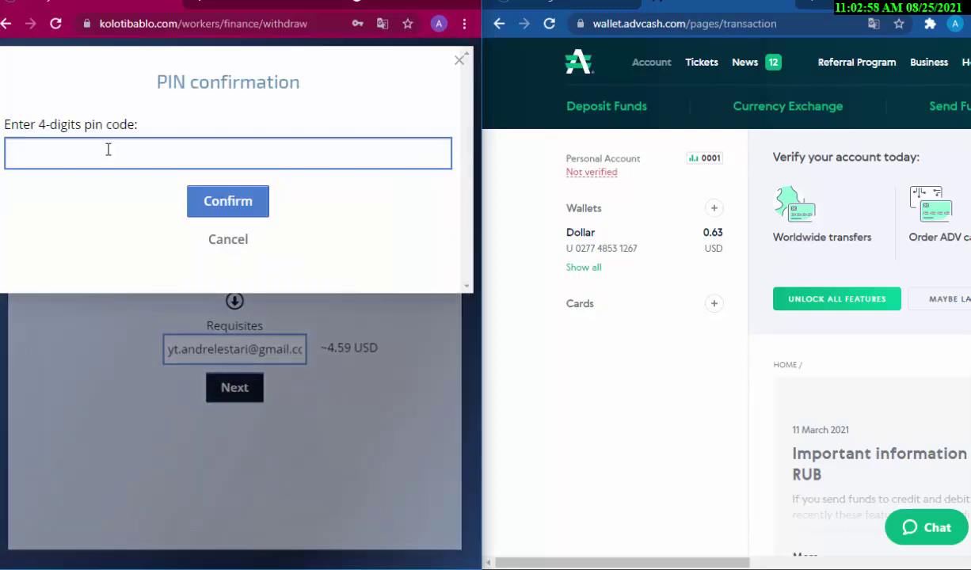
Enter the PIN, confirm the payout and reload the withdrawal history
click(108, 150)
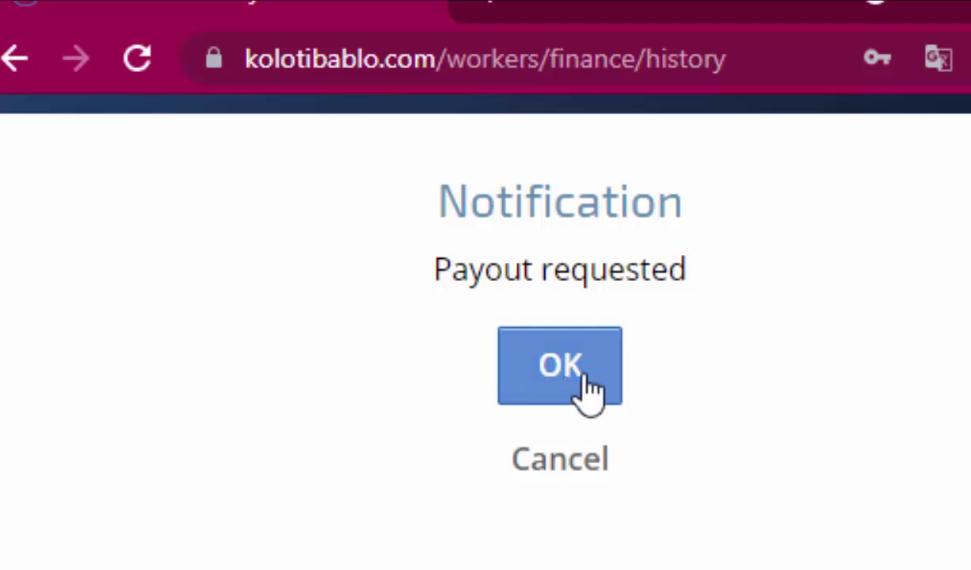
click(588, 391)
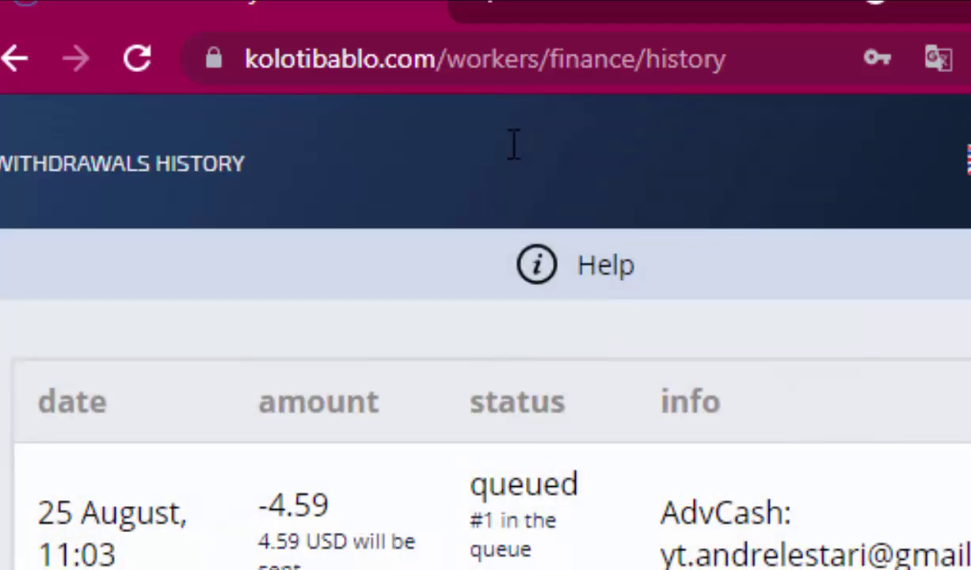
click(477, 60)
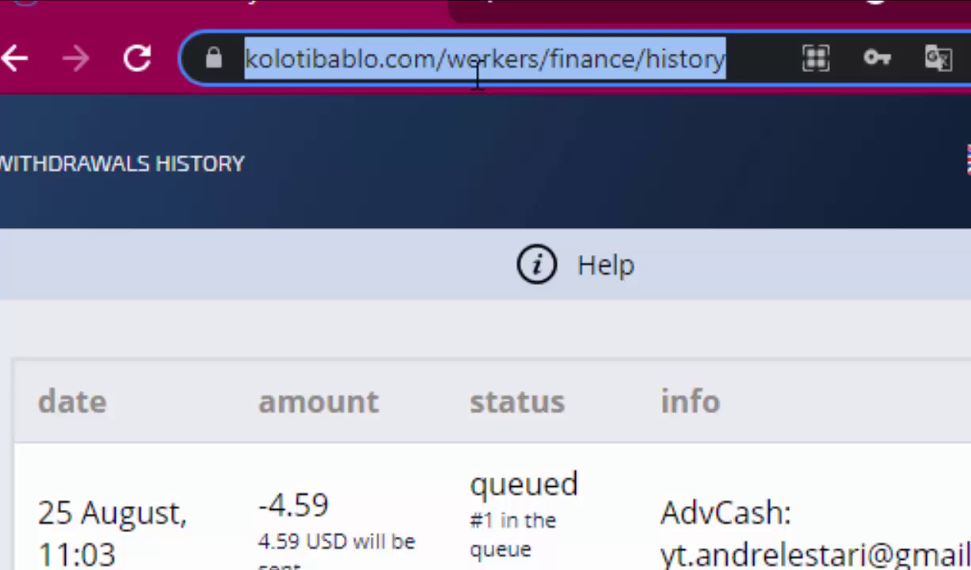
key(Return)
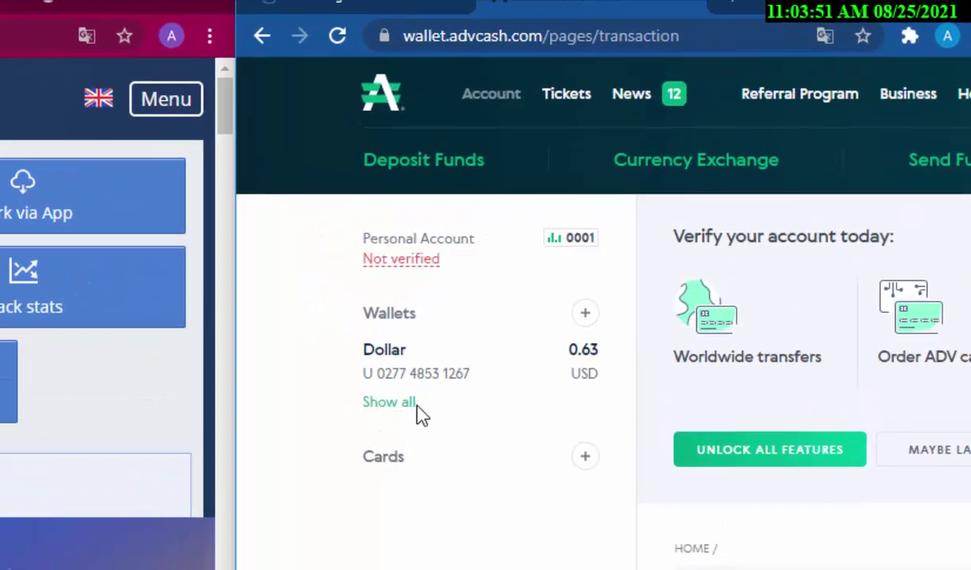
List all AdvCash wallets, showing the Dollar wallet at 5.22 USD
click(504, 331)
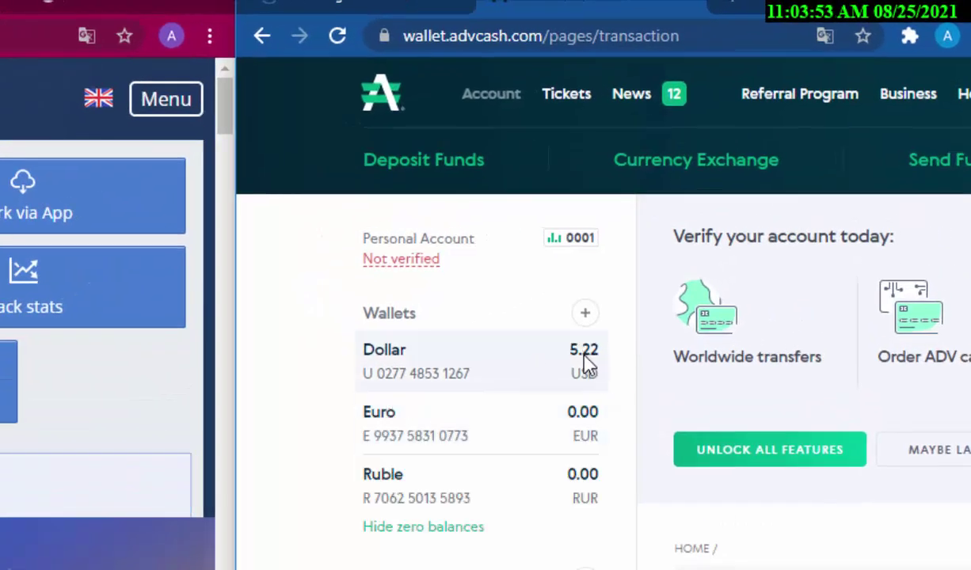
Switch to the second Kolotibablo account and open its withdrawal page under Finance
click(349, 4)
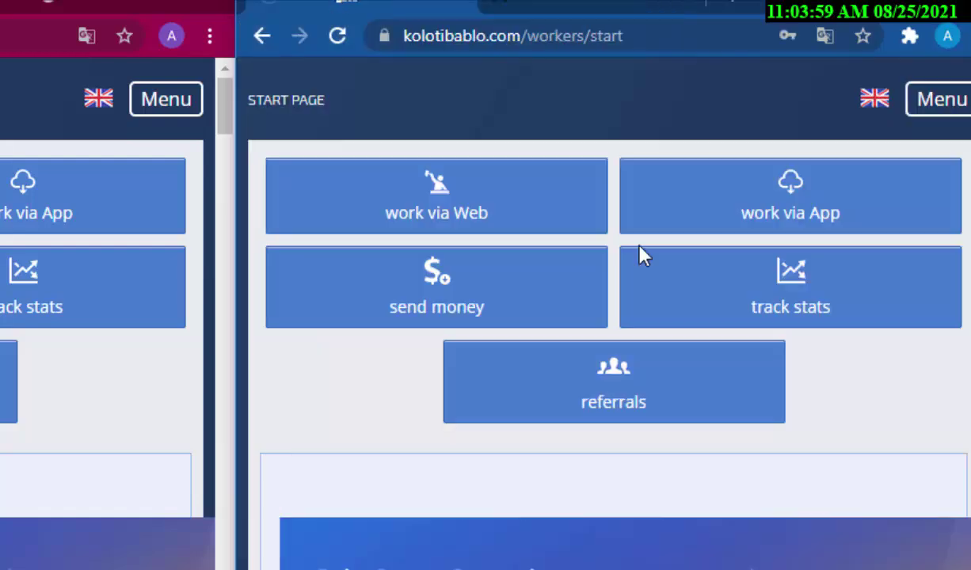
click(923, 108)
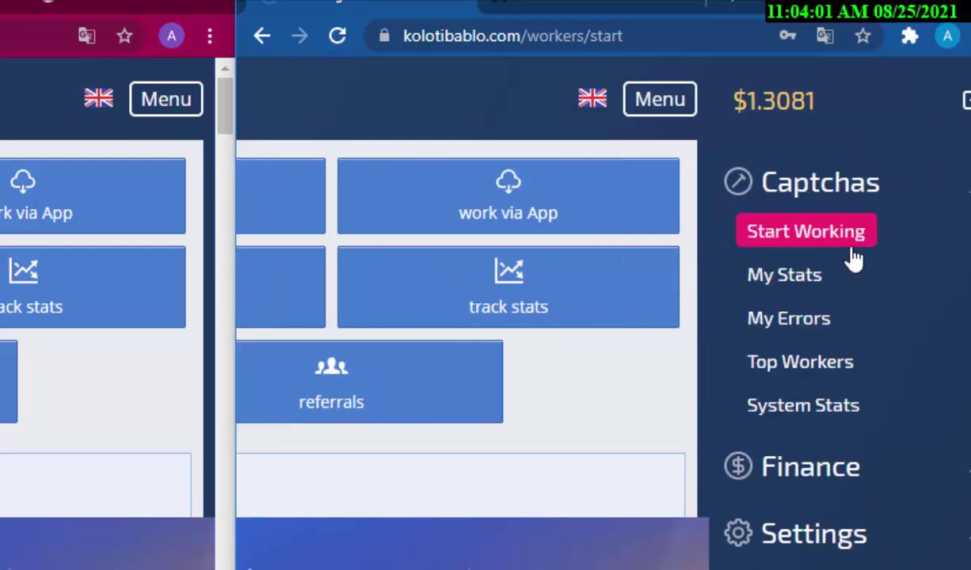
click(832, 482)
click(793, 309)
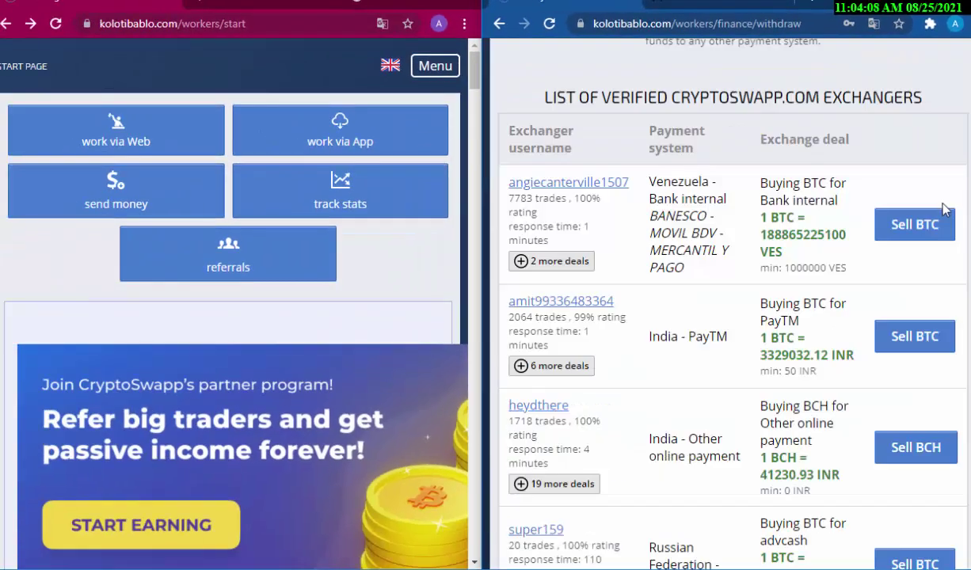
scroll(956, 201, up, 10)
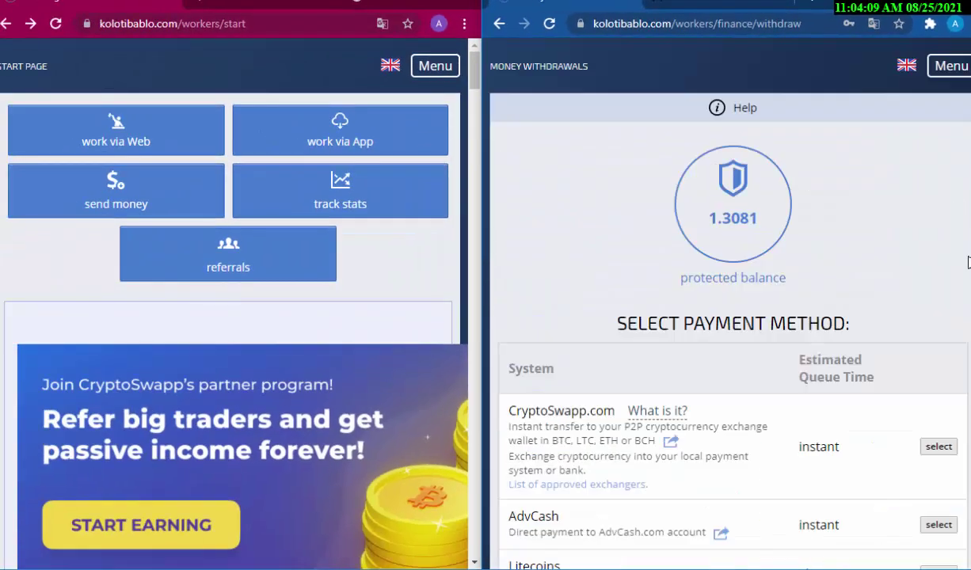
drag(804, 4, 754, 5)
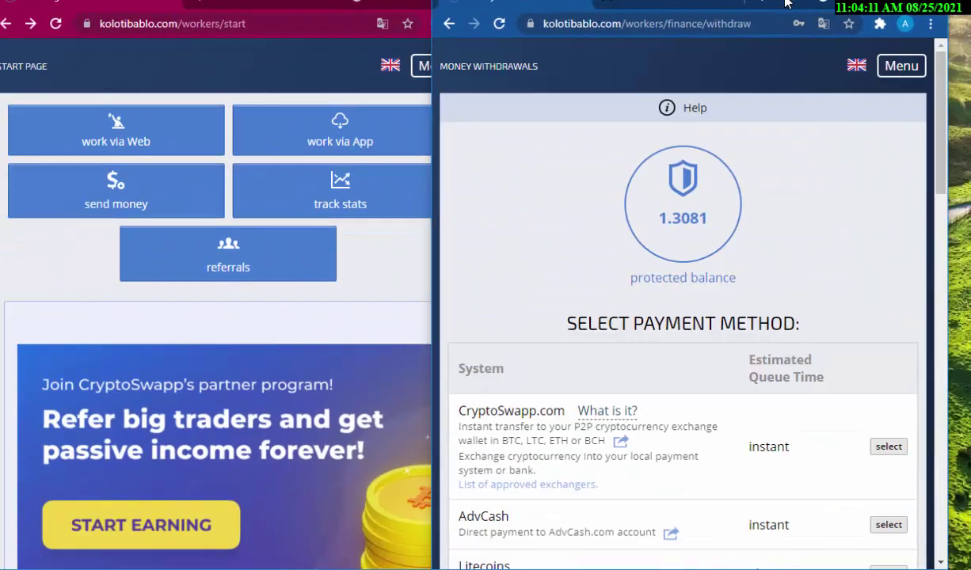
scroll(942, 124, down, 3)
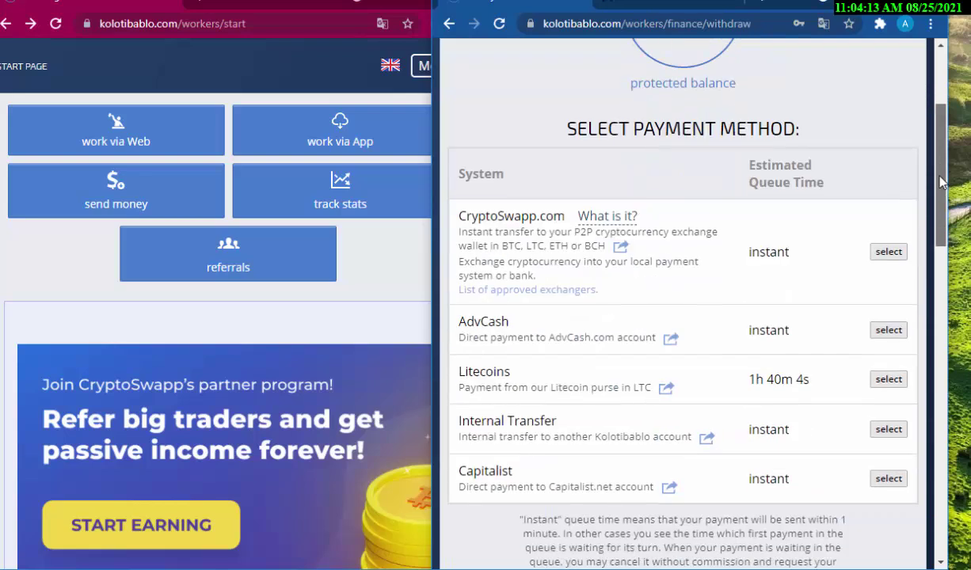
Select AdvCash, accept the terms, paste the AdvCash e-mail and submit the 1.3 USD request for PIN entry
click(879, 332)
click(674, 182)
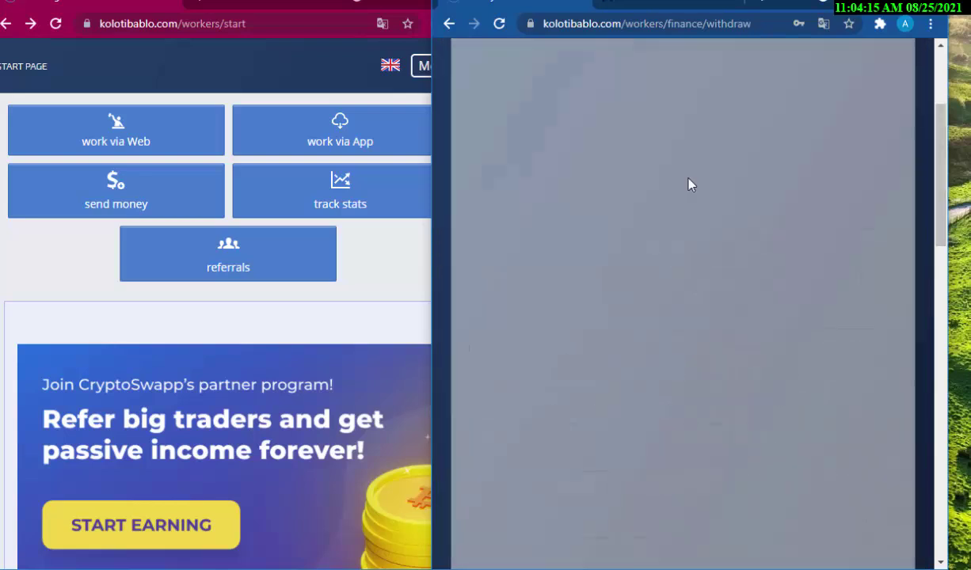
drag(788, 7, 831, 6)
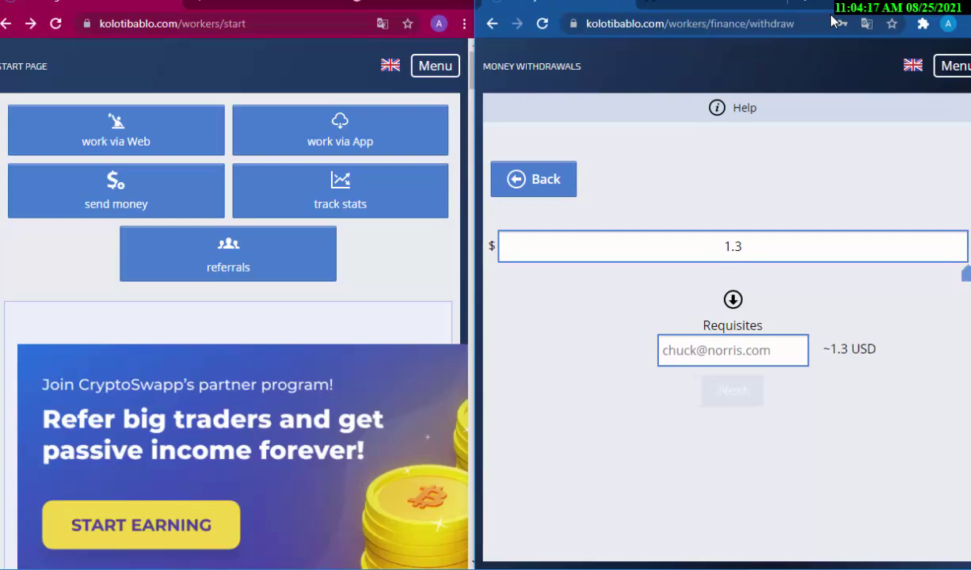
click(726, 355)
key(ctrl+v)
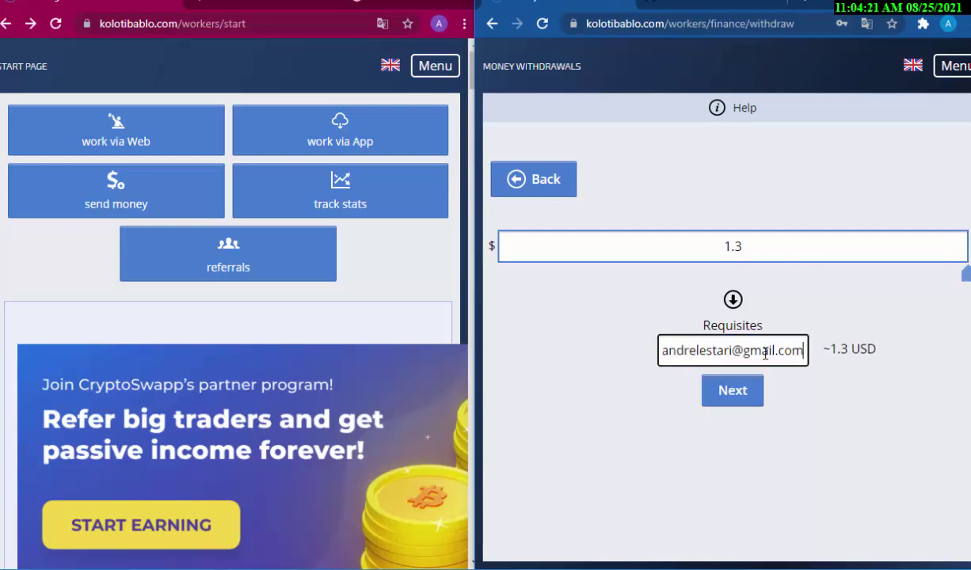
click(743, 398)
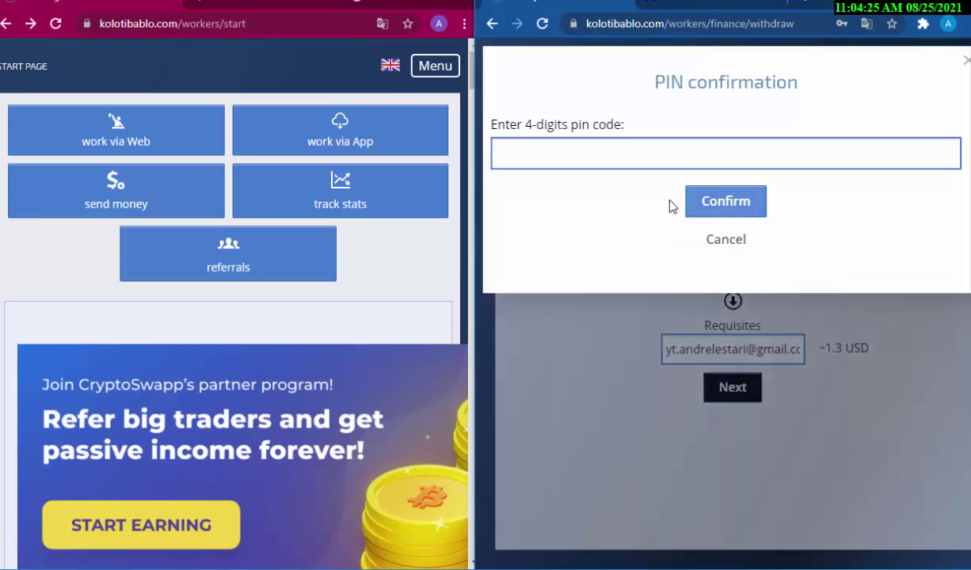
click(579, 158)
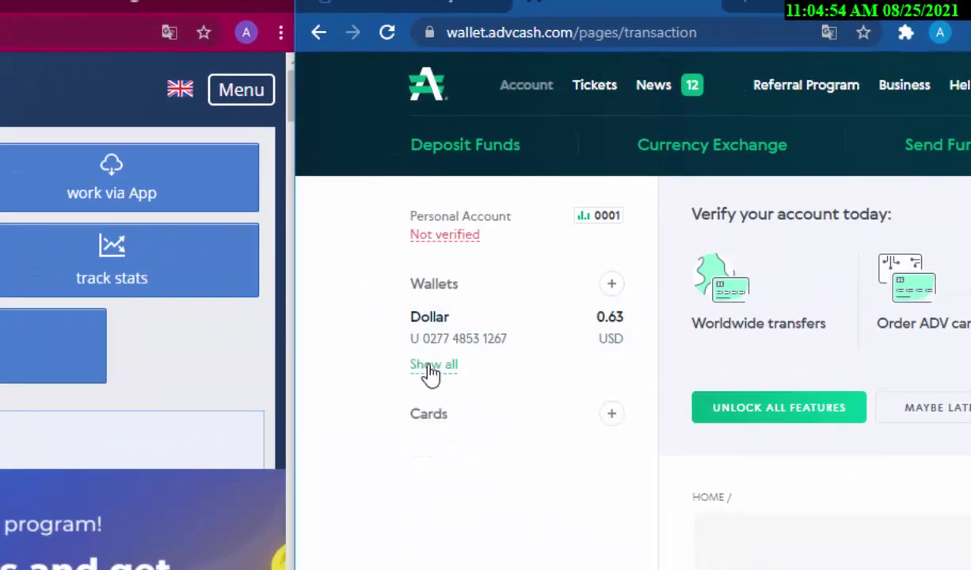
List all AdvCash wallets showing Dollar at 6.52 USD, and dismiss the translation offer
click(432, 365)
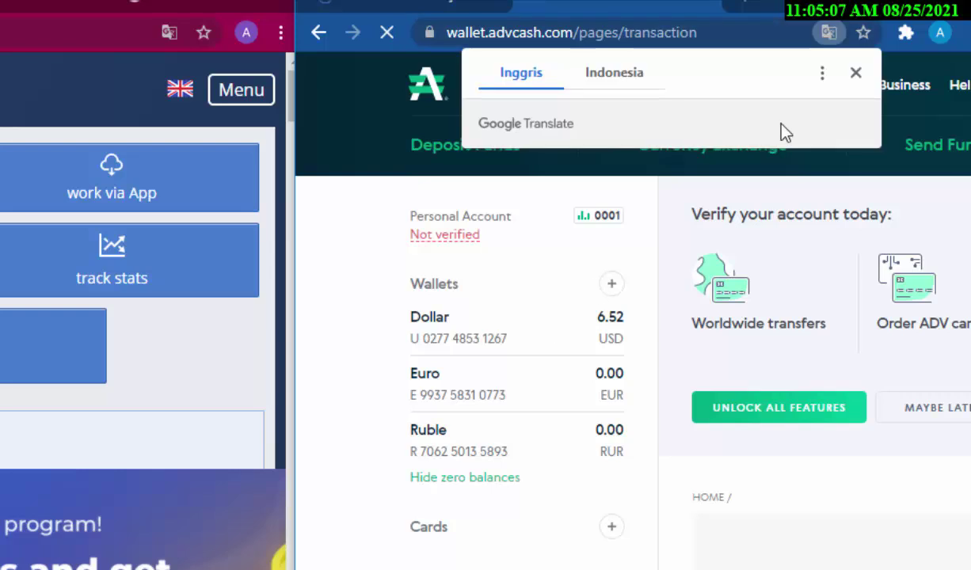
click(856, 73)
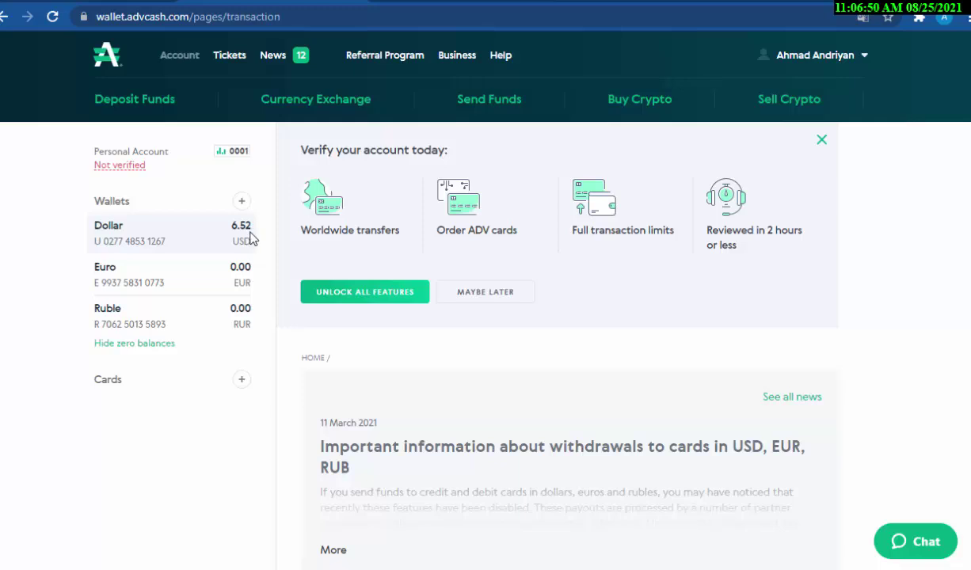
Go to the ilmusakti.com giveaway article, collapse the bottom ad and scroll to the giveaway widget
click(445, 2)
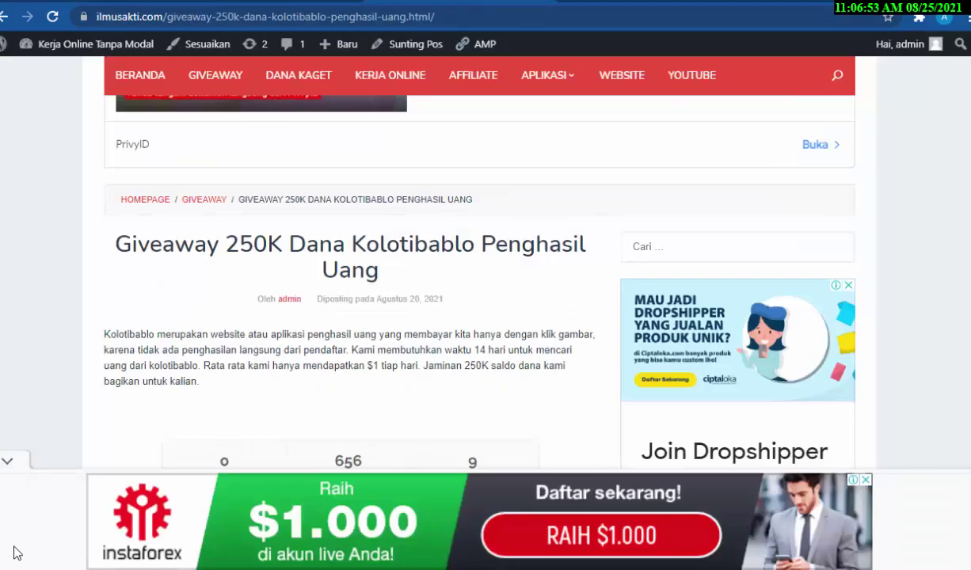
click(8, 461)
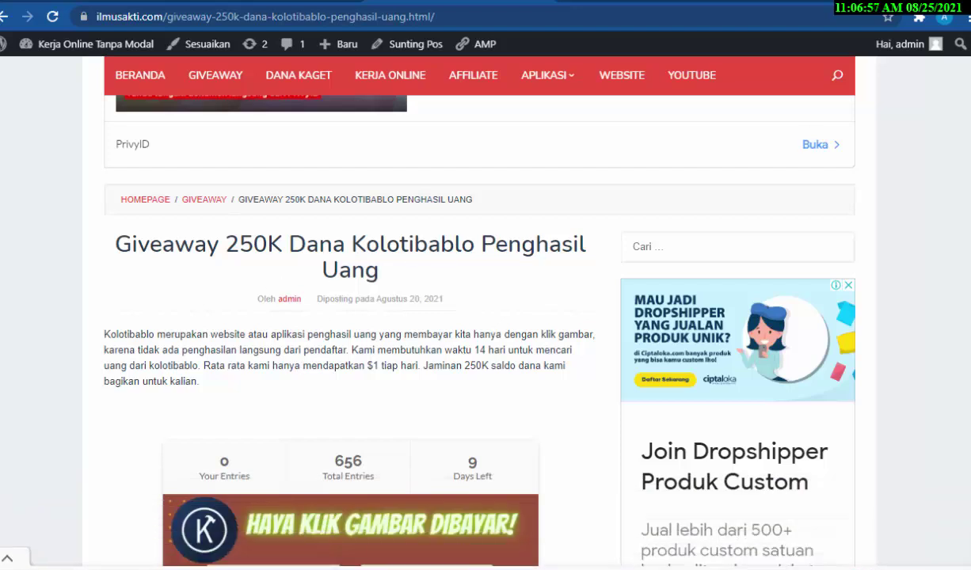
scroll(443, 237, down, 3)
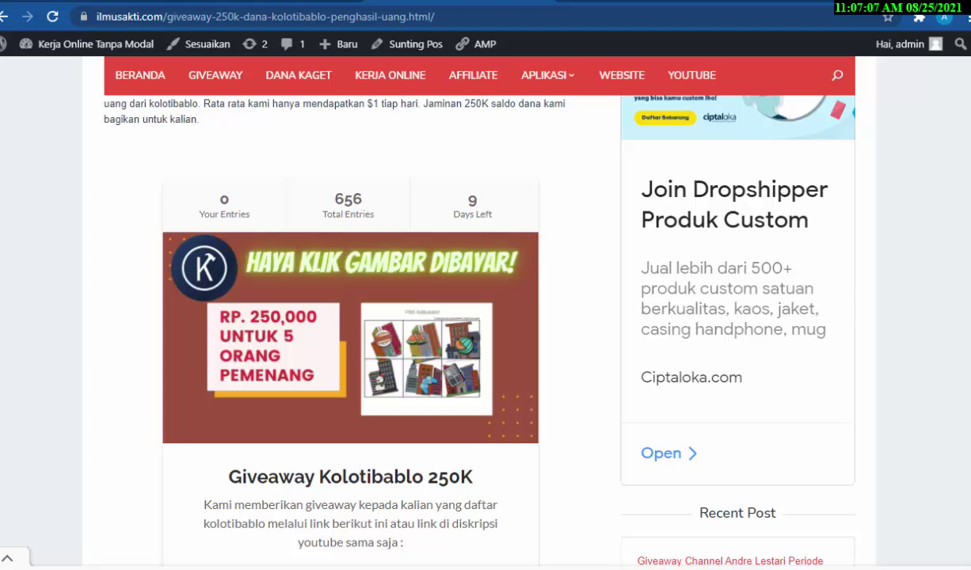
scroll(459, 317, down, 1)
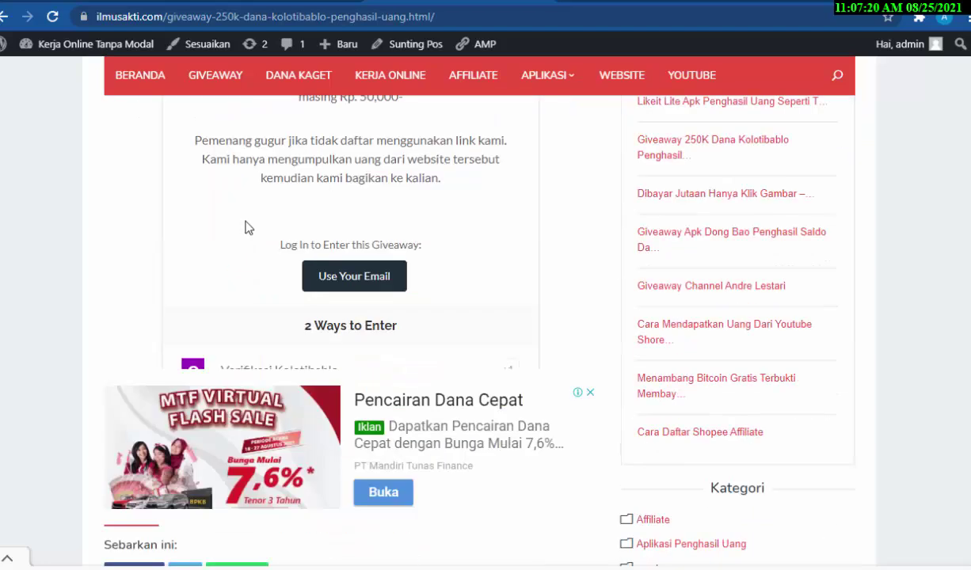
Choose 'Use Your Email' and focus the Name and Email fields of the entry form
click(359, 287)
click(235, 323)
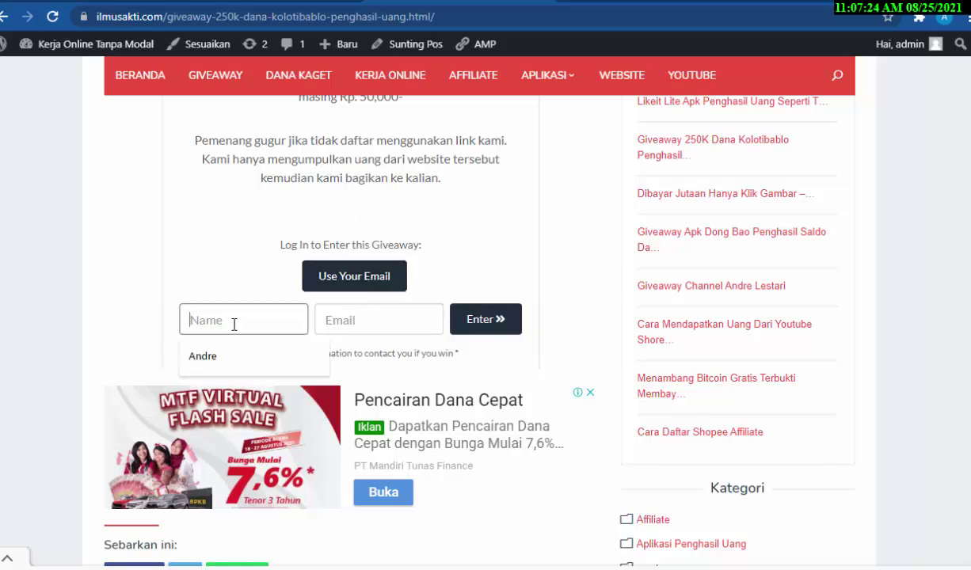
click(380, 319)
click(490, 248)
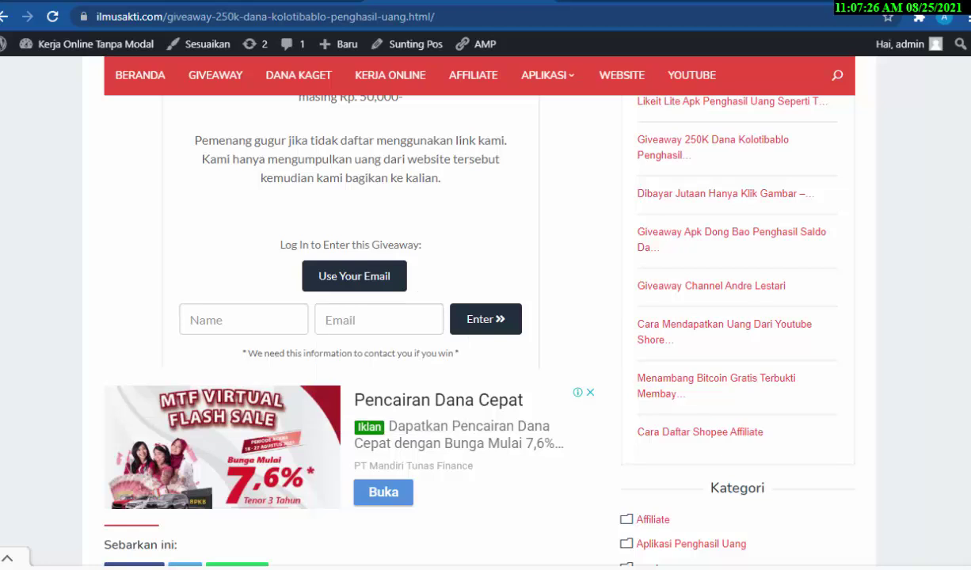
scroll(491, 247, down, 1)
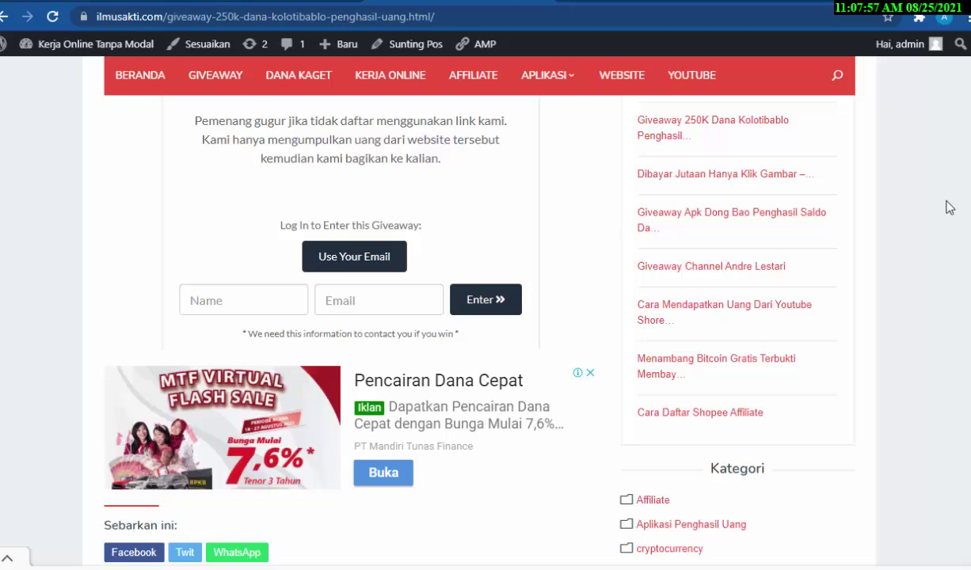
scroll(486, 317, up, 4)
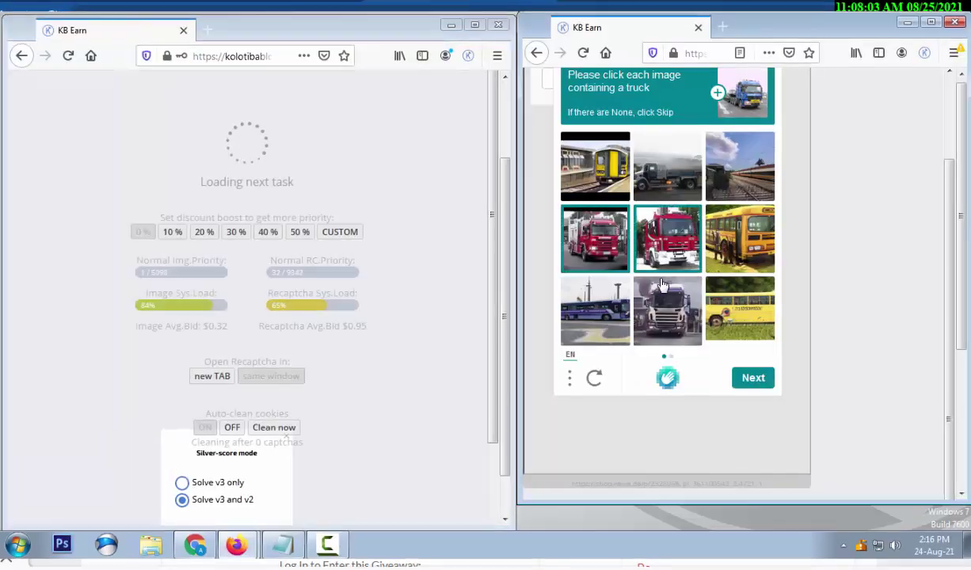
Select the truck images on both pages, including the fire truck, and submit for verification
click(663, 285)
click(666, 166)
click(753, 378)
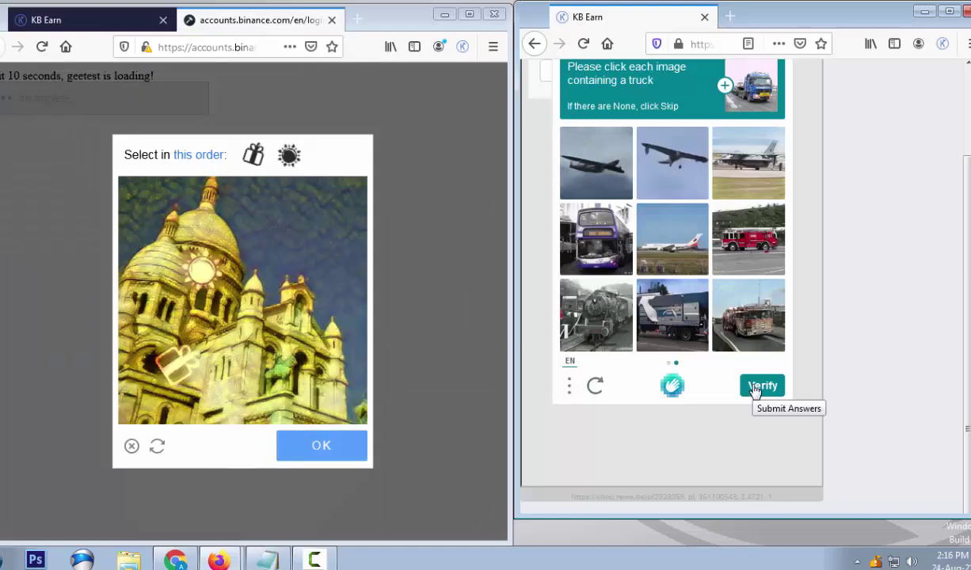
click(756, 346)
click(672, 317)
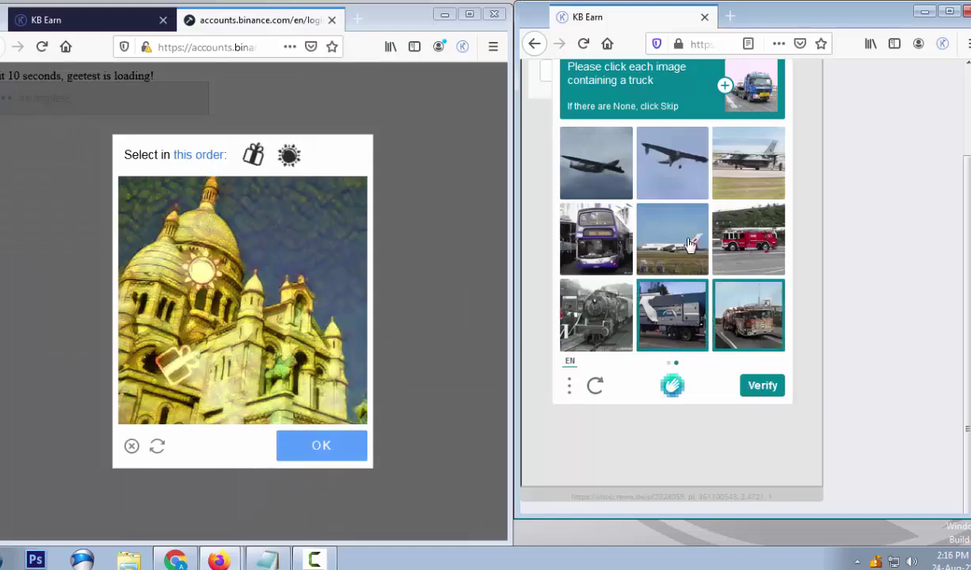
click(776, 245)
click(755, 389)
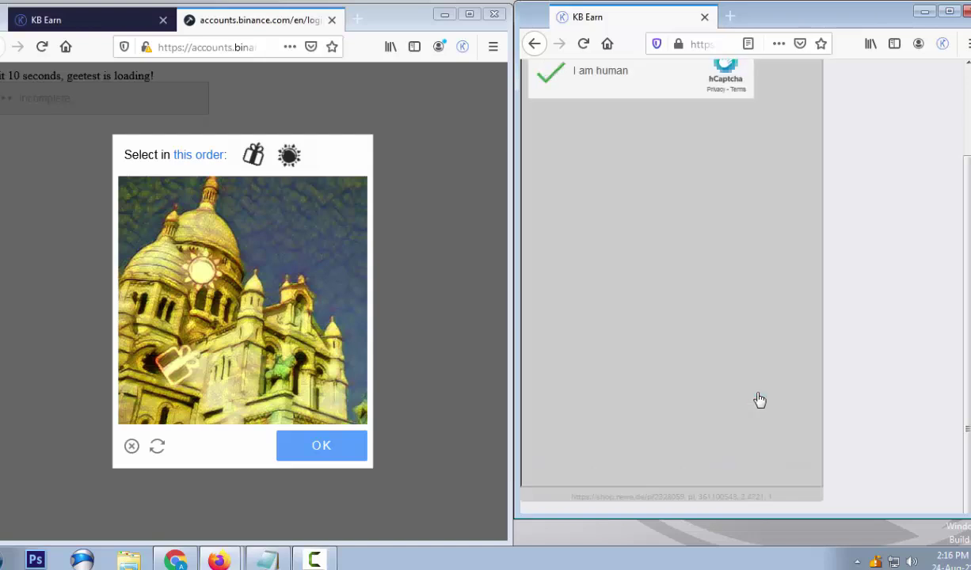
Mark the gift icon then the sun icon and confirm the puzzle order
click(183, 366)
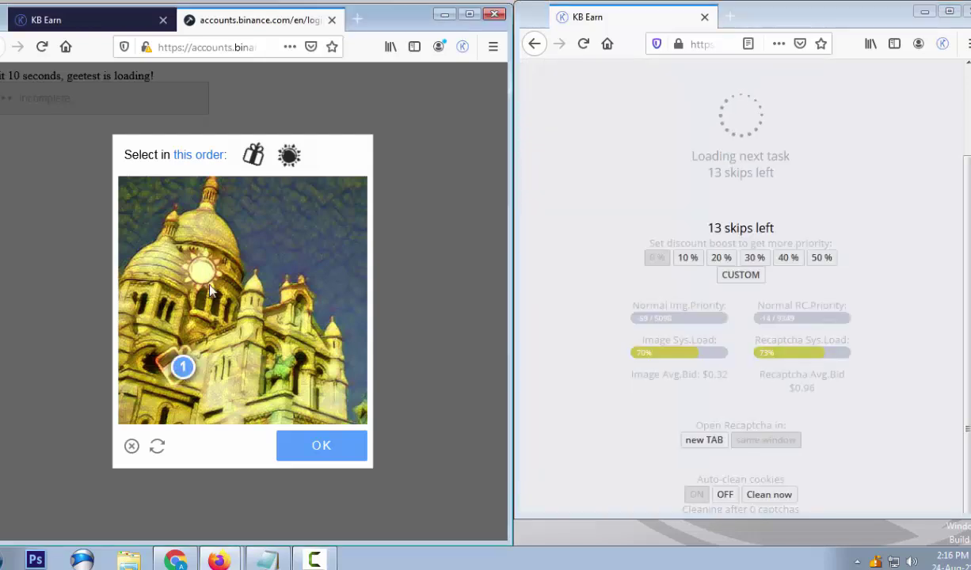
click(200, 265)
click(320, 460)
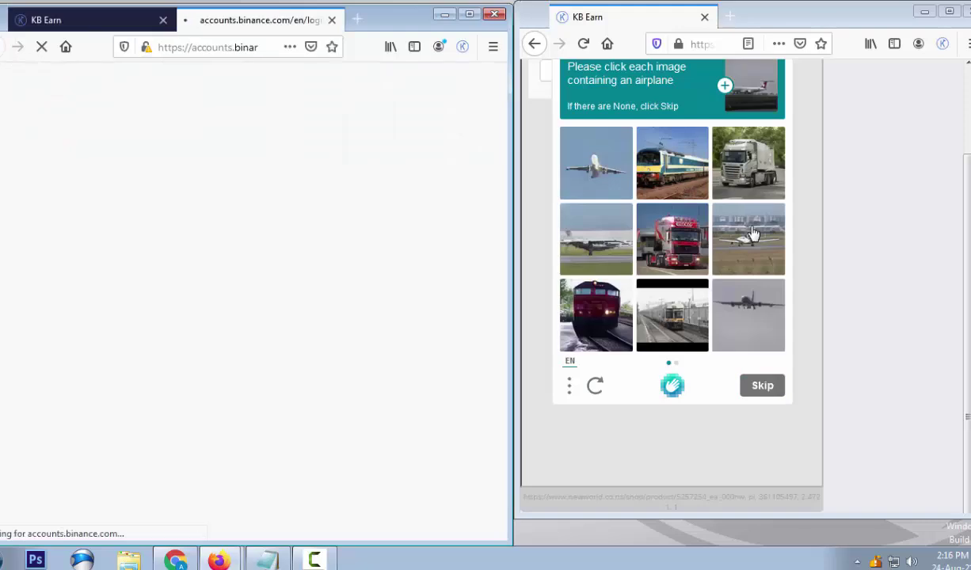
Select four airplane images on the first page and move to the next set
click(756, 317)
click(748, 238)
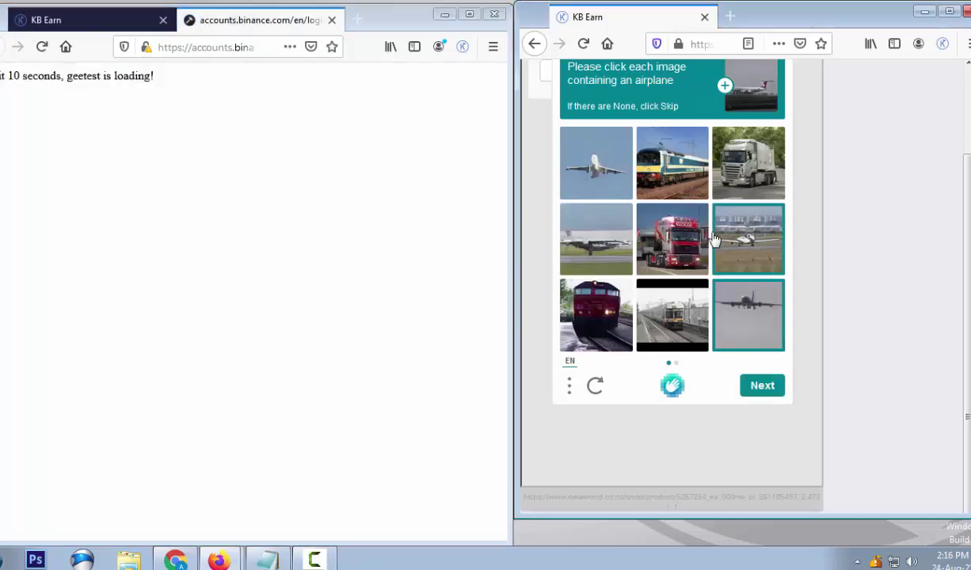
click(595, 239)
click(596, 162)
click(762, 385)
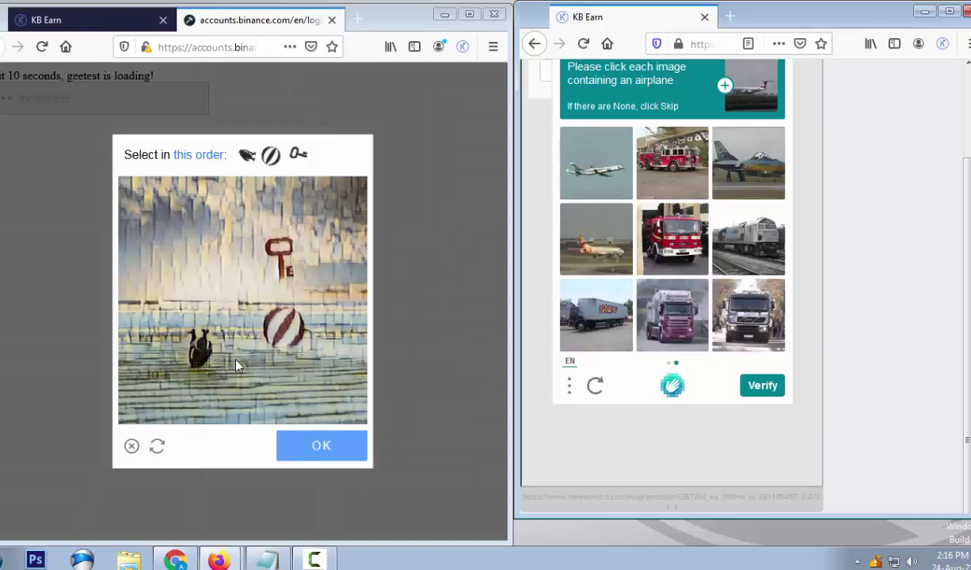
Mark the bird, ball and key icons in order and confirm the puzzle
click(198, 350)
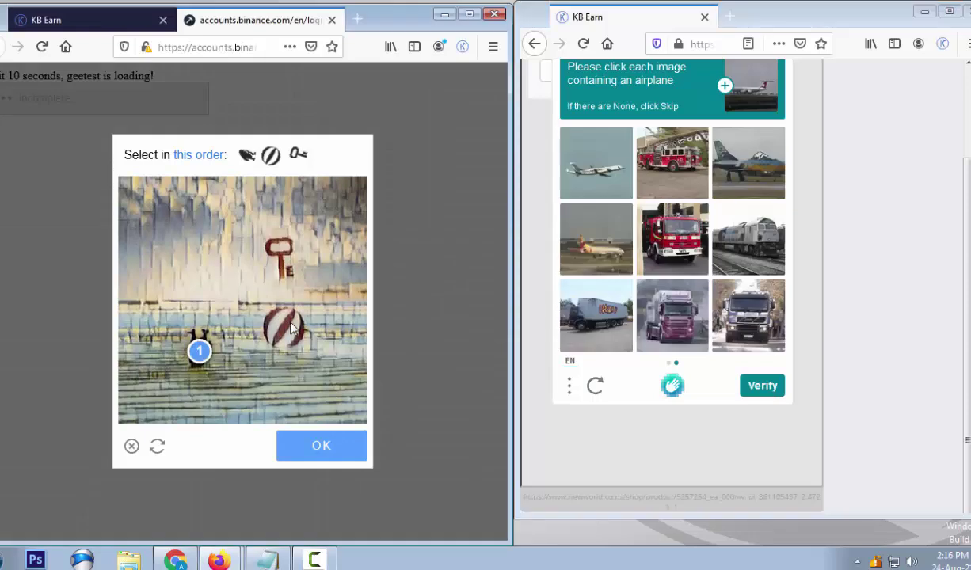
click(289, 321)
click(283, 264)
click(315, 451)
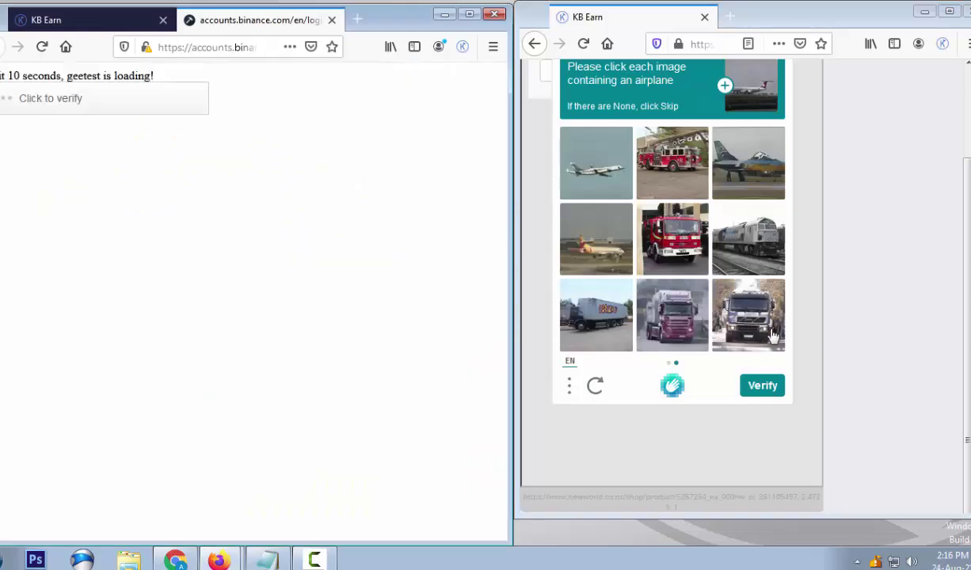
Select the middle-row and top-left airplanes and submit the selections for verification
click(596, 236)
click(590, 176)
click(763, 168)
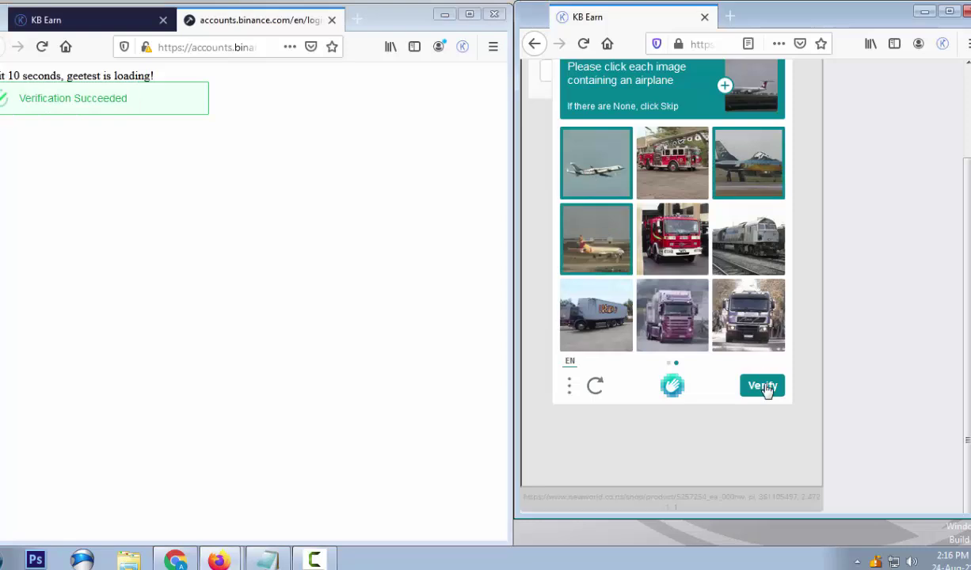